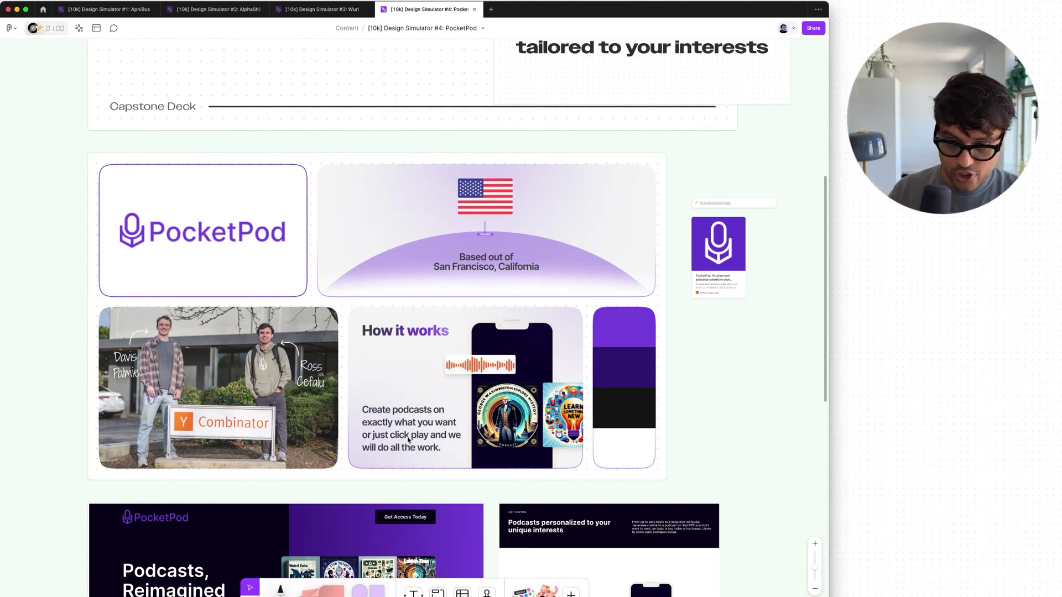
# Step: Scroll down through the PocketPod landing page and app screen frames
pyautogui.scroll(-2, 695, 390)
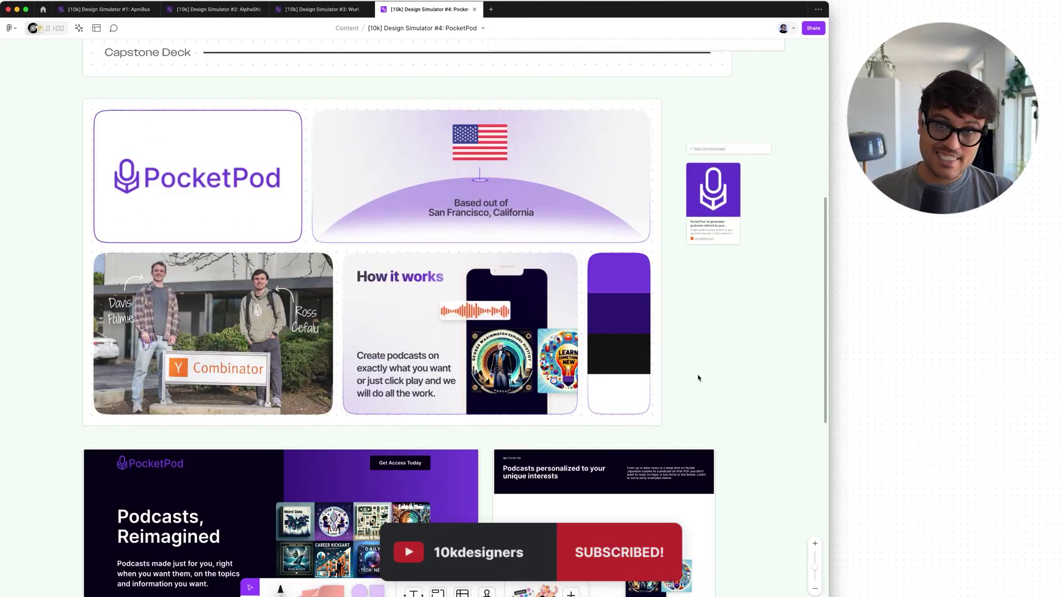
pyautogui.scroll(-6, 715, 346)
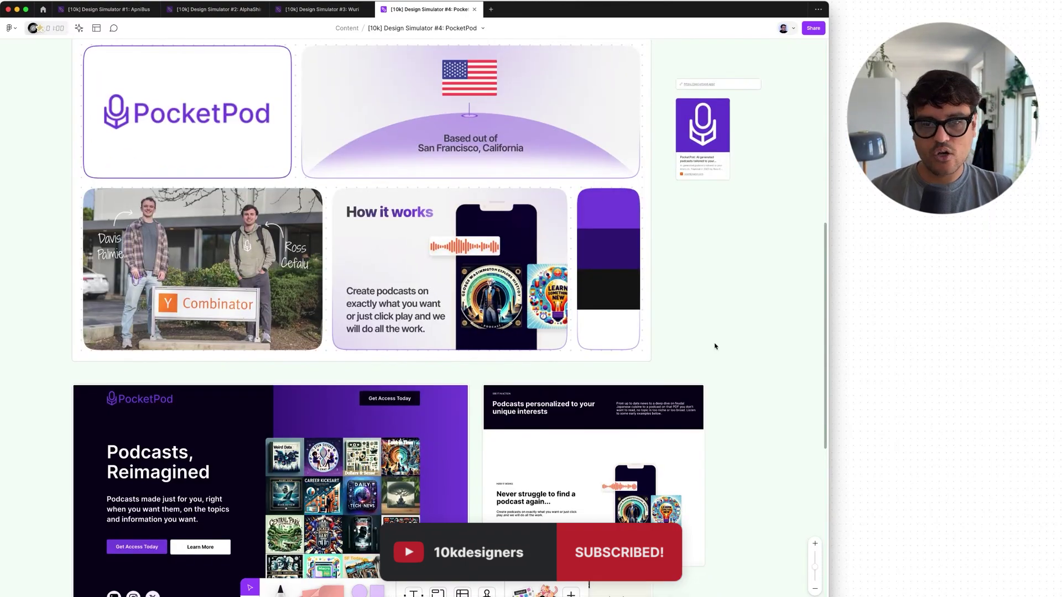
pyautogui.scroll(-2, 715, 346)
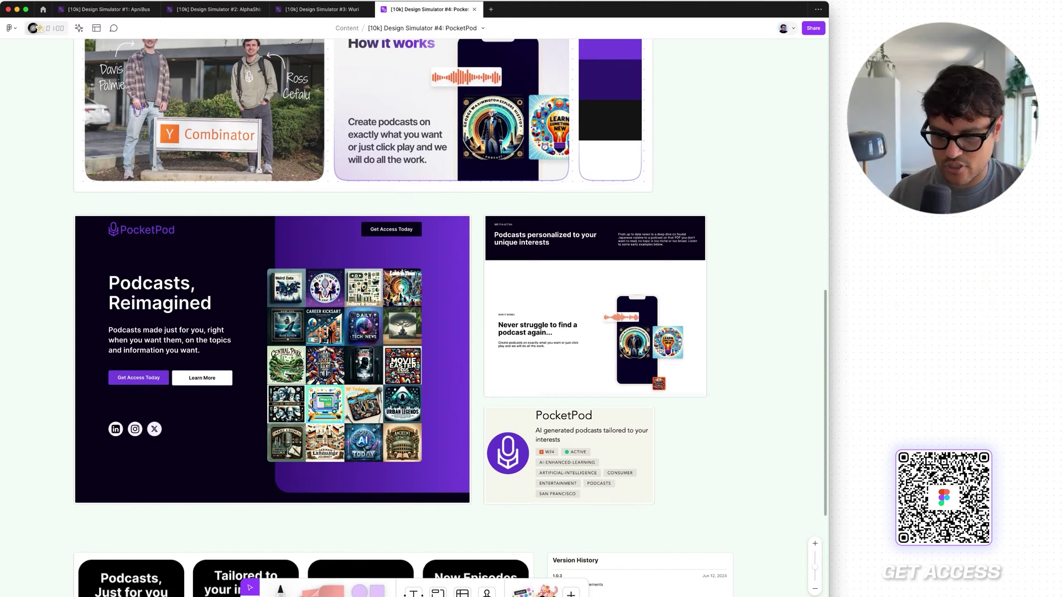
pyautogui.scroll(5, 638, 326)
pyautogui.scroll(-1, 638, 326)
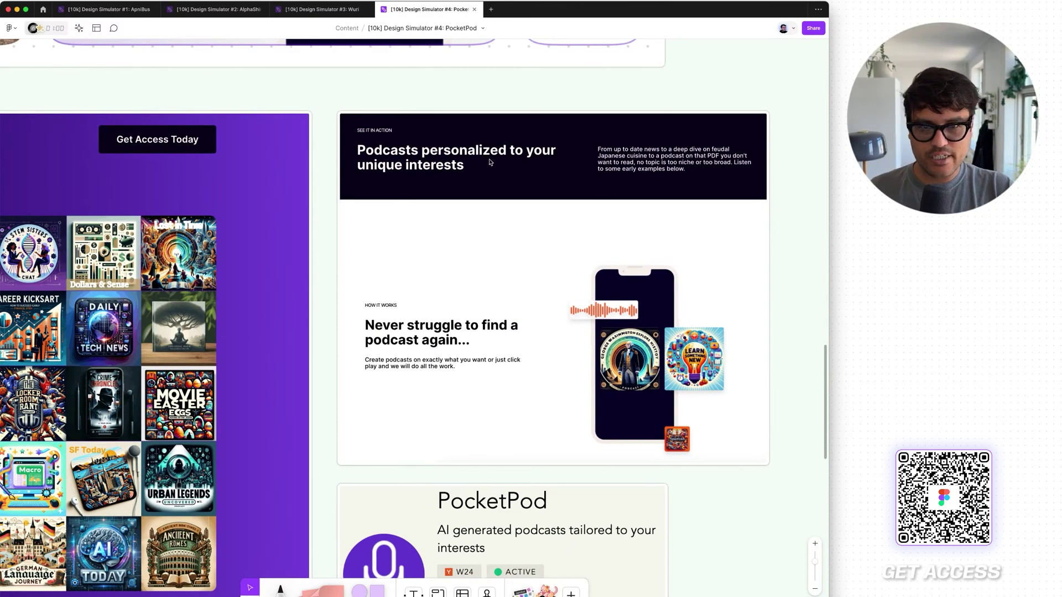
pyautogui.scroll(-5, 442, 377)
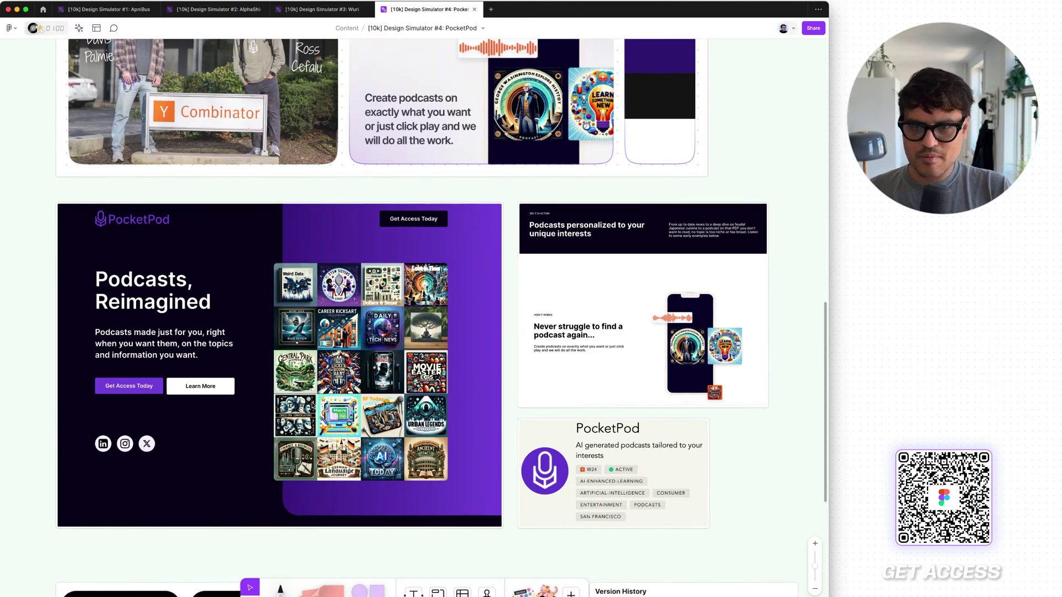
pyautogui.scroll(5, 312, 405)
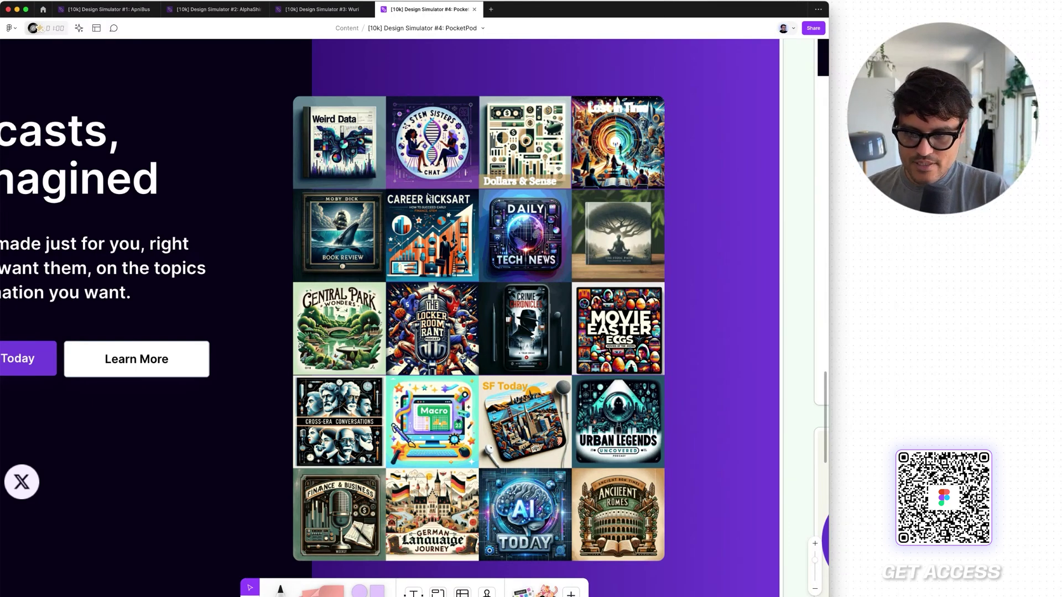
# Step: Move the canvas over to the Version History card and look it over
pyautogui.scroll(5, 428, 196)
pyautogui.scroll(-1, 428, 197)
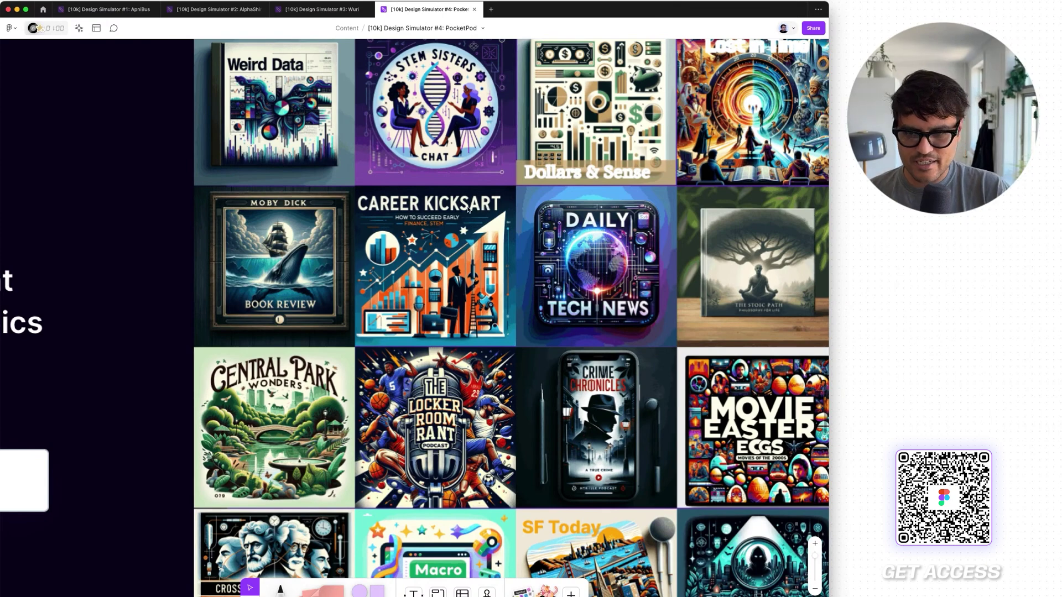
pyautogui.scroll(-10, 467, 209)
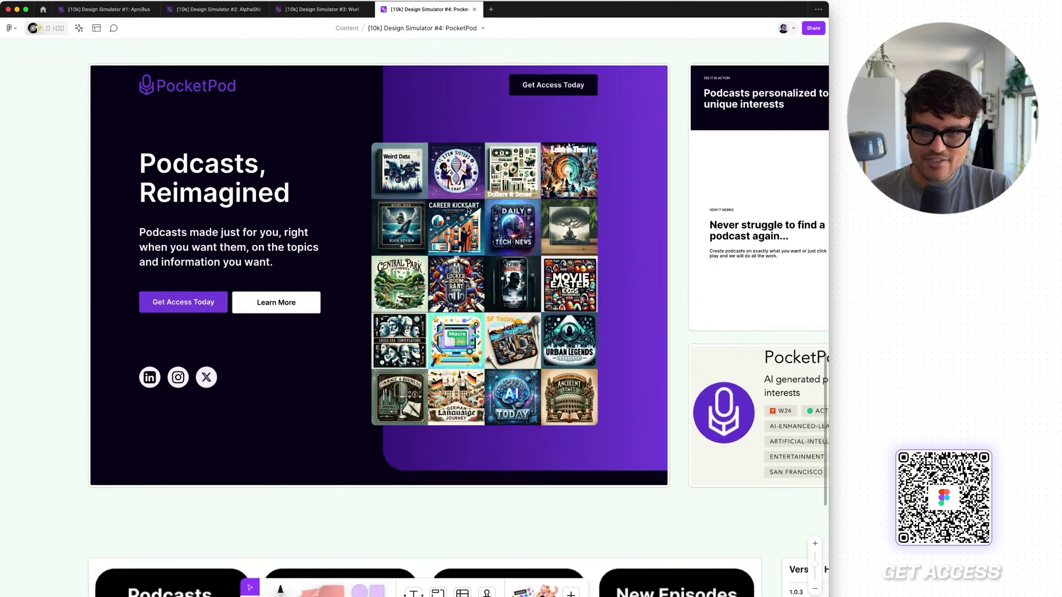
pyautogui.scroll(-8, 468, 209)
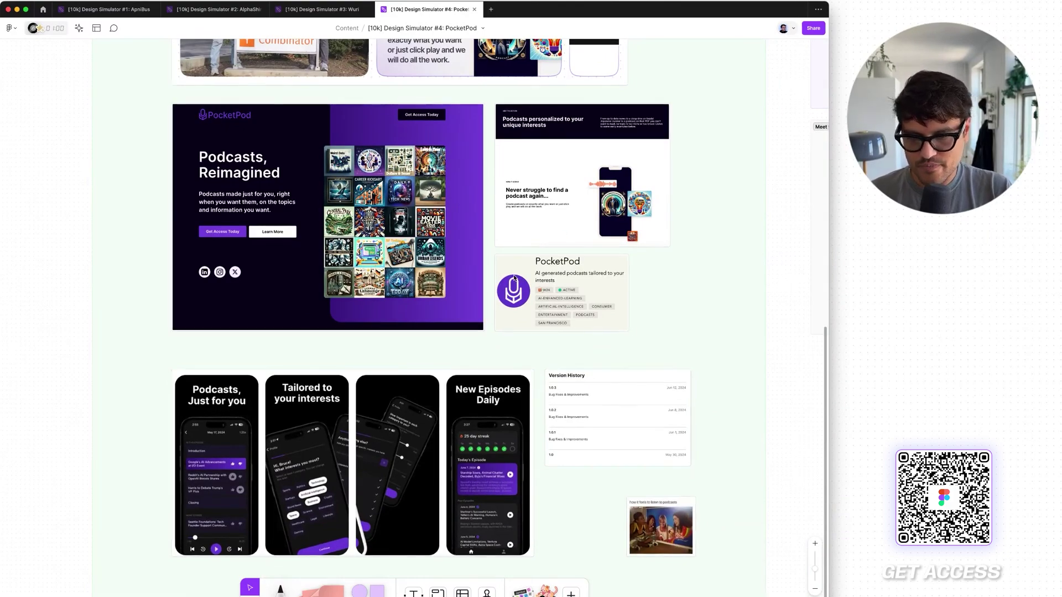
pyautogui.scroll(5, 640, 325)
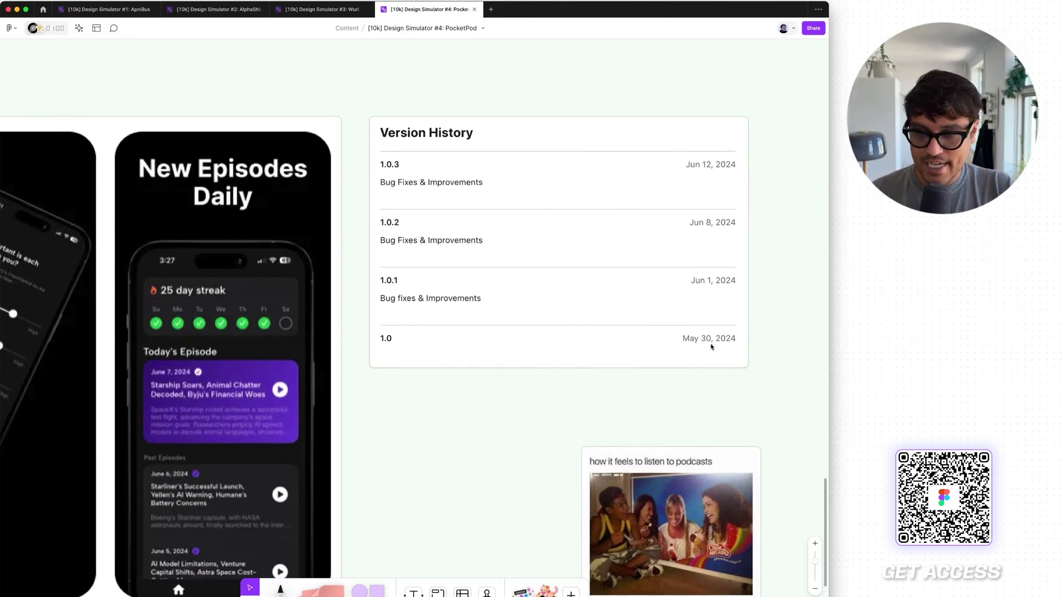
pyautogui.scroll(-2, 712, 347)
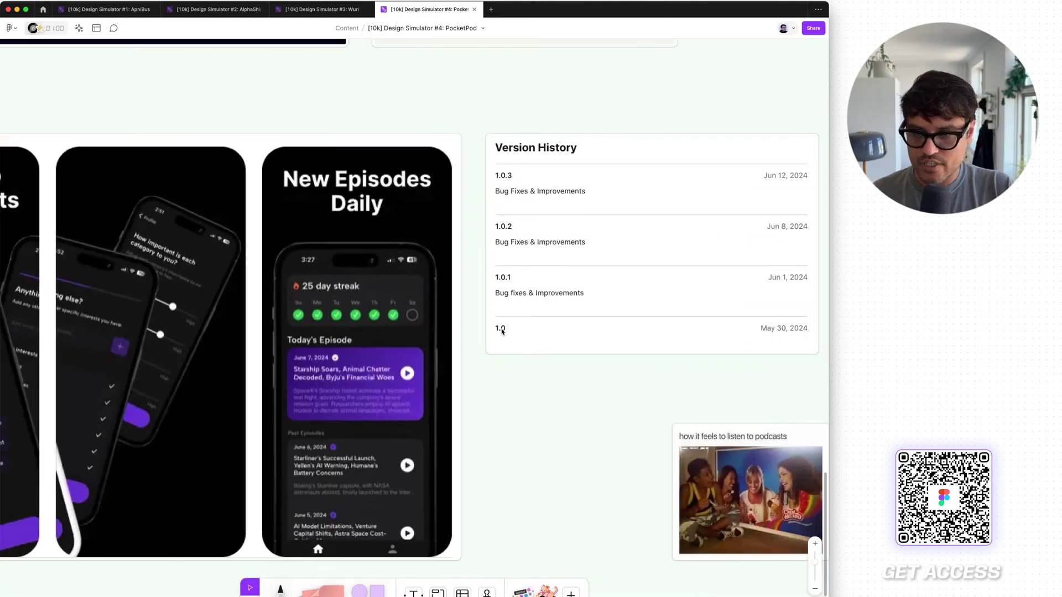
pyautogui.hscroll(-3, 501, 329)
pyautogui.hscroll(-4, 501, 328)
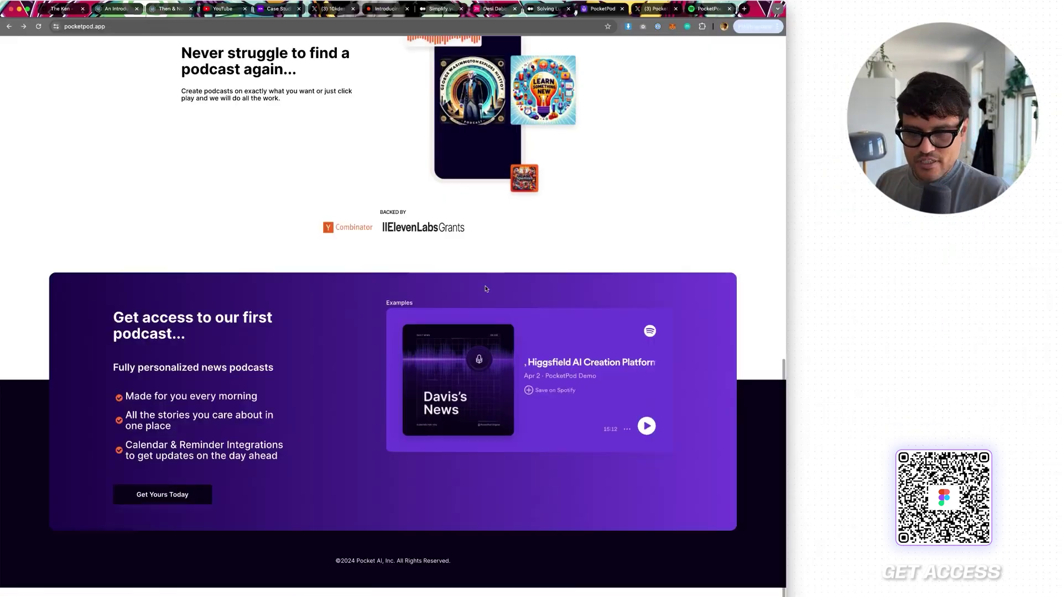
pyautogui.scroll(1, 485, 288)
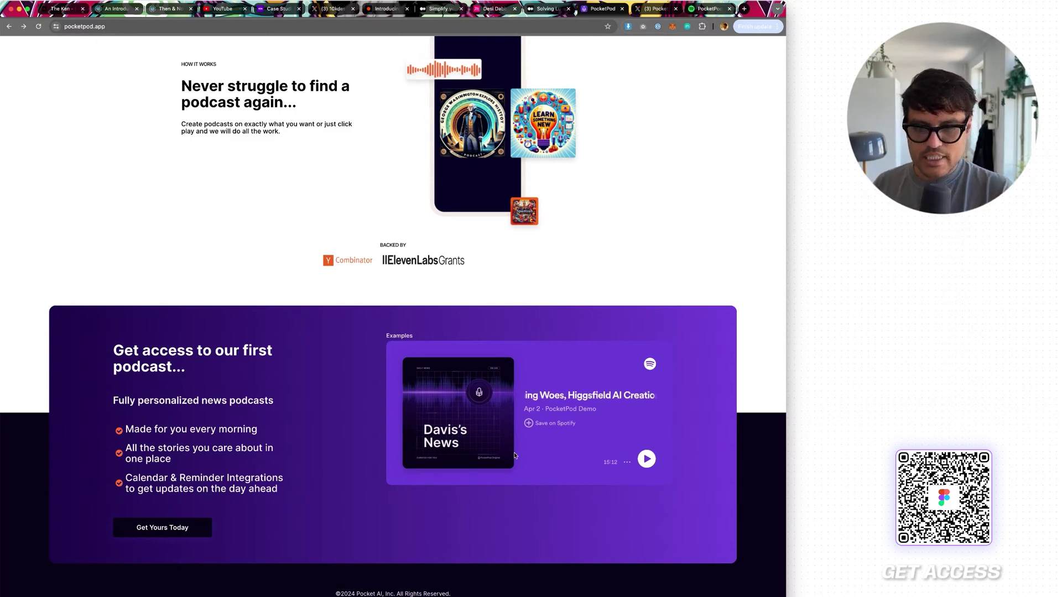
pyautogui.scroll(1, 479, 399)
pyautogui.scroll(10, 479, 400)
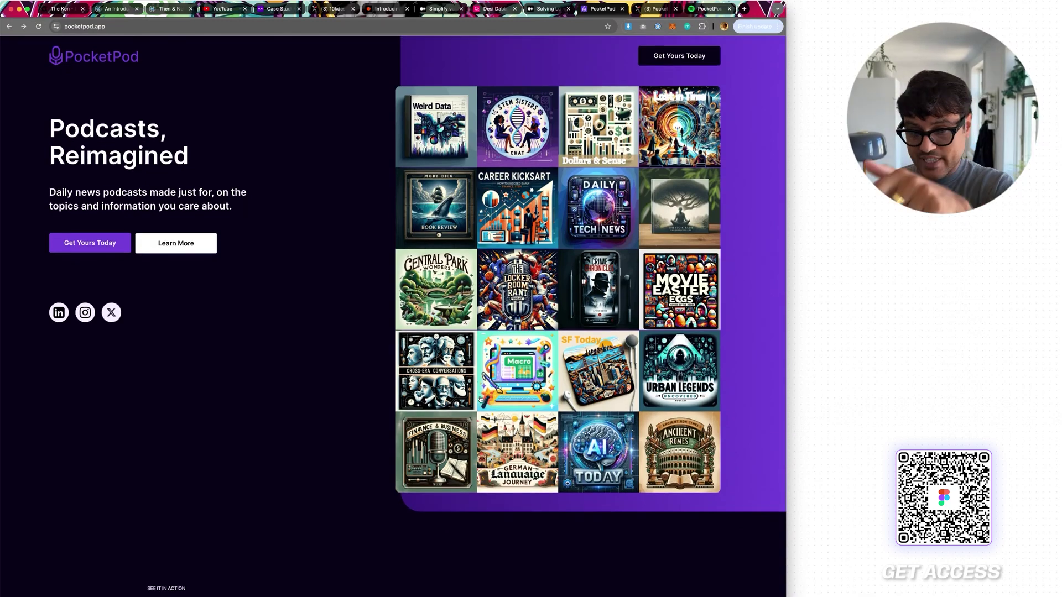
pyautogui.scroll(-10, 479, 399)
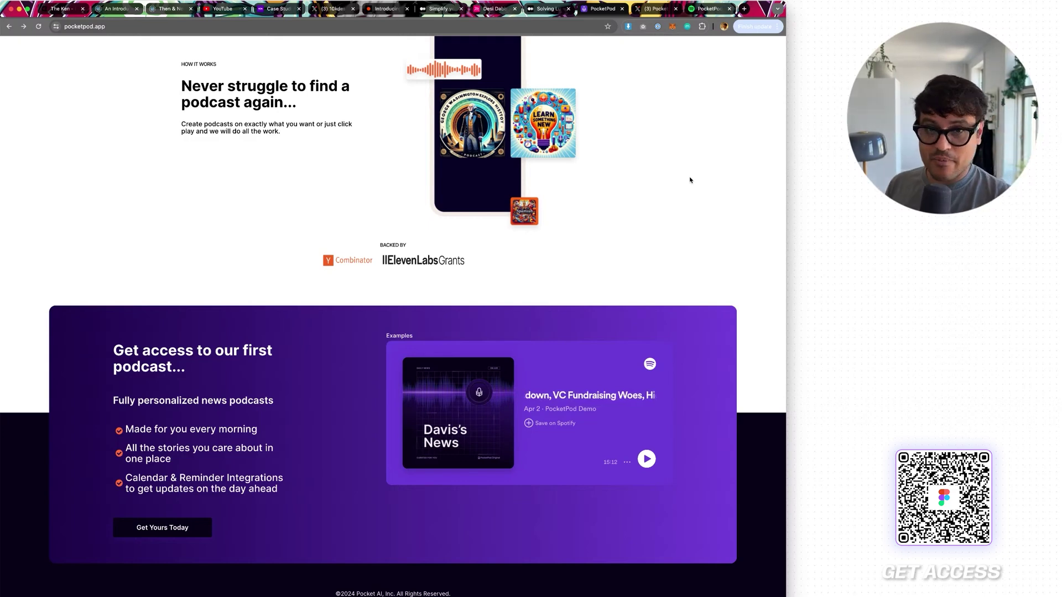
pyautogui.click(805, 286)
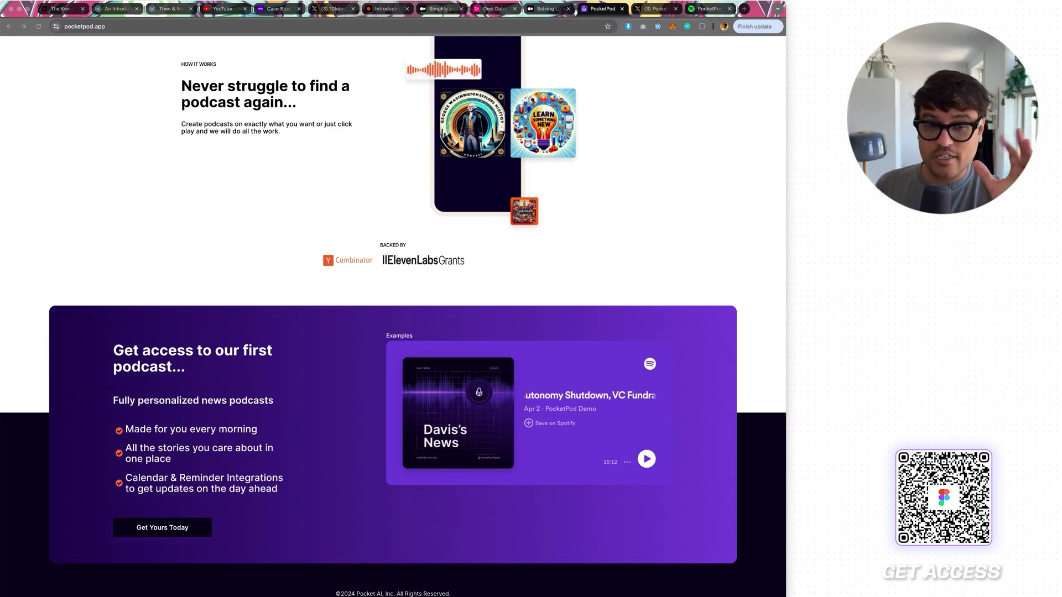
pyautogui.press('super+Tab')
pyautogui.scroll(5, 440, 456)
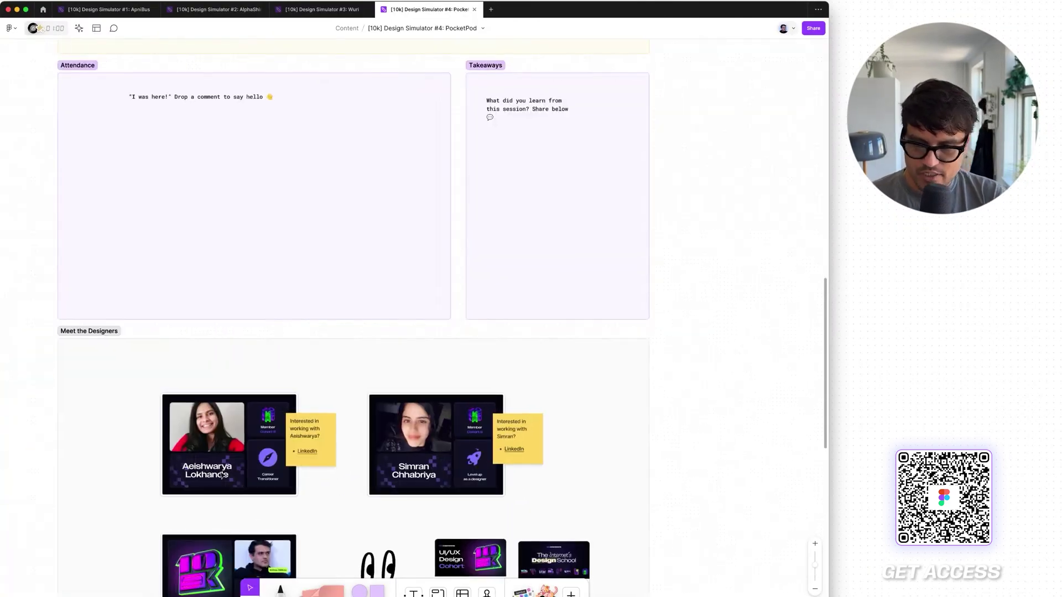
# Step: Zoom the board past the Meet the Designers section
pyautogui.scroll(2, 295, 517)
pyautogui.scroll(2, 296, 518)
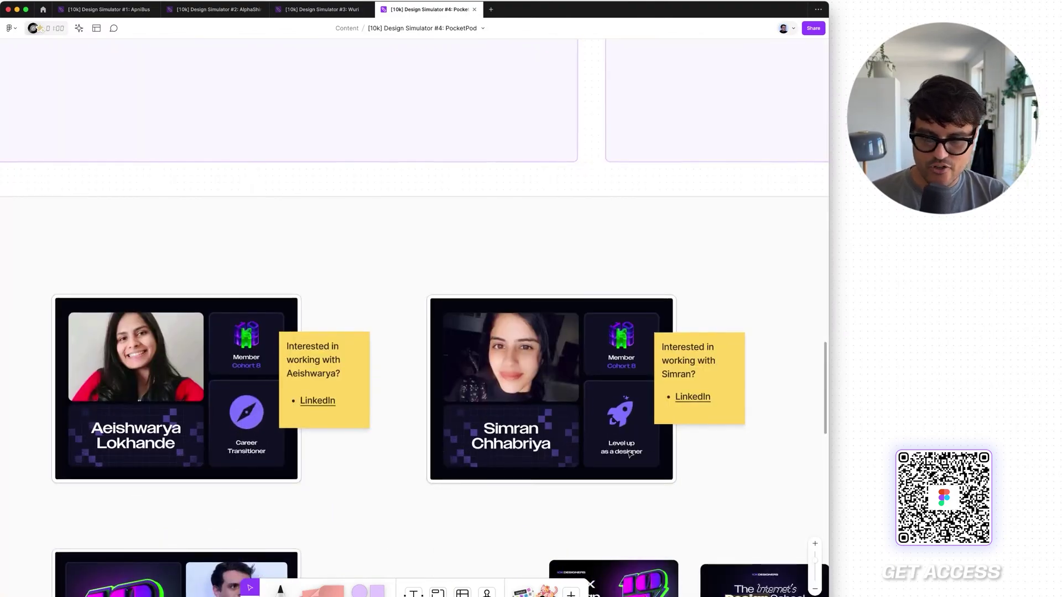
pyautogui.scroll(-2, 606, 425)
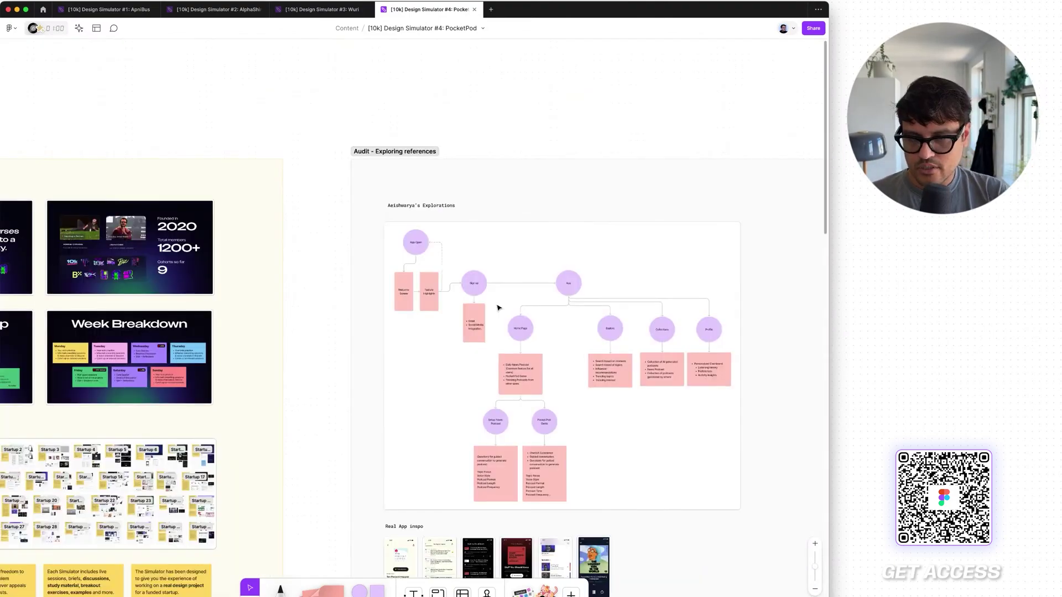
pyautogui.scroll(-5, 498, 308)
pyautogui.scroll(3, 465, 363)
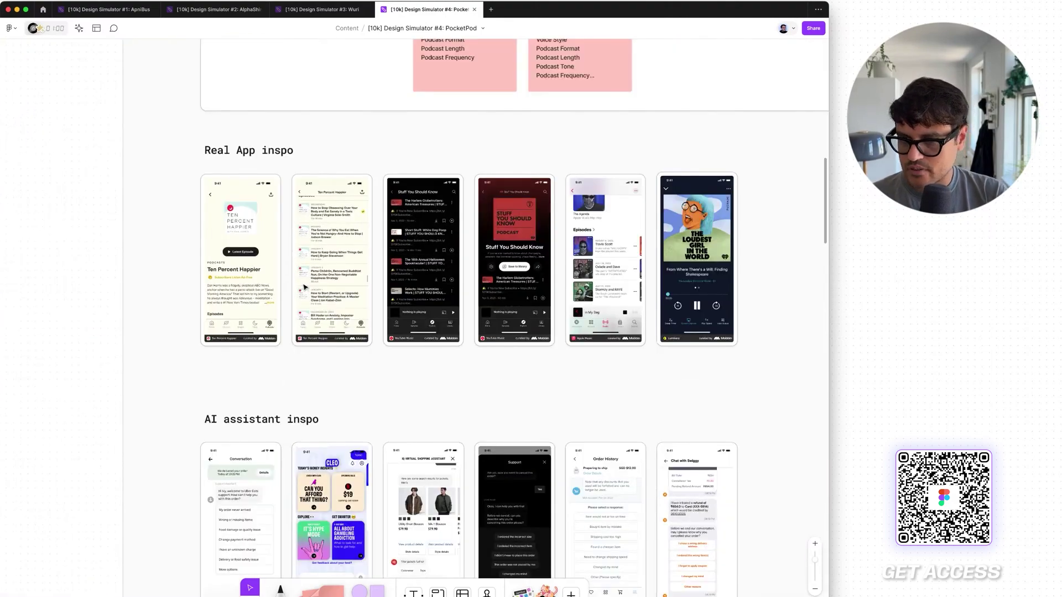
pyautogui.scroll(3, 305, 287)
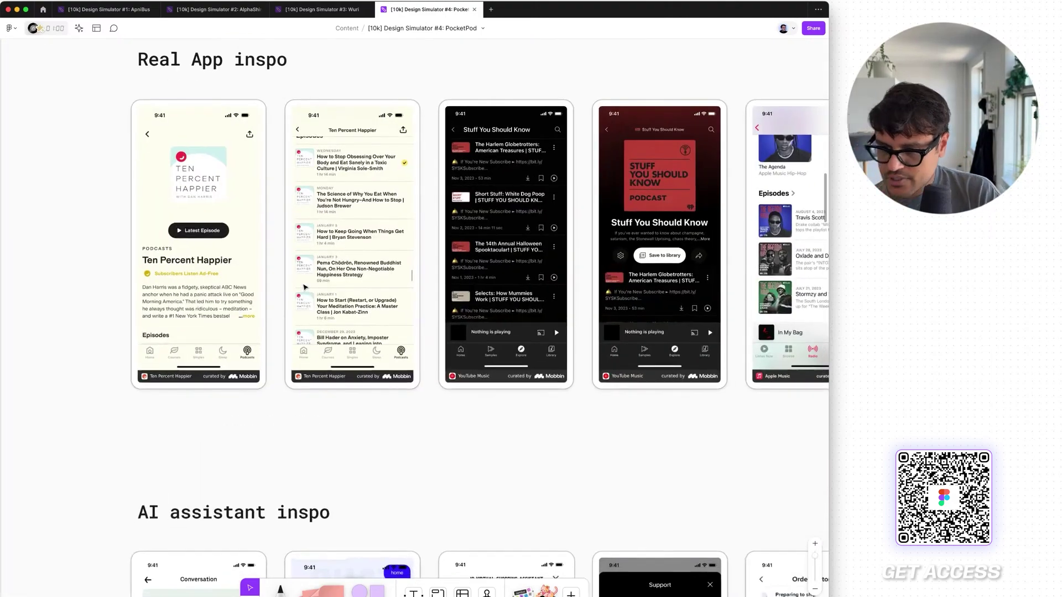
pyautogui.scroll(2, 305, 287)
pyautogui.scroll(1, 376, 387)
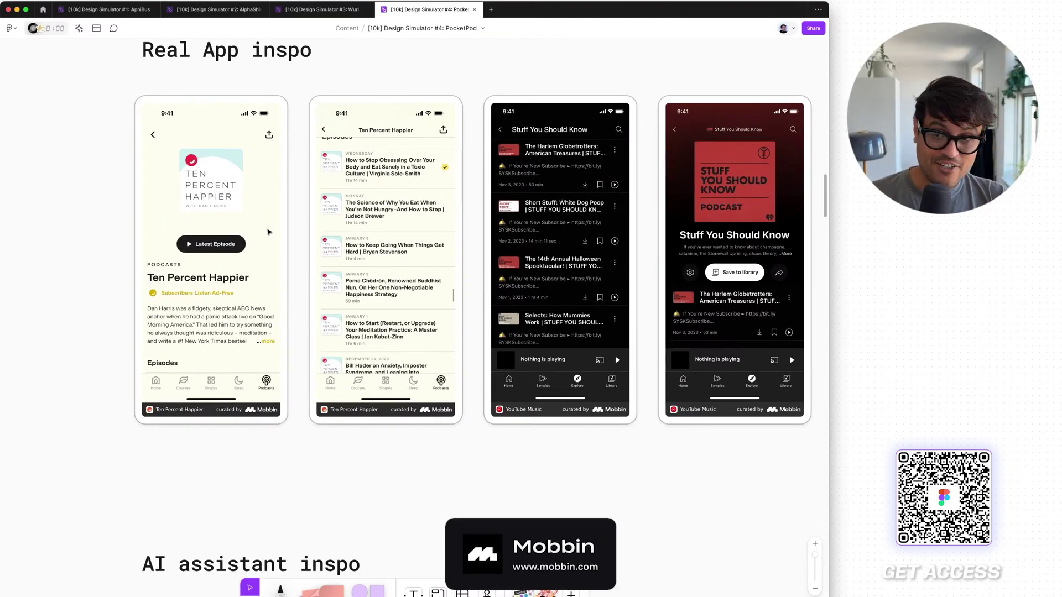
# Step: Scroll sideways through the Real App inspo YouTube Music, Apple Music and Luminary screenshots
pyautogui.hscroll(3, 547, 394)
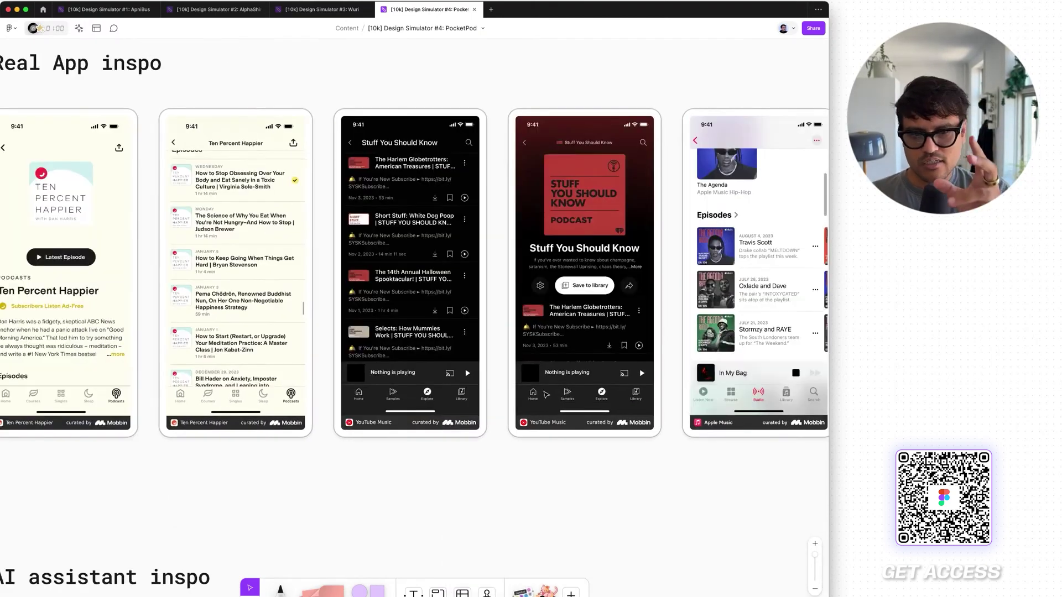
pyautogui.hscroll(2, 546, 393)
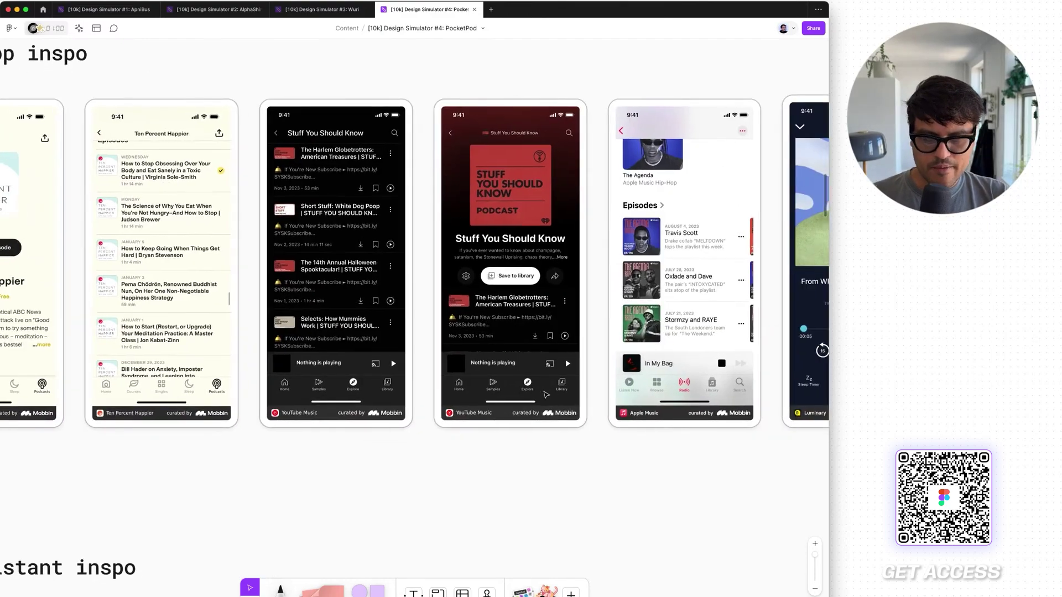
pyautogui.hscroll(2, 546, 394)
pyautogui.hscroll(-4, 547, 394)
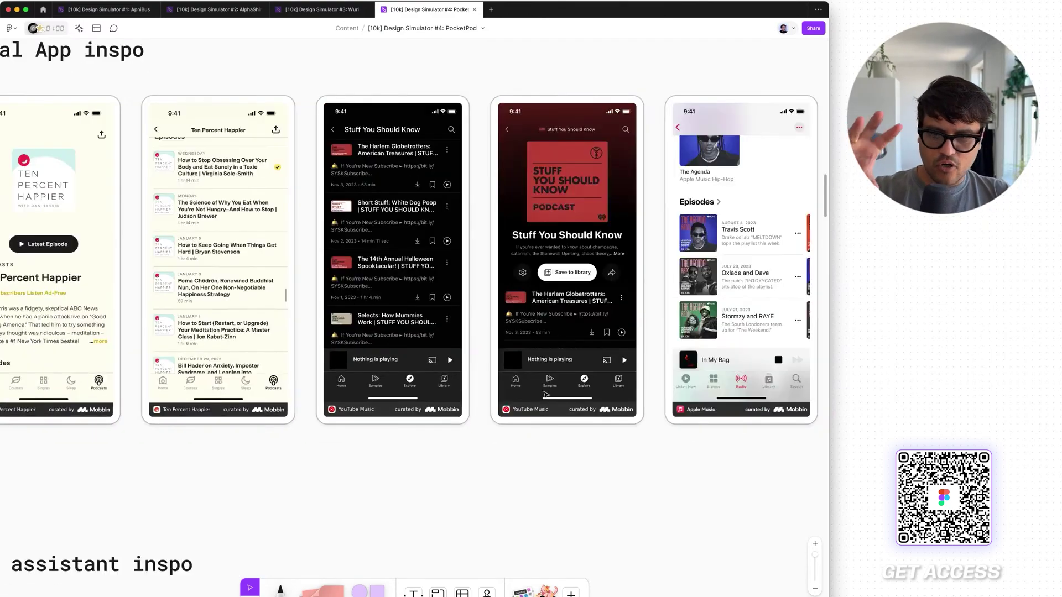
pyautogui.hscroll(-3, 547, 393)
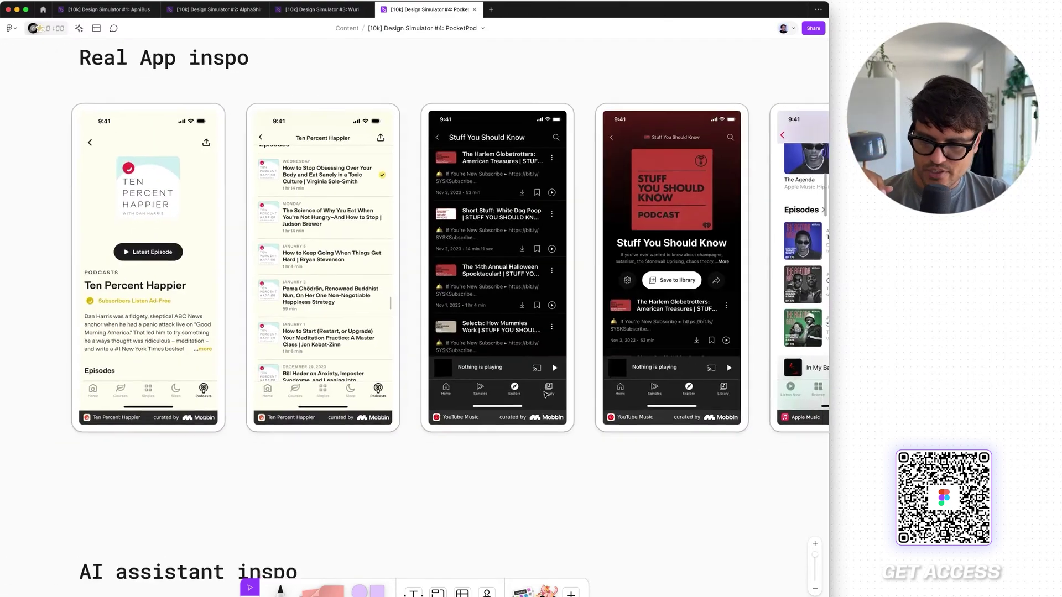
pyautogui.hscroll(3, 546, 394)
pyautogui.hscroll(6, 545, 394)
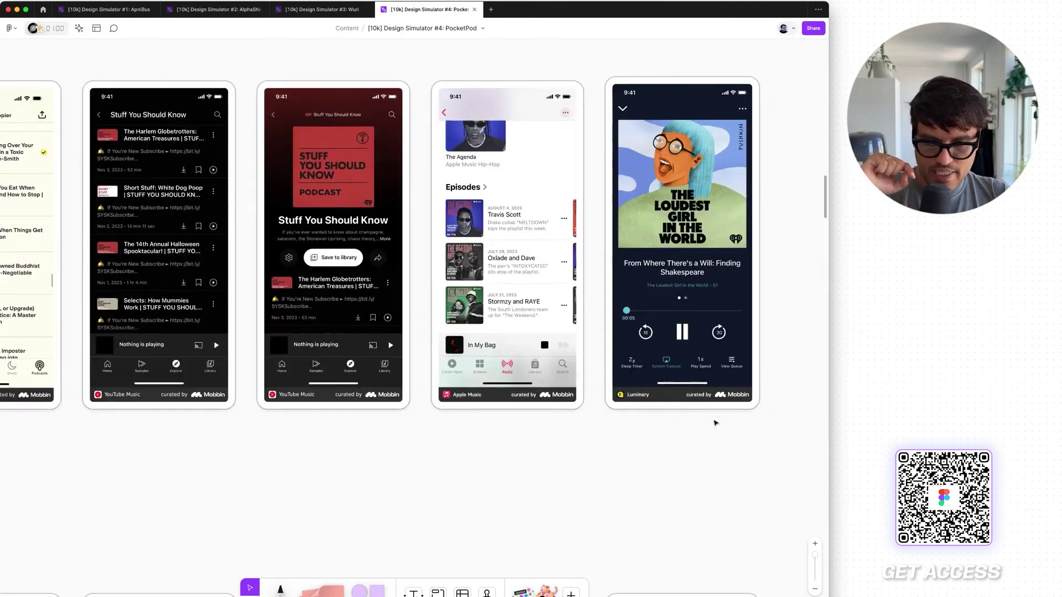
pyautogui.hscroll(-4, 188, 403)
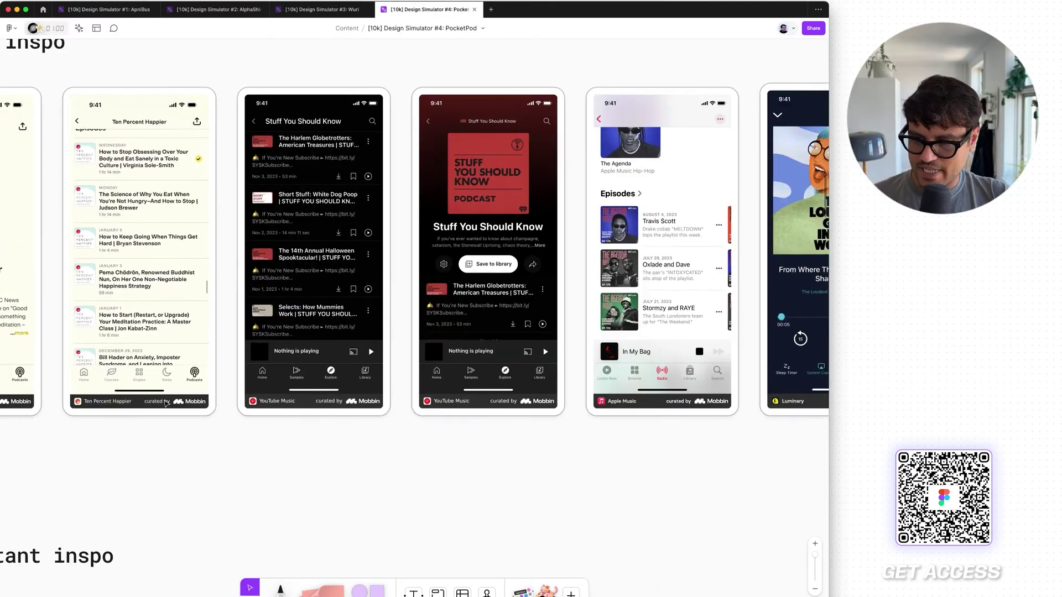
pyautogui.hscroll(-2, 166, 403)
pyautogui.hscroll(1, 239, 447)
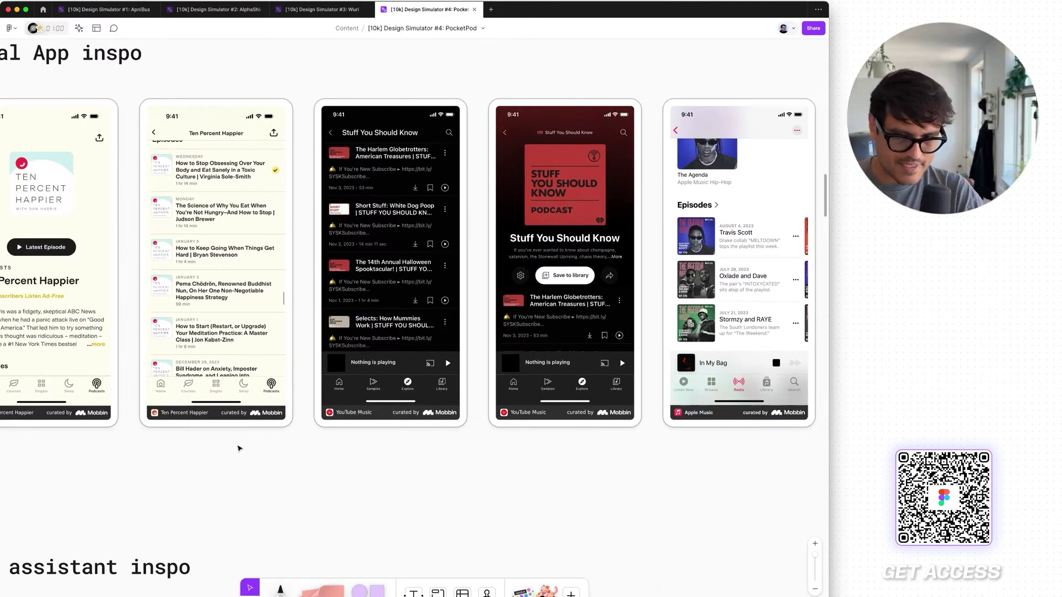
pyautogui.hscroll(4, 447, 337)
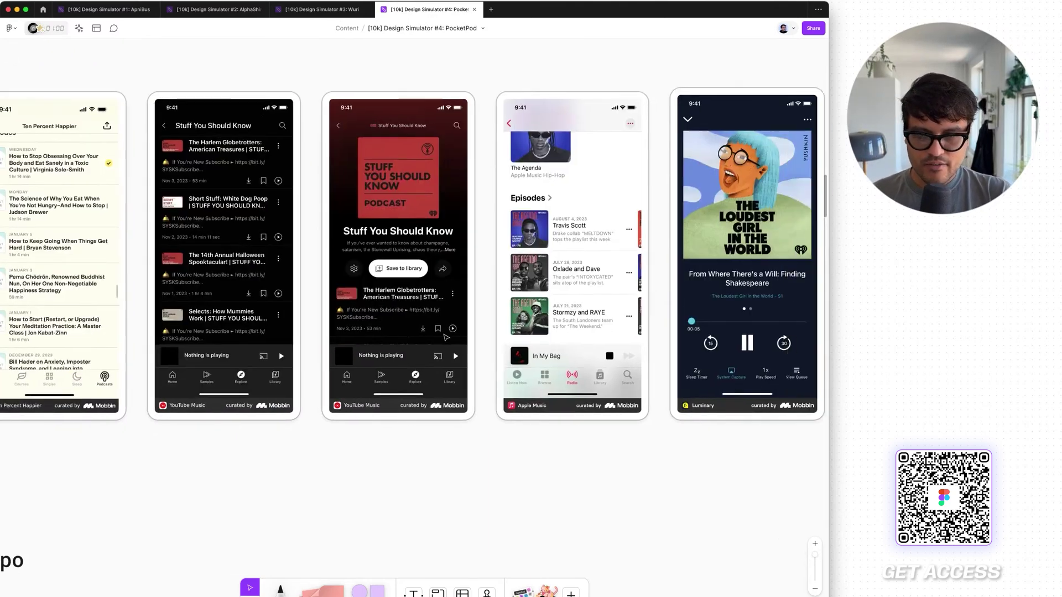
pyautogui.scroll(1, 446, 338)
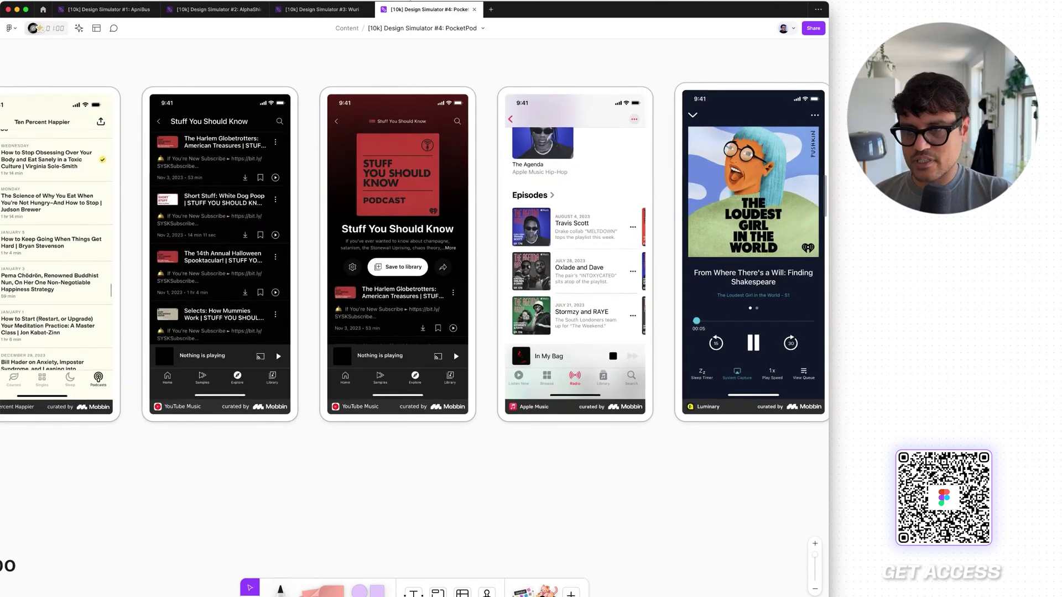
pyautogui.moveTo(335, 11)
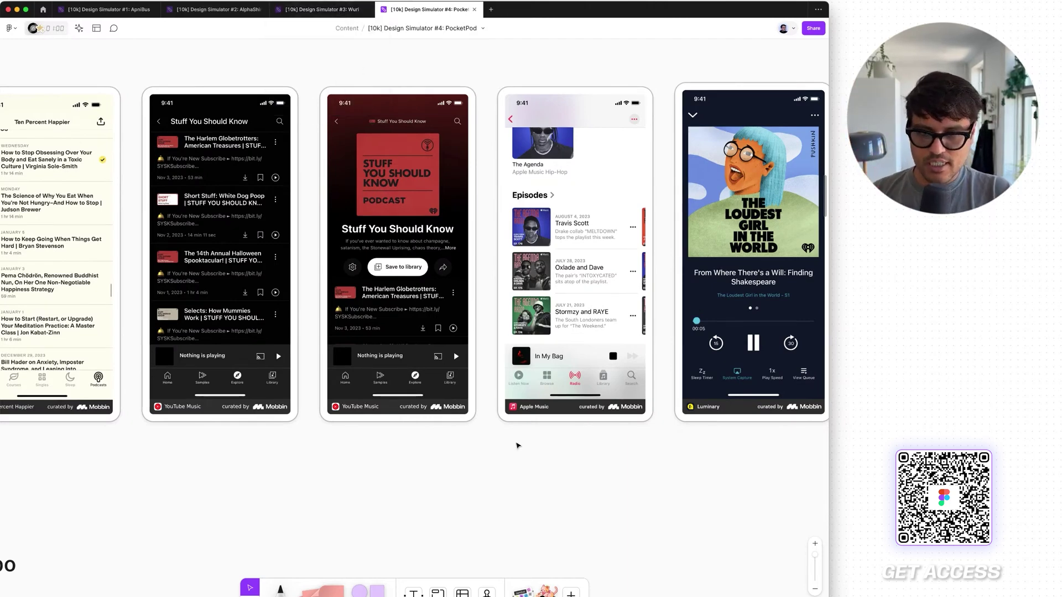
# Step: Scroll right along the inspo row until the Luminary player screen is centred
pyautogui.hscroll(5, 517, 443)
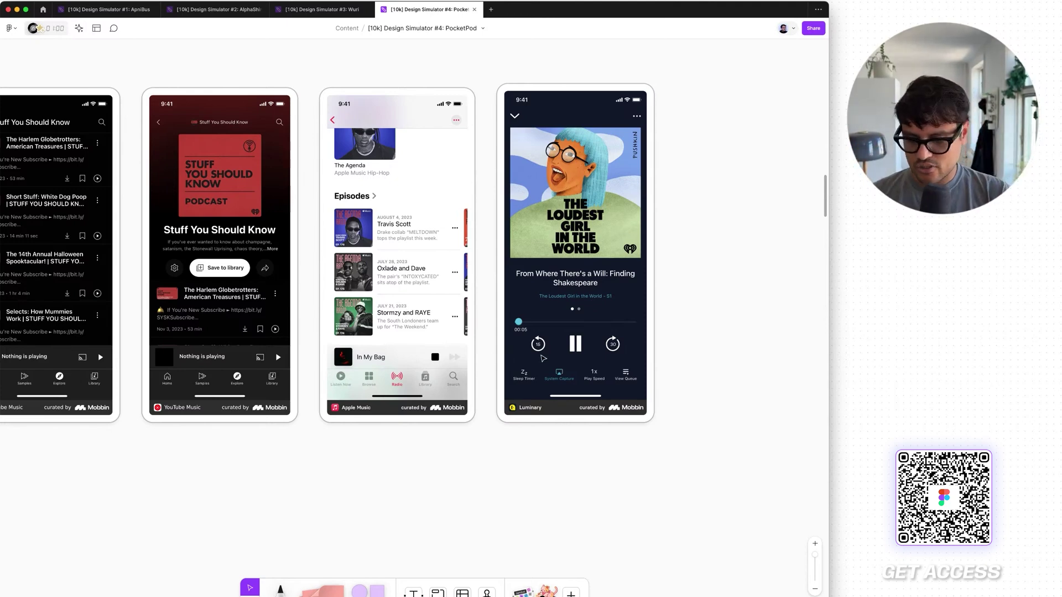
# Step: Zoom out past the inspo rows and the AARRR frame
pyautogui.scroll(-5, 543, 358)
pyautogui.scroll(2, 251, 423)
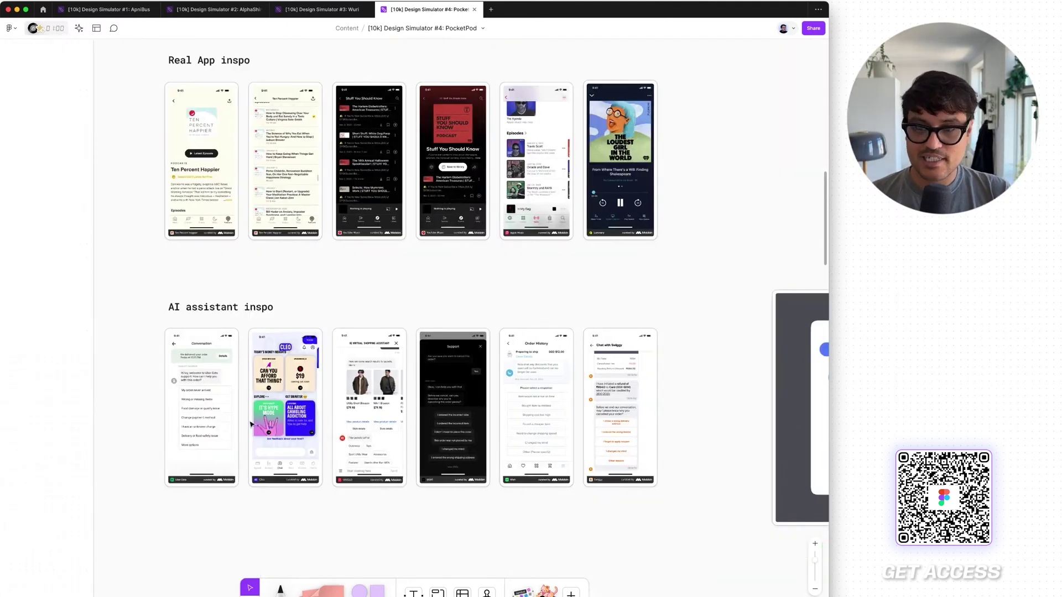
pyautogui.hscroll(4, 271, 440)
pyautogui.scroll(2, 271, 440)
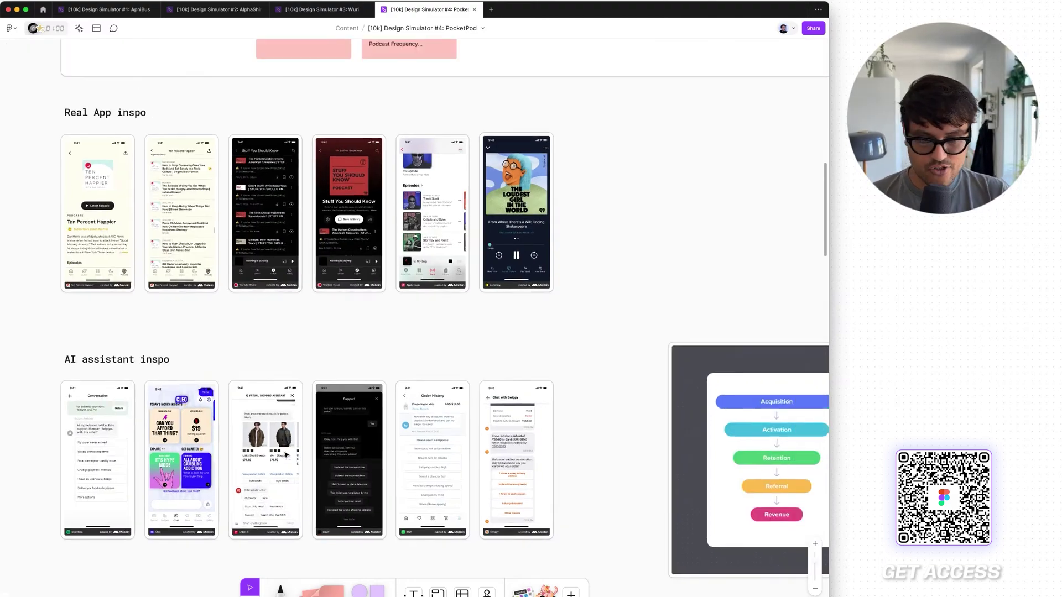
pyautogui.hscroll(5, 285, 455)
pyautogui.scroll(2, 285, 455)
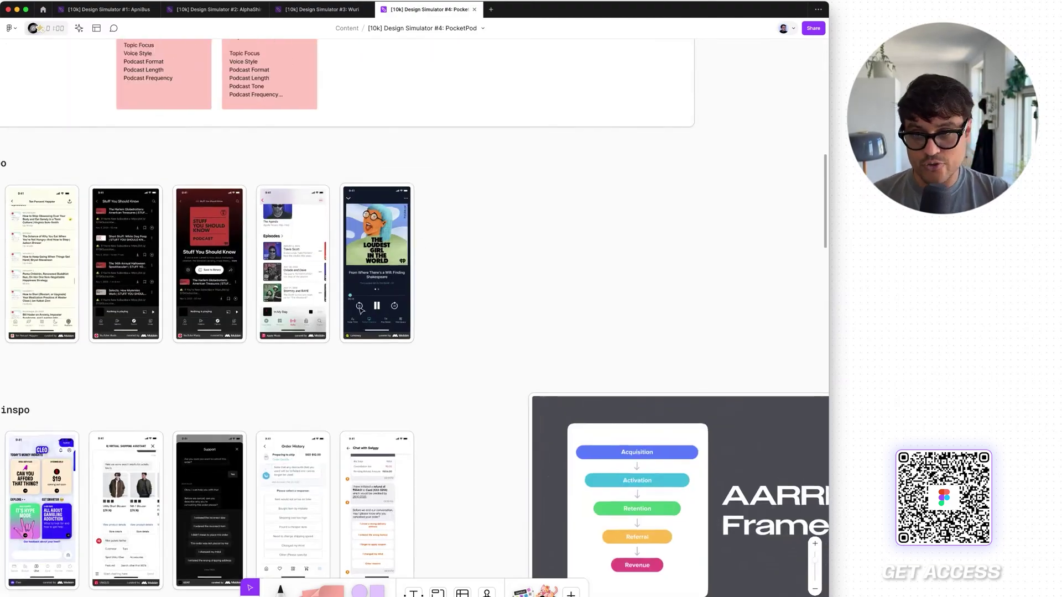
# Step: Pan to the Android podcast screenshots and zoom in on the Huberman Lab player
pyautogui.scroll(-5, 361, 308)
pyautogui.hscroll(5, 361, 308)
pyautogui.scroll(2, 361, 308)
pyautogui.hscroll(4, 361, 308)
pyautogui.scroll(2, 360, 308)
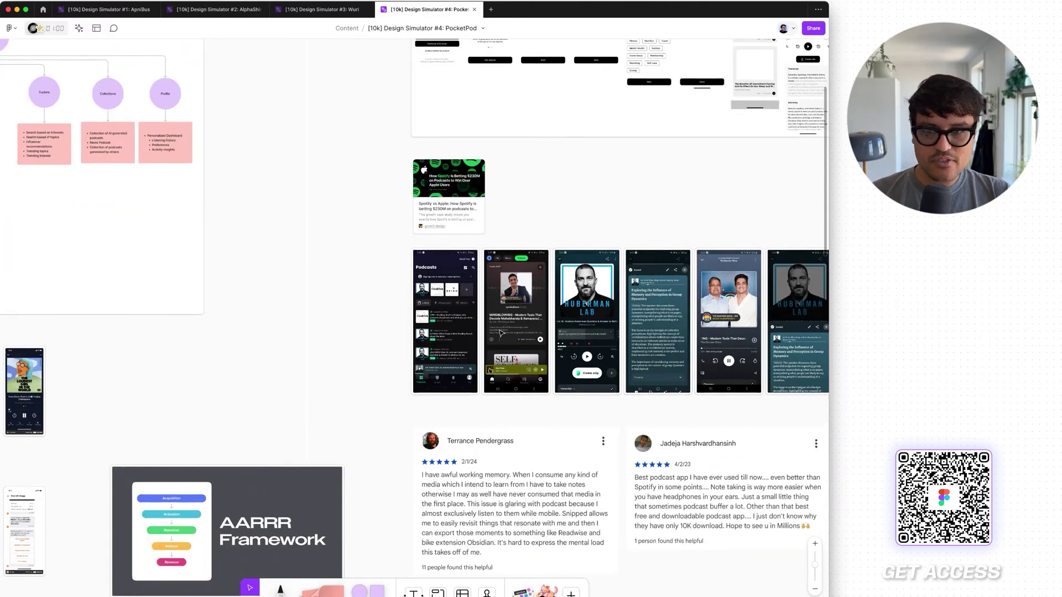
pyautogui.scroll(5, 500, 333)
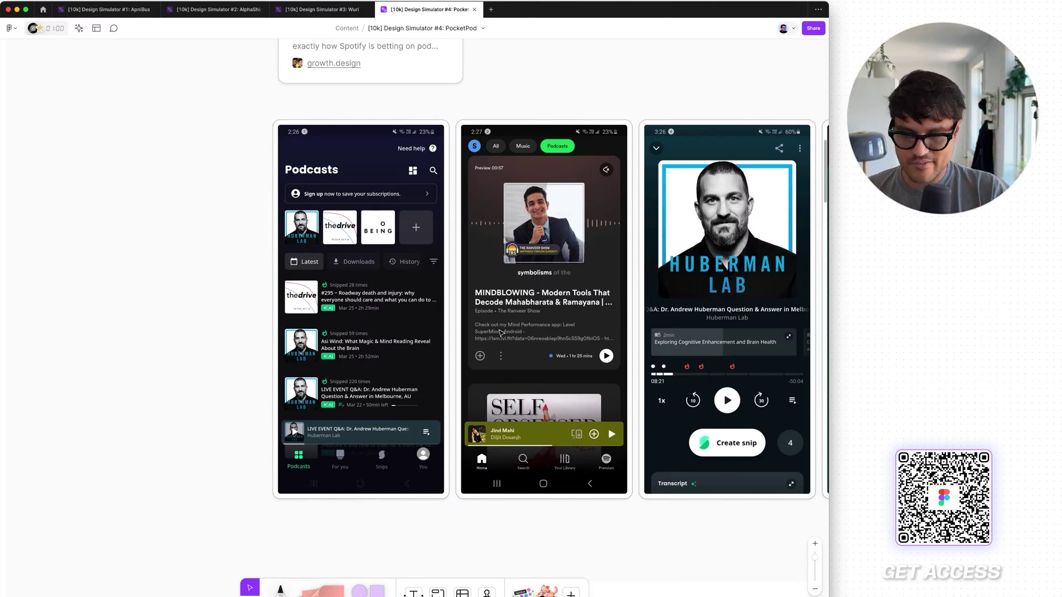
pyautogui.scroll(-5, 500, 333)
# Step: Zoom into the first designer's Explorations sitemap flowchart and pan across its nodes
pyautogui.scroll(5, 464, 307)
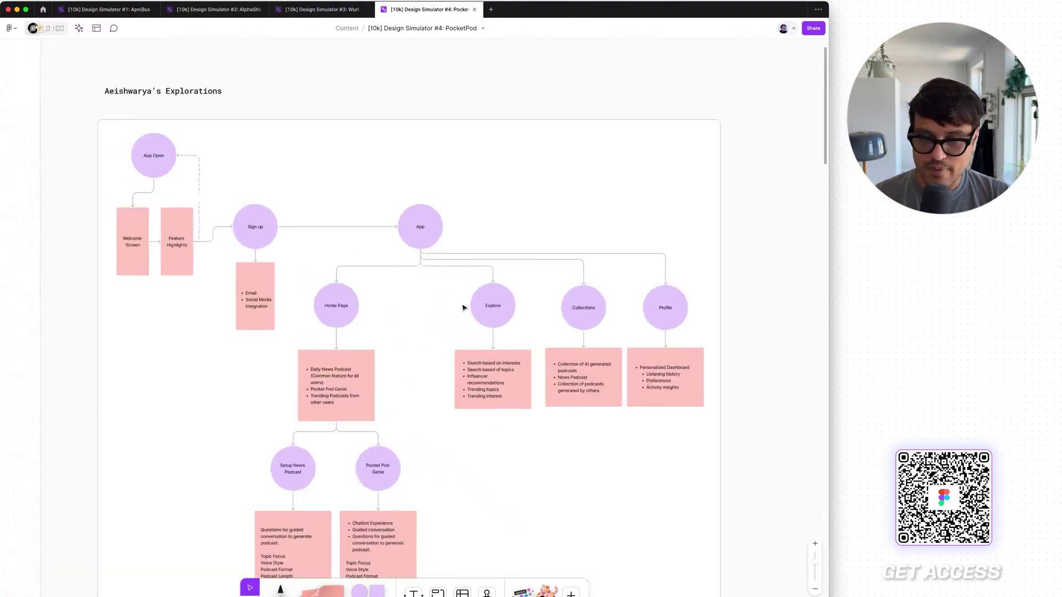
pyautogui.scroll(-3, 464, 307)
pyautogui.scroll(6, 302, 132)
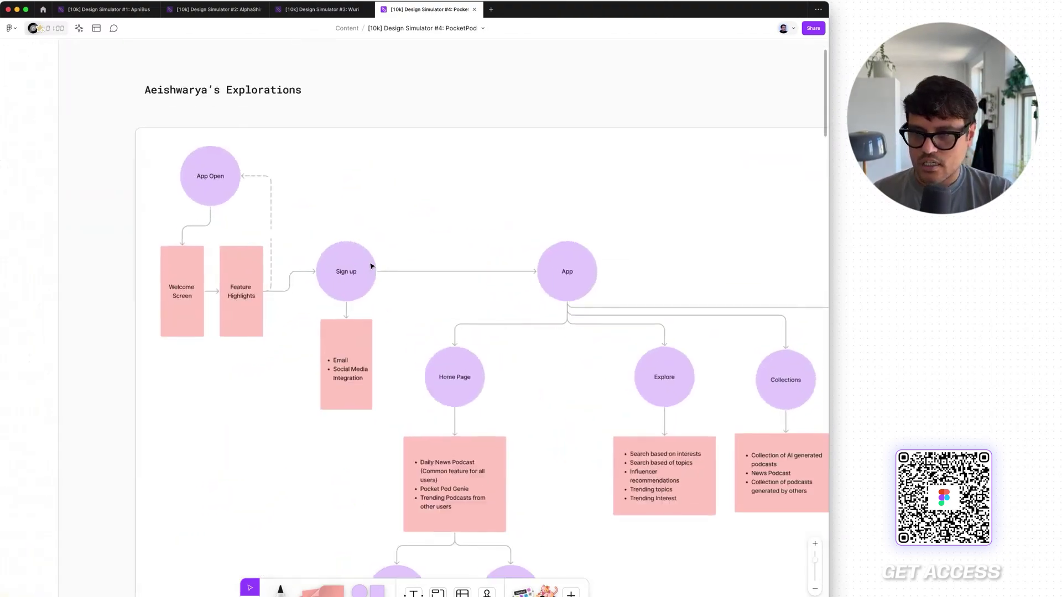
pyautogui.hscroll(2, 302, 278)
pyautogui.scroll(-1, 302, 278)
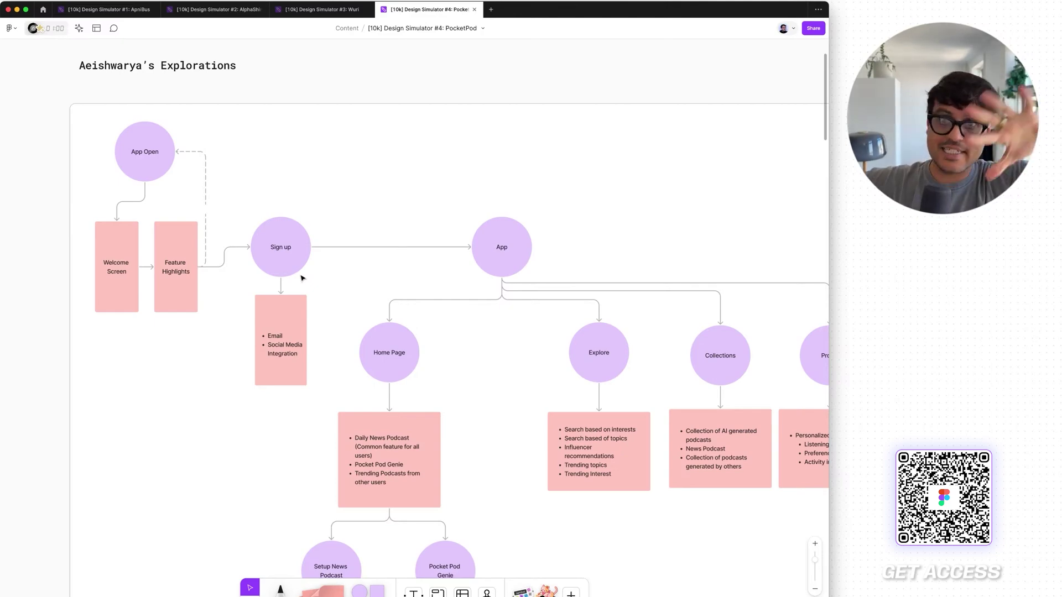
# Step: Zoom far out and pan over to the second designer's Explorations section
pyautogui.scroll(-5, 474, 328)
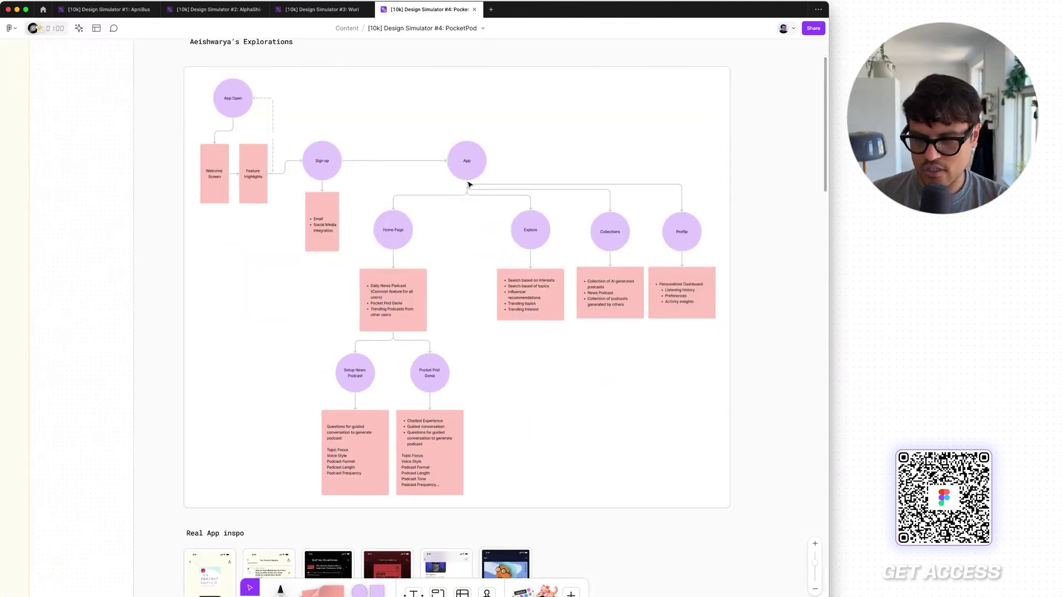
pyautogui.scroll(-5, 468, 184)
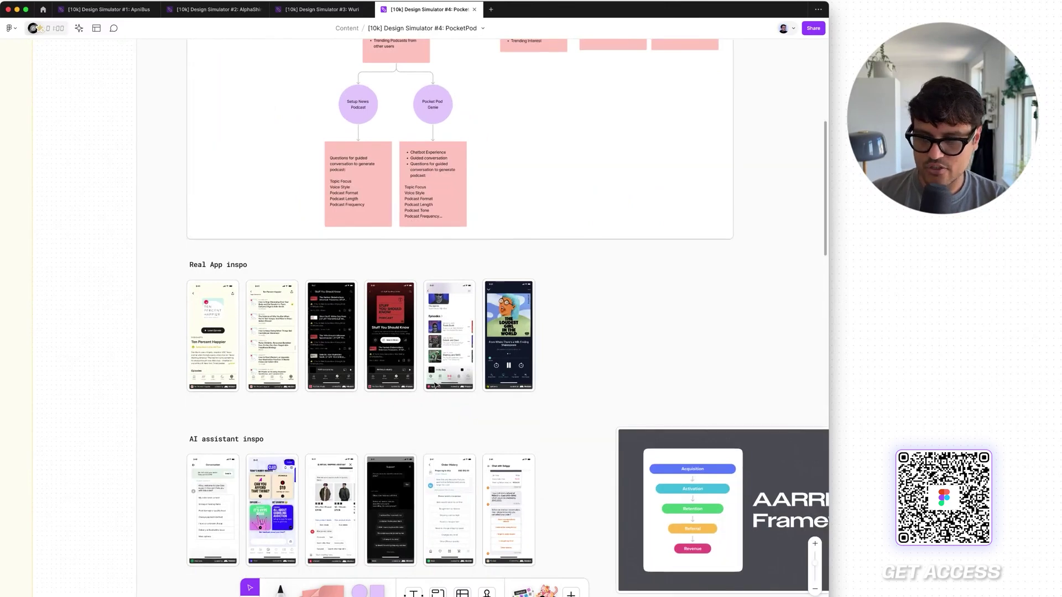
pyautogui.scroll(5, 435, 385)
pyautogui.scroll(3, 459, 239)
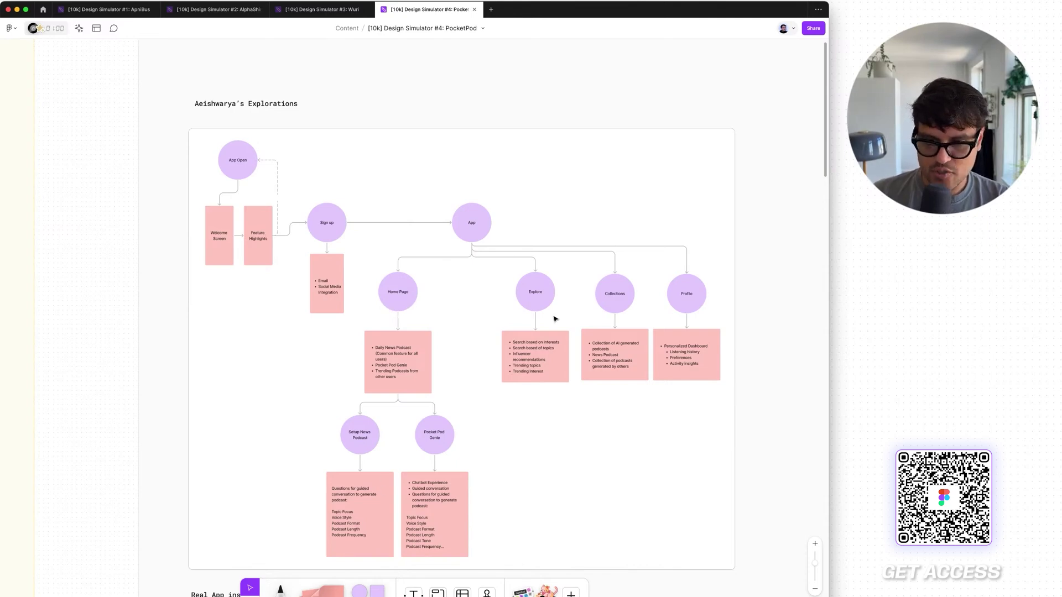
pyautogui.scroll(5, 514, 350)
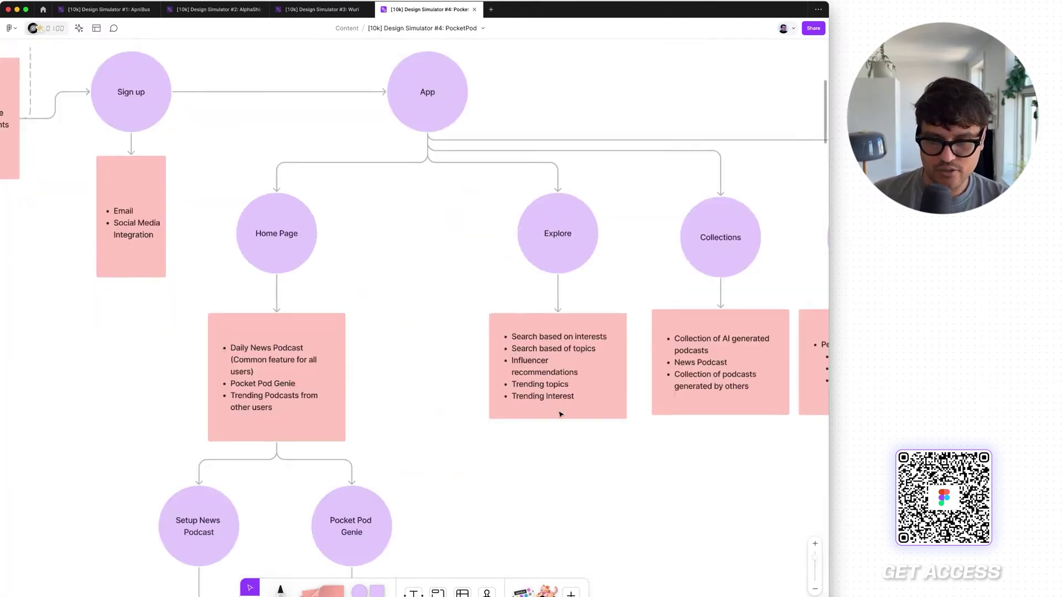
pyautogui.scroll(-10, 560, 414)
pyautogui.hscroll(5, 564, 414)
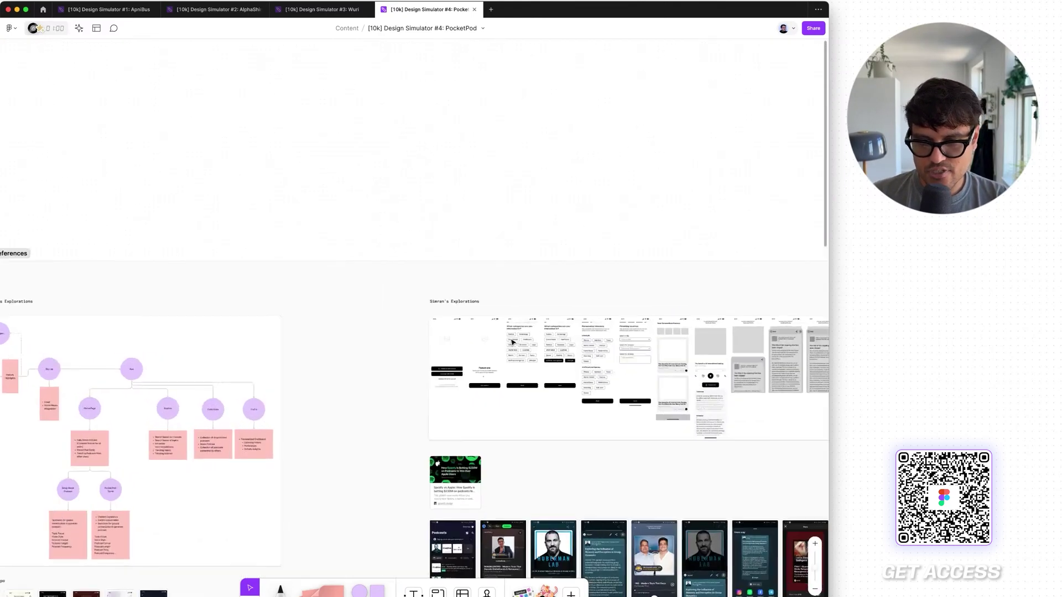
# Step: Zoom into the second designer's Explorations and pan across its wireframe screens
pyautogui.scroll(5, 512, 342)
pyautogui.hscroll(4, 520, 443)
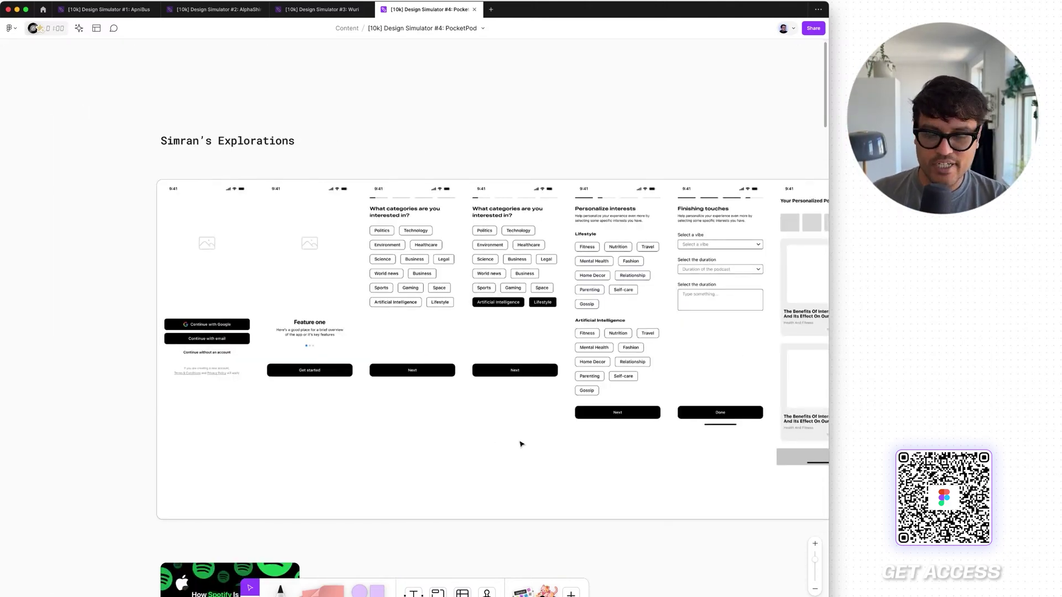
pyautogui.hscroll(6, 520, 444)
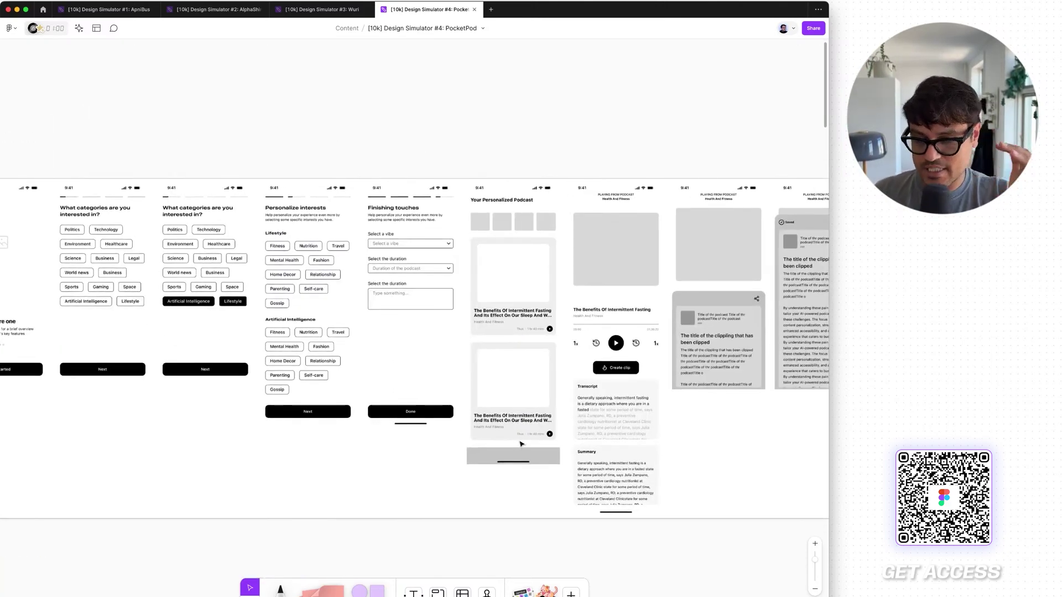
pyautogui.hscroll(4, 521, 444)
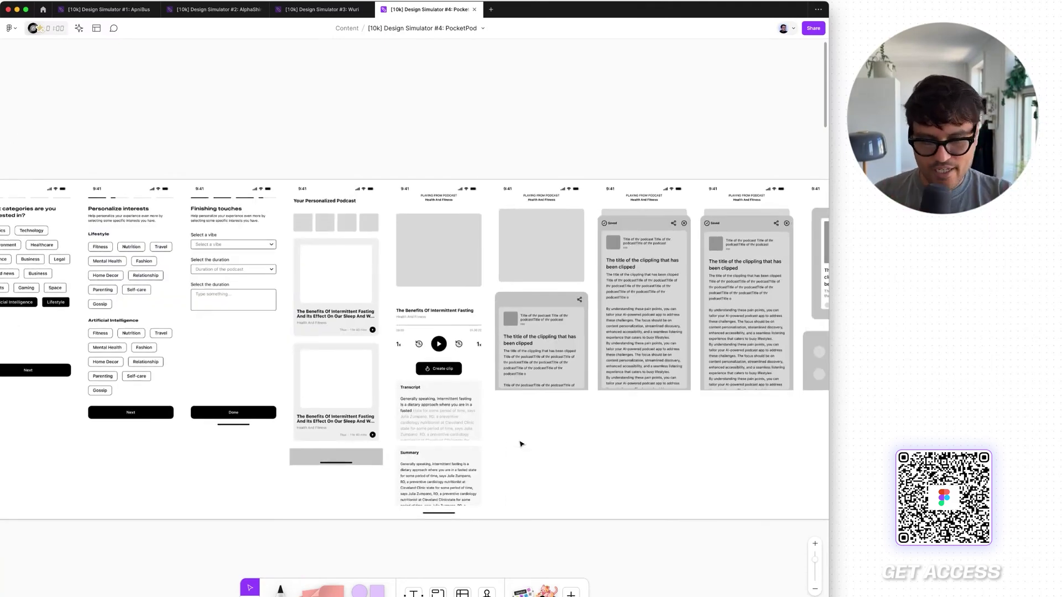
pyautogui.hscroll(5, 520, 444)
pyautogui.hscroll(-8, 520, 444)
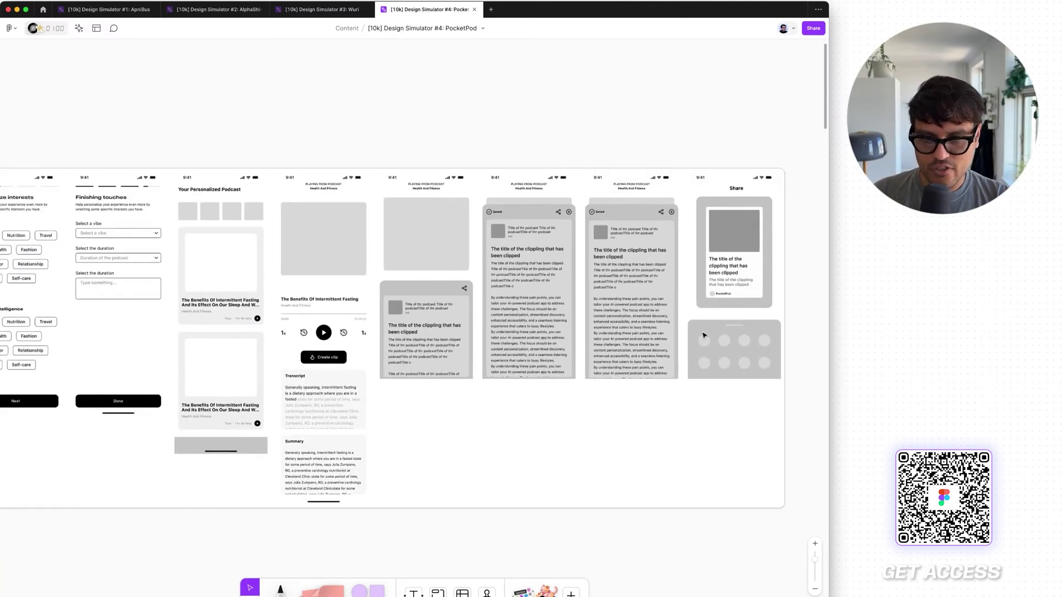
# Step: Scroll down to the sitemap flowchart under Audit - Exploring references
pyautogui.scroll(-5, 704, 335)
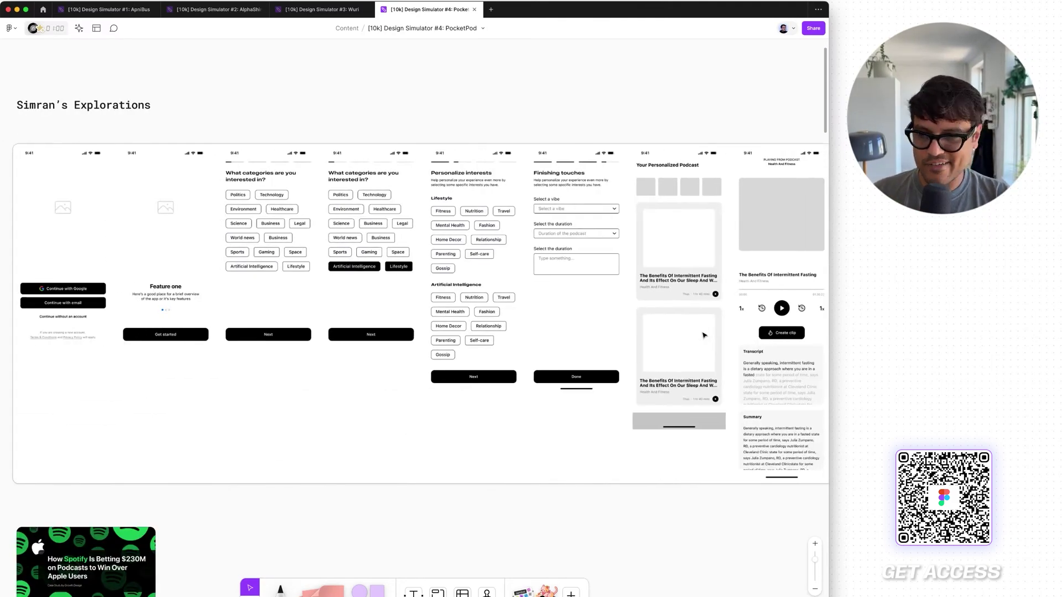
pyautogui.scroll(3, 704, 335)
pyautogui.scroll(-10, 702, 335)
pyautogui.hscroll(-3, 448, 246)
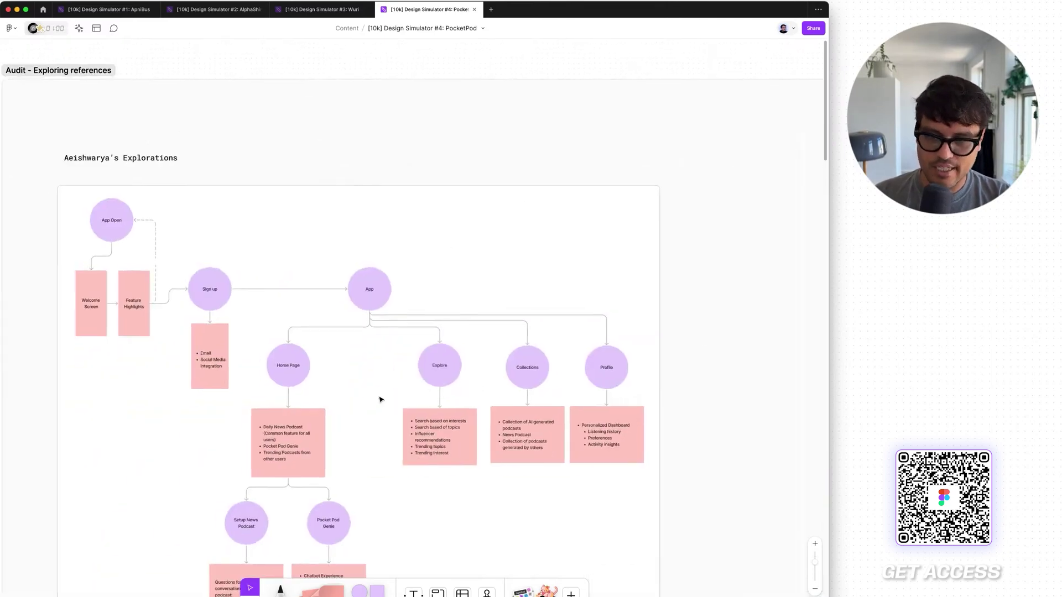
# Step: Scroll between the two designers' explorations and zoom out over the Audit board
pyautogui.scroll(10, 409, 415)
pyautogui.hscroll(-3, 409, 415)
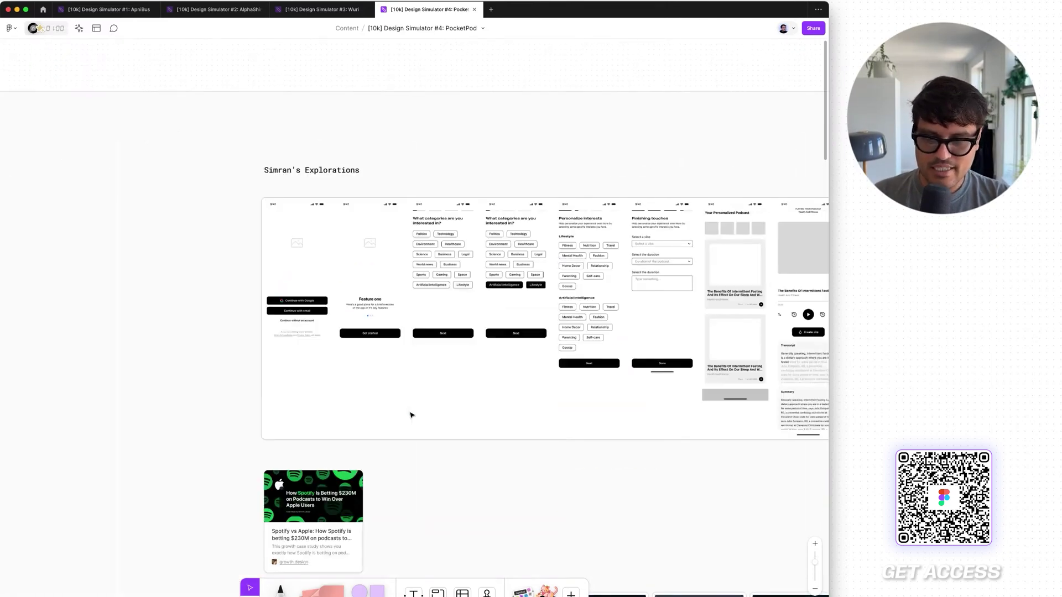
pyautogui.scroll(-10, 549, 312)
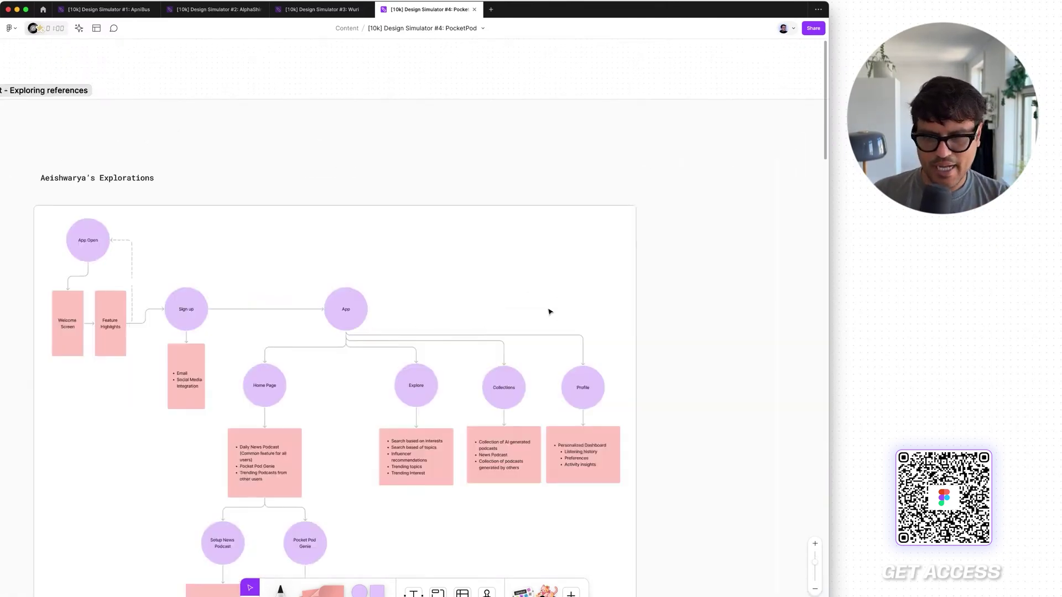
pyautogui.scroll(-3, 549, 311)
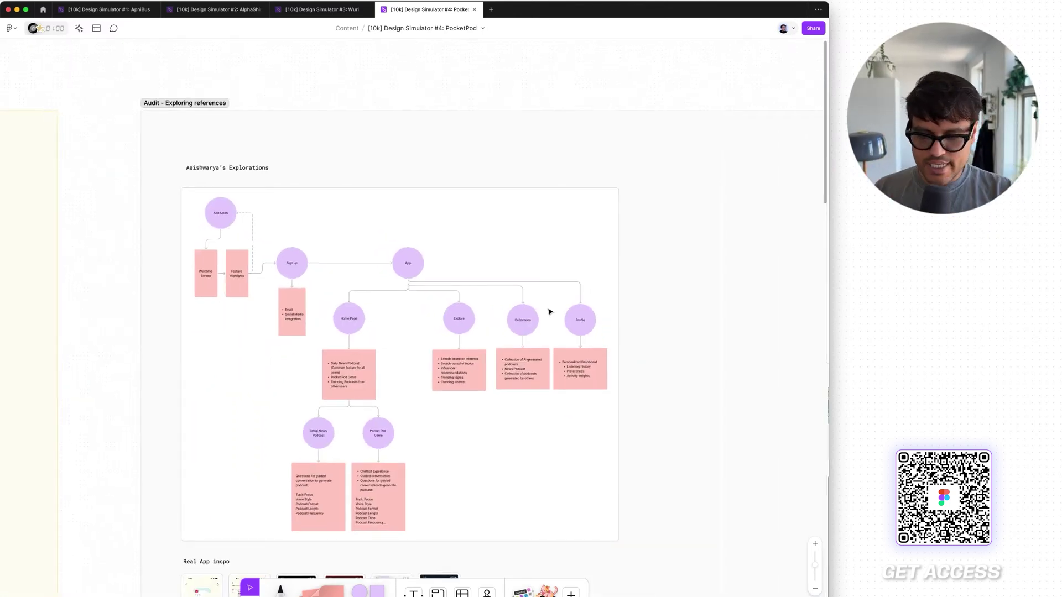
pyautogui.scroll(-2, 550, 312)
pyautogui.scroll(-2, 549, 312)
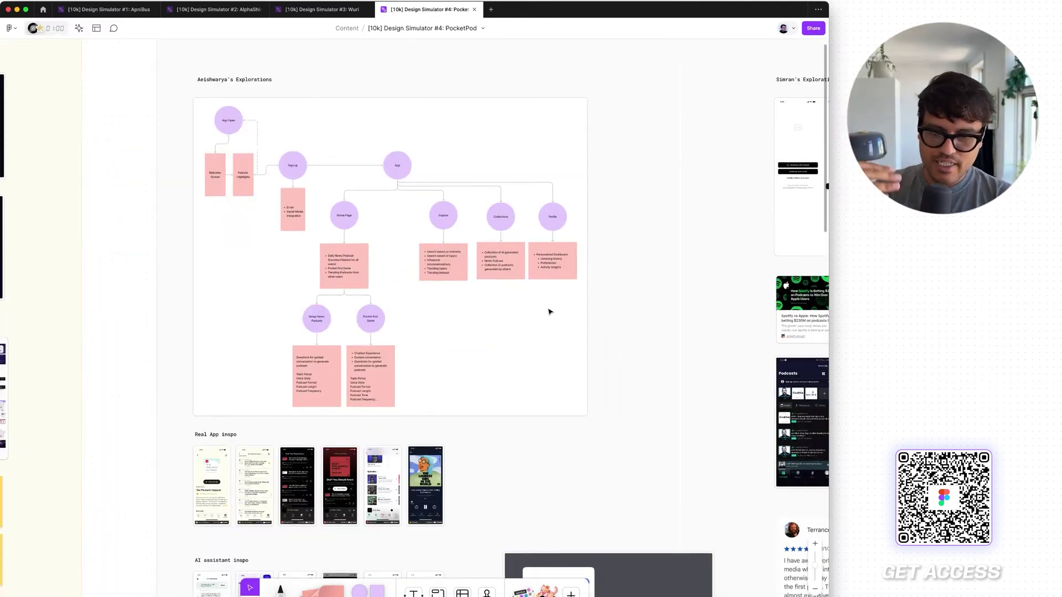
# Step: Pan over to the sign-in, interest picks and personalized podcast wireframes and enlarge them
pyautogui.hscroll(2, 549, 311)
pyautogui.scroll(1, 549, 311)
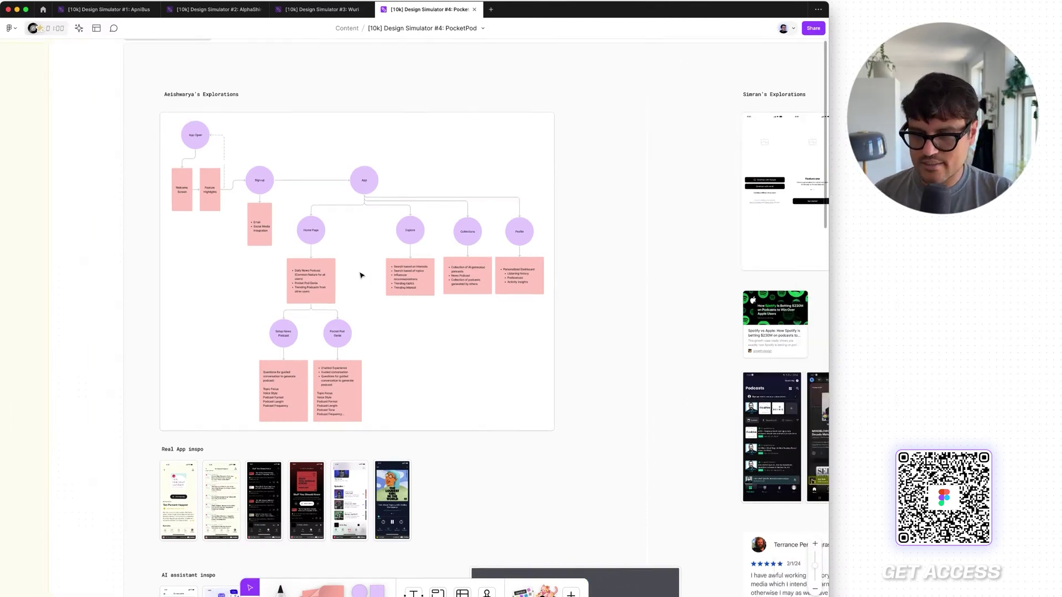
pyautogui.scroll(5, 360, 275)
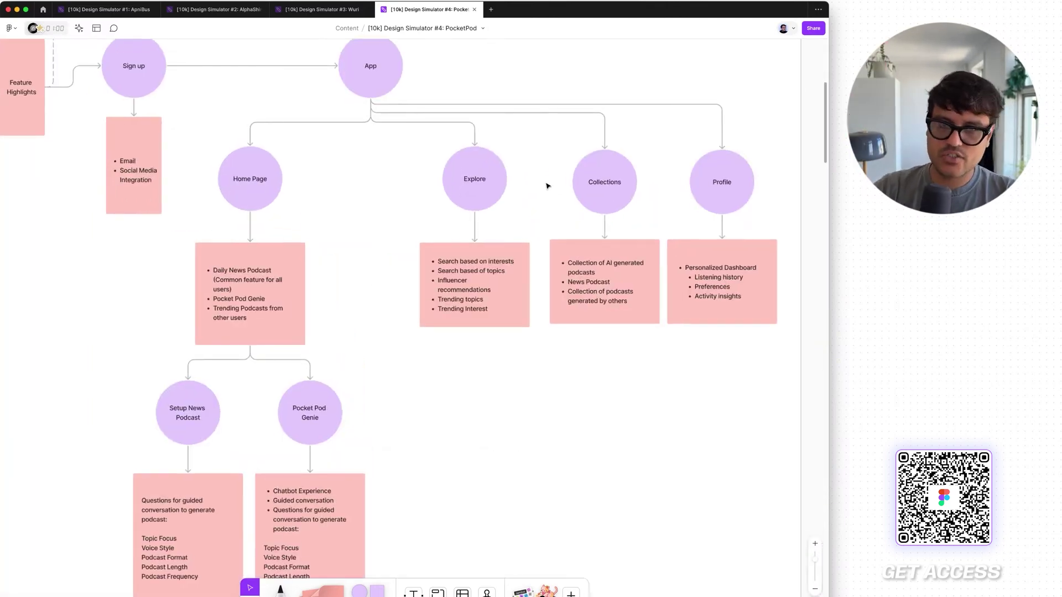
pyautogui.scroll(-5, 548, 184)
pyautogui.hscroll(3, 547, 182)
pyautogui.scroll(2, 547, 182)
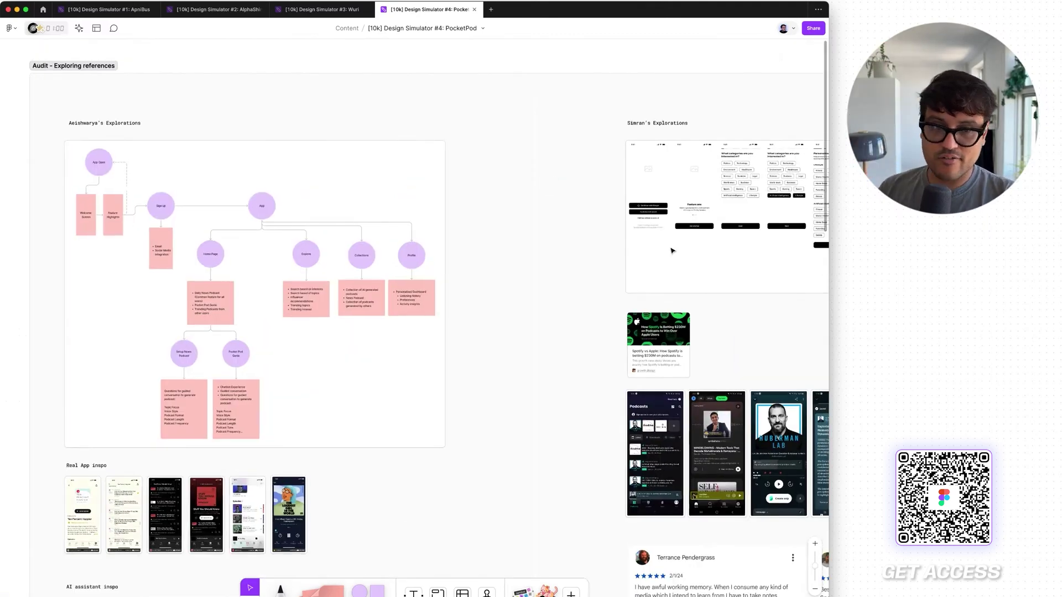
pyautogui.hscroll(2, 674, 251)
pyautogui.scroll(4, 608, 249)
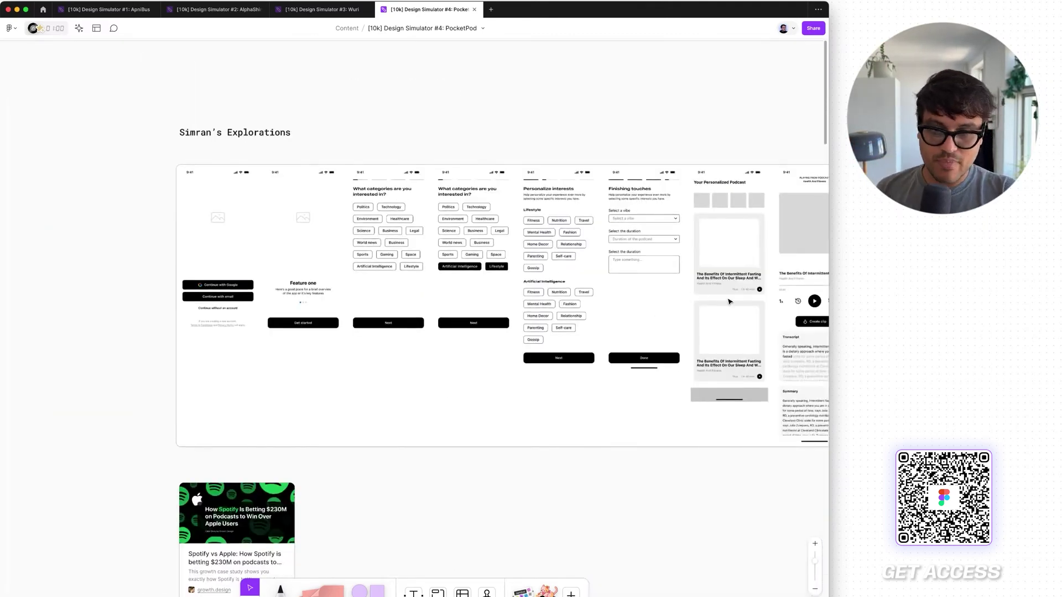
# Step: Pan and zoom until the News Questions row of dark News Podcast screens fills the view
pyautogui.scroll(3, 729, 301)
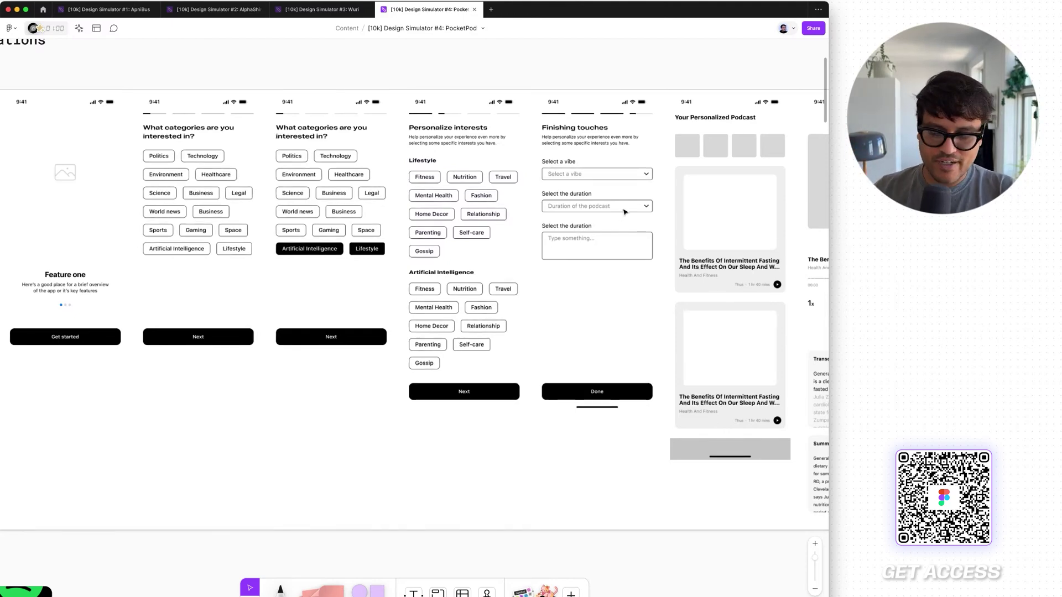
pyautogui.hscroll(5, 545, 332)
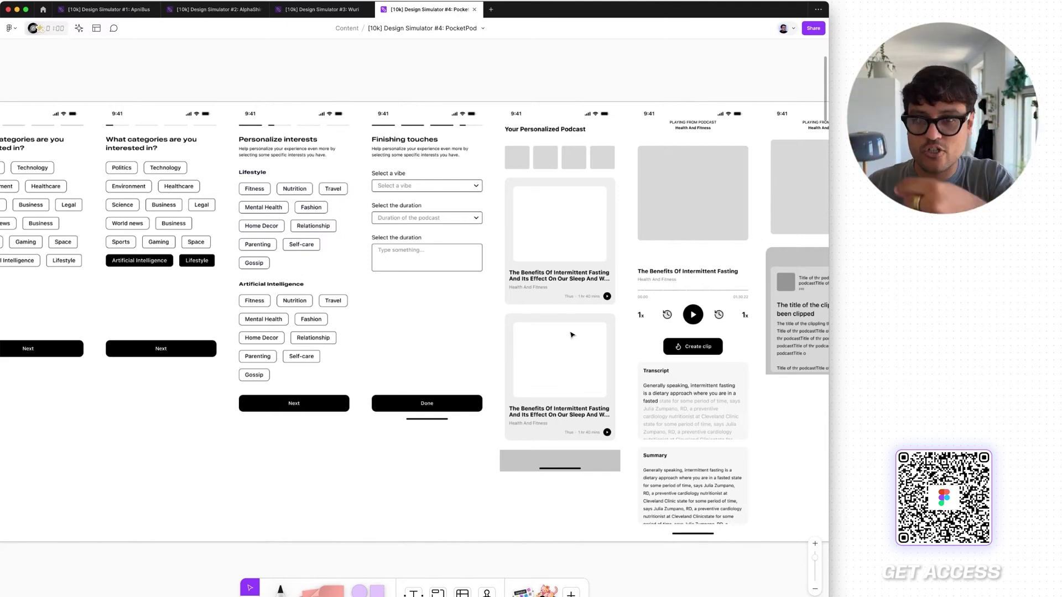
pyautogui.hscroll(-10, 572, 335)
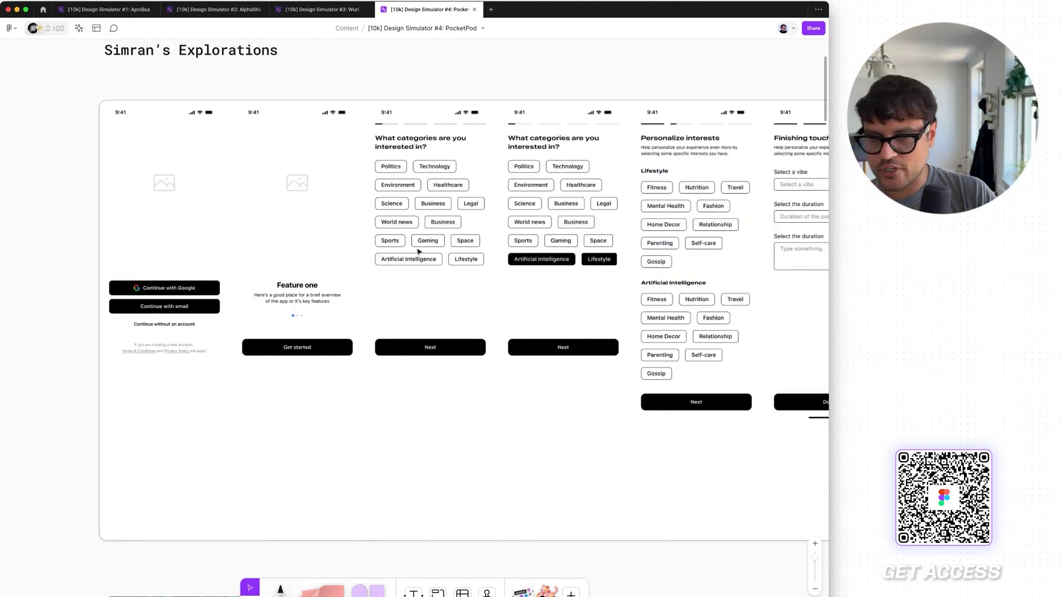
pyautogui.hscroll(15, 435, 235)
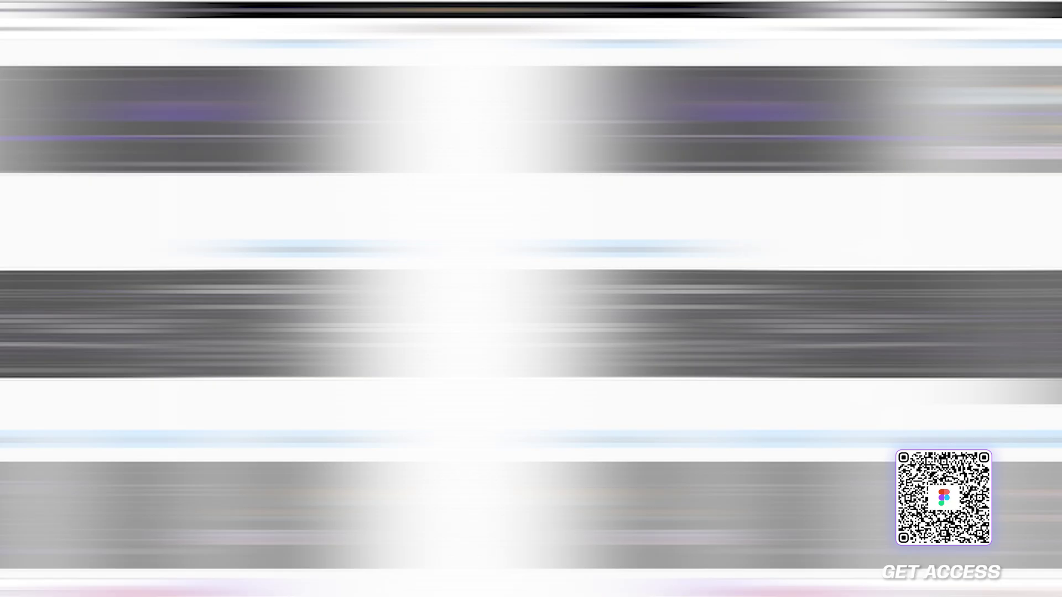
pyautogui.scroll(10, 150, 332)
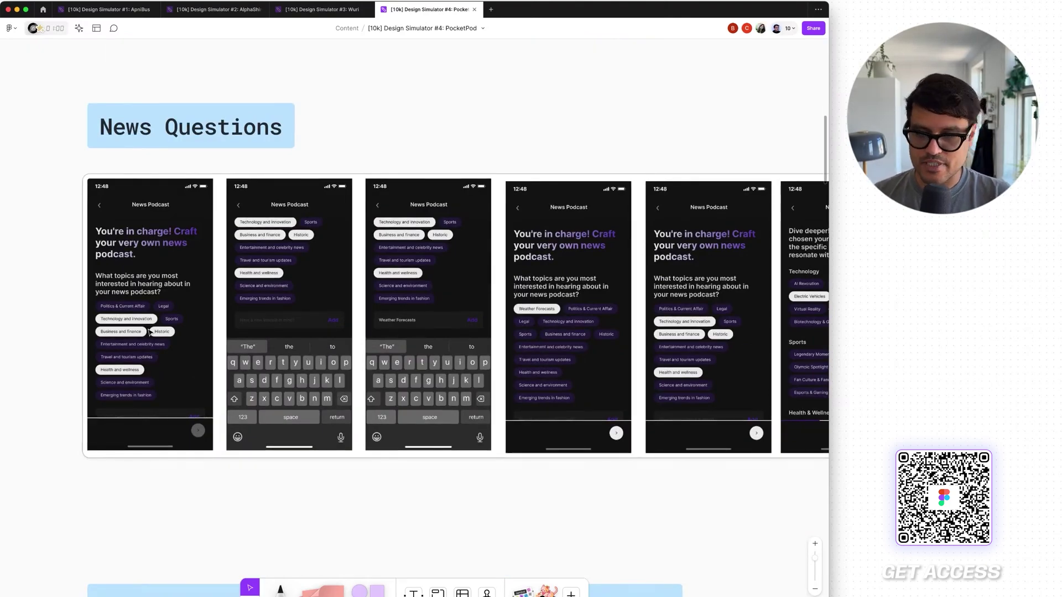
# Step: Zoom out to the board overview, then zoom in on the Collection library and Player screens
pyautogui.hscroll(2, 245, 500)
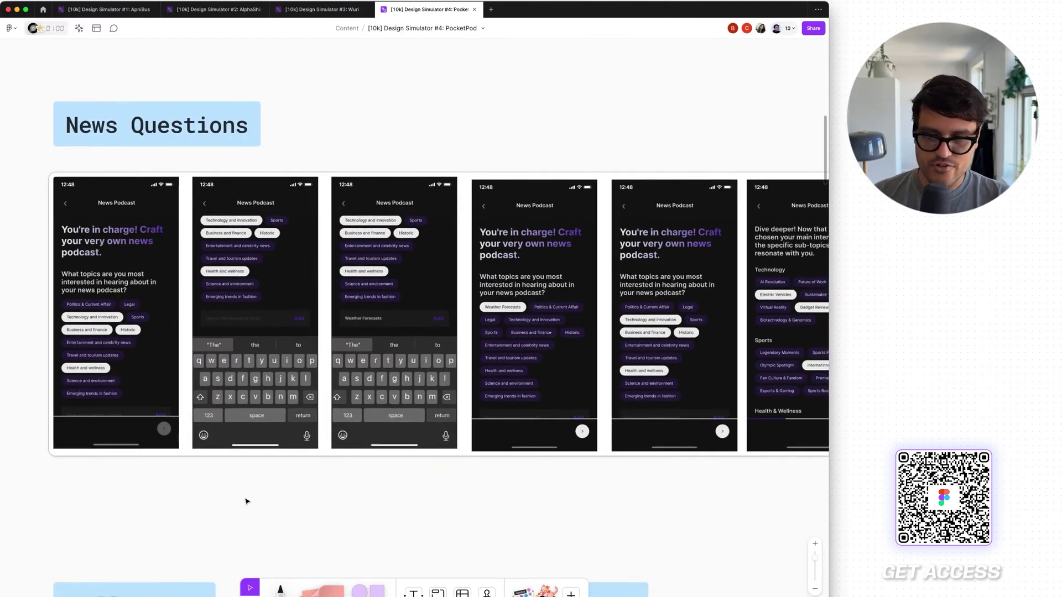
pyautogui.hscroll(-2, 245, 501)
pyautogui.scroll(1, 245, 500)
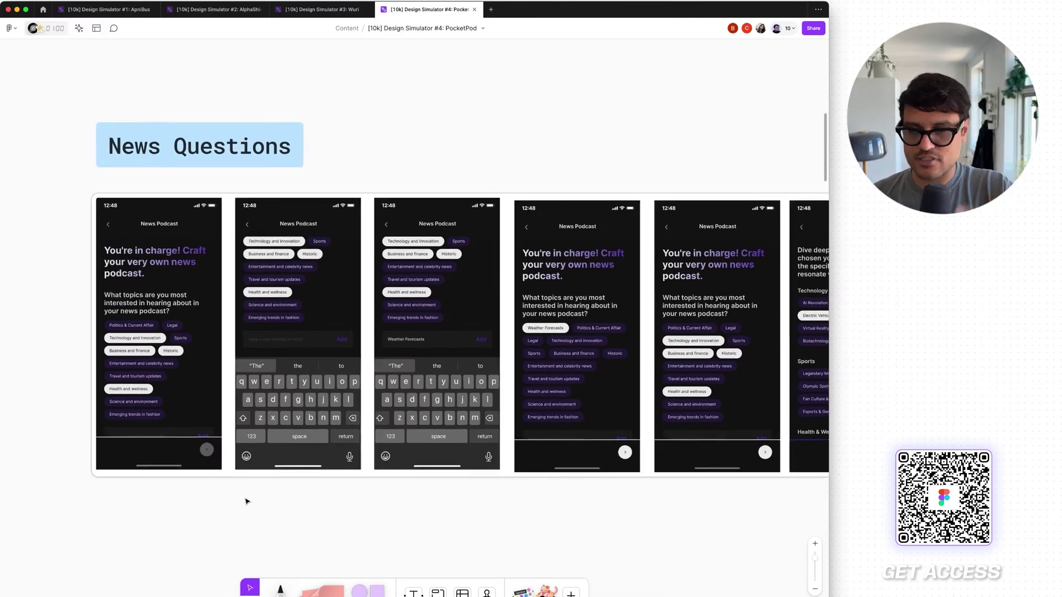
pyautogui.scroll(-3, 245, 500)
pyautogui.hscroll(-3, 245, 501)
pyautogui.scroll(-3, 245, 501)
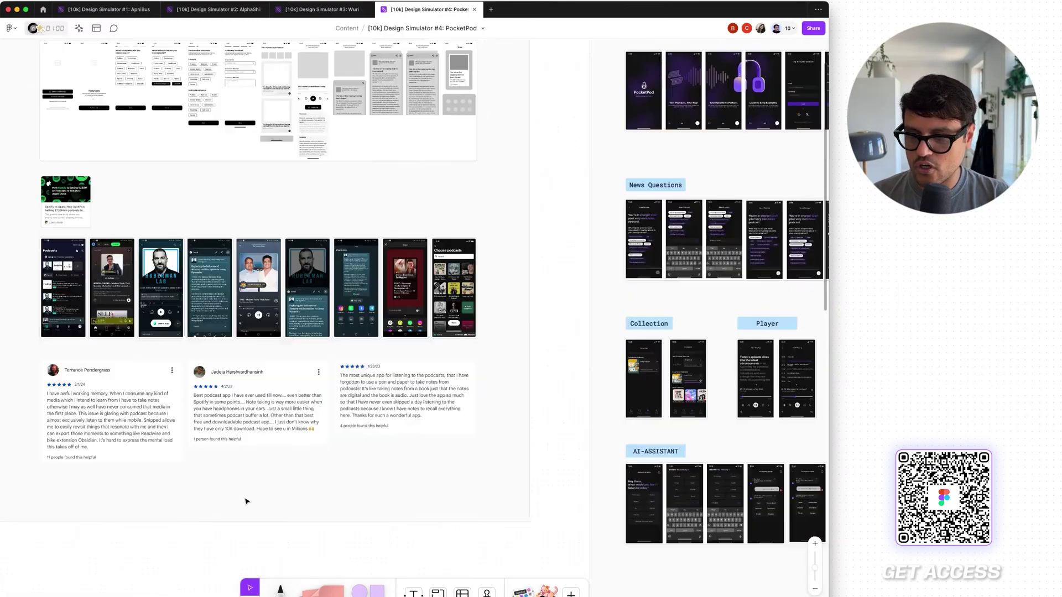
pyautogui.scroll(3, 245, 500)
pyautogui.hscroll(-5, 246, 501)
pyautogui.scroll(-5, 246, 501)
pyautogui.scroll(5, 247, 501)
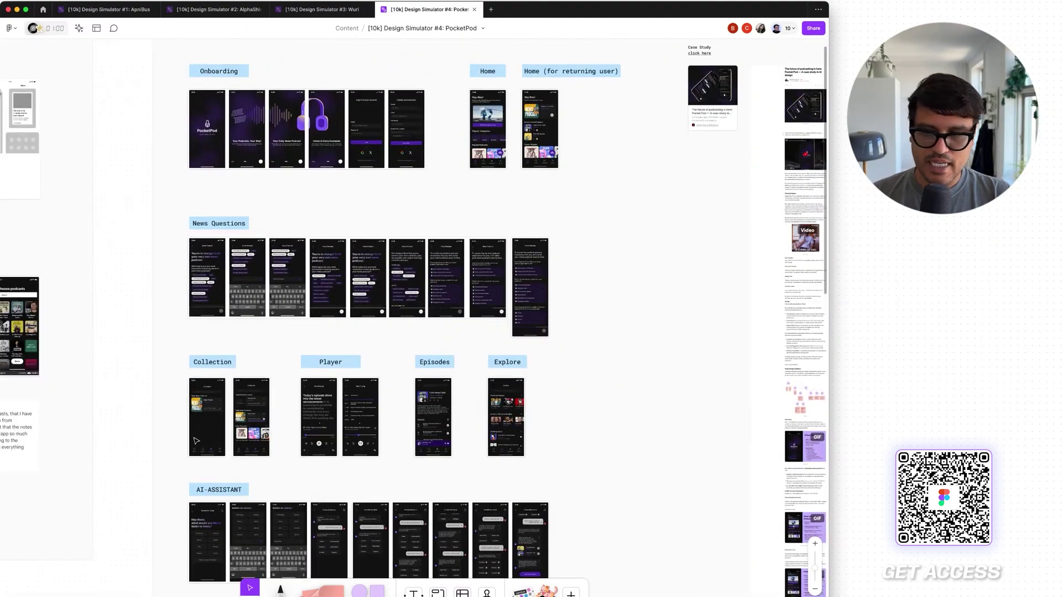
pyautogui.scroll(5, 196, 441)
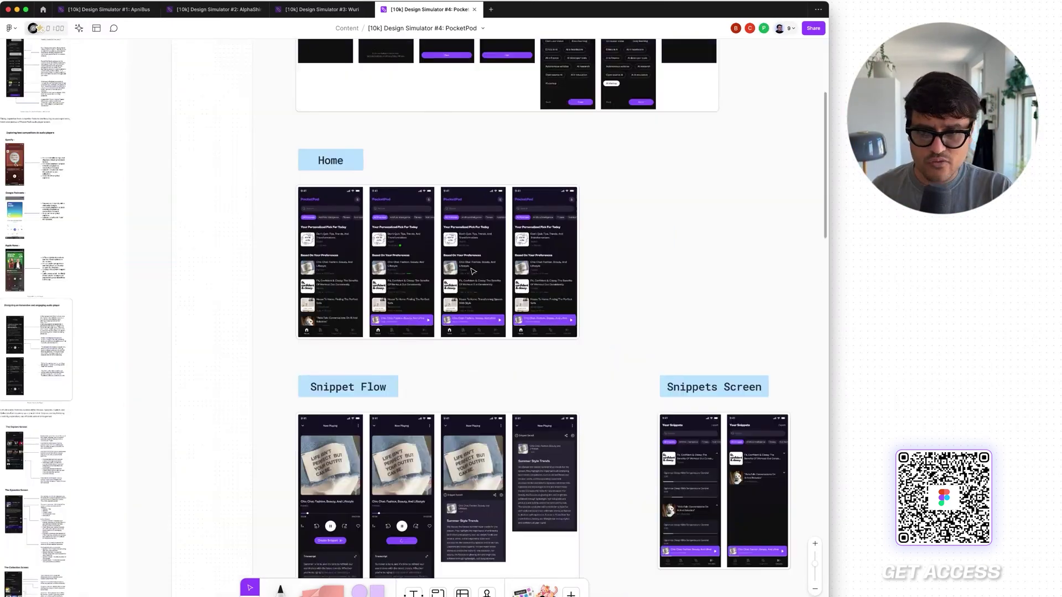
# Step: Pan through the Home, Onboarding and News Questions sections
pyautogui.scroll(5, 473, 271)
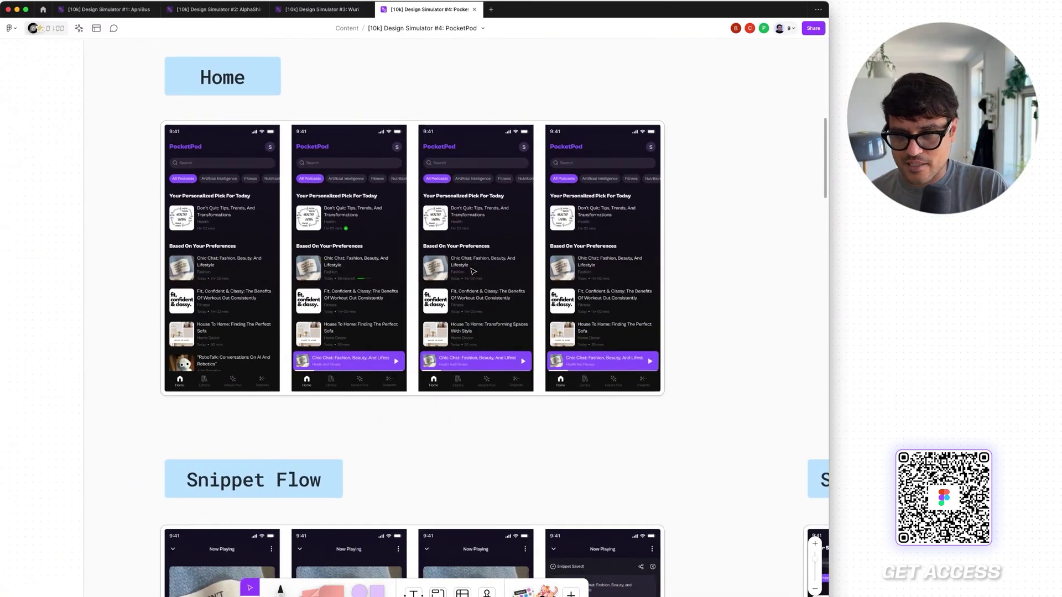
pyautogui.scroll(-5, 473, 271)
pyautogui.scroll(5, 472, 271)
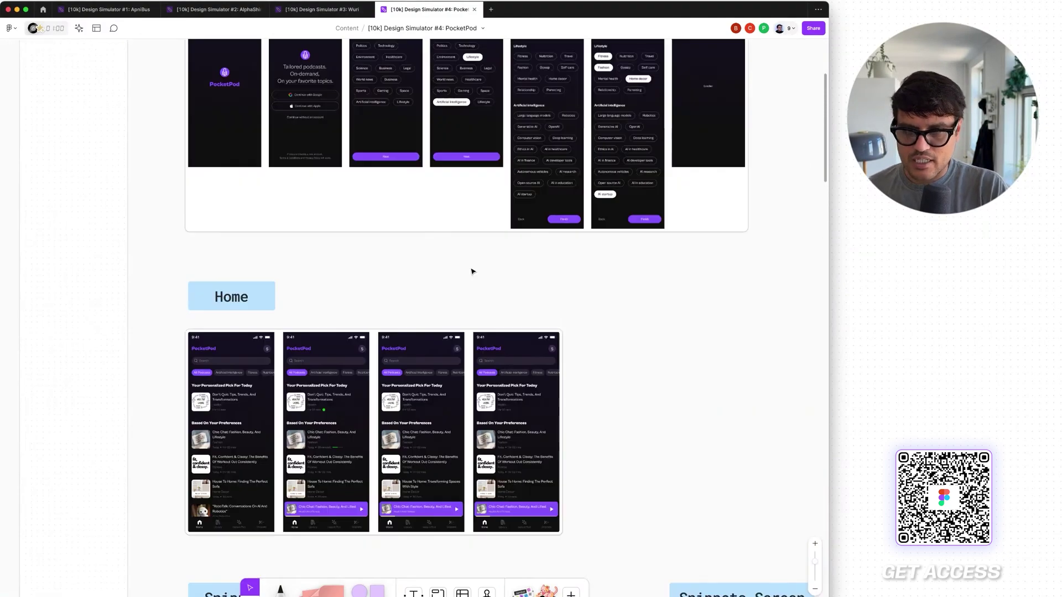
pyautogui.scroll(3, 473, 271)
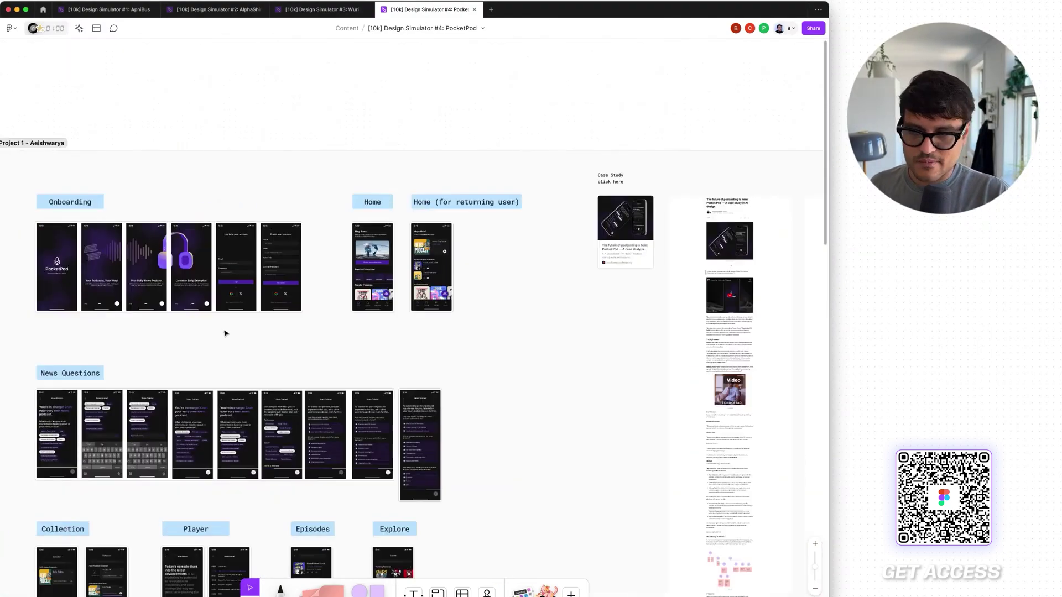
pyautogui.scroll(5, 226, 332)
pyautogui.hscroll(-3, 102, 299)
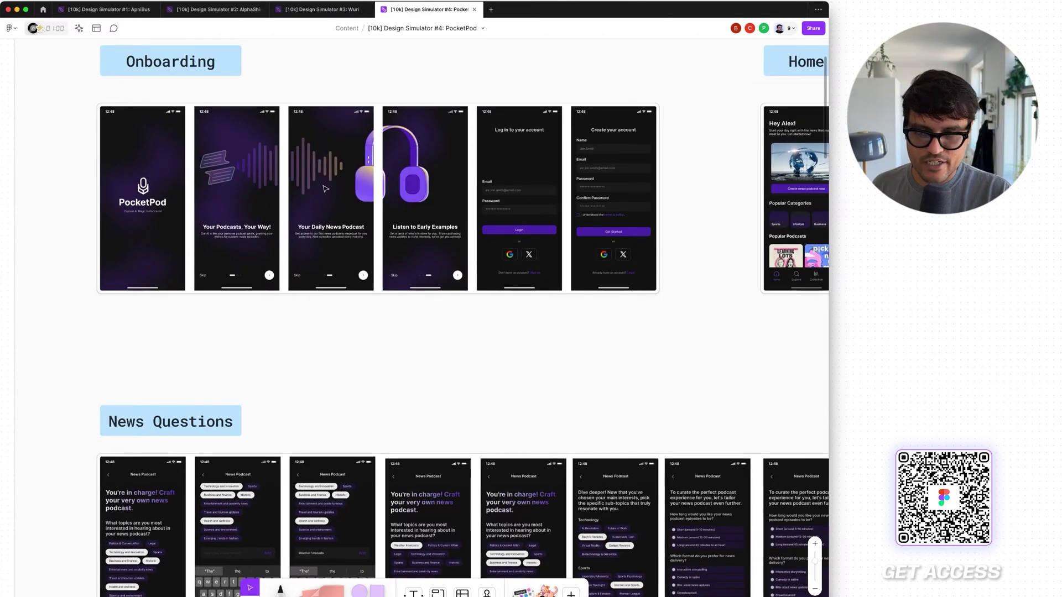
pyautogui.hscroll(3, 600, 202)
pyautogui.hscroll(-3, 600, 202)
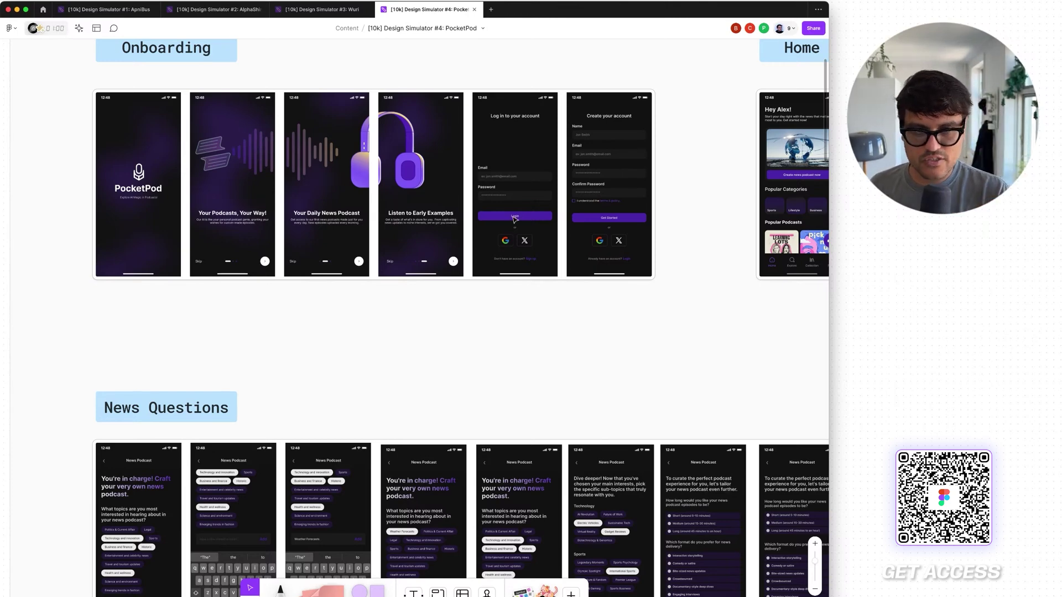
pyautogui.hscroll(5, 514, 219)
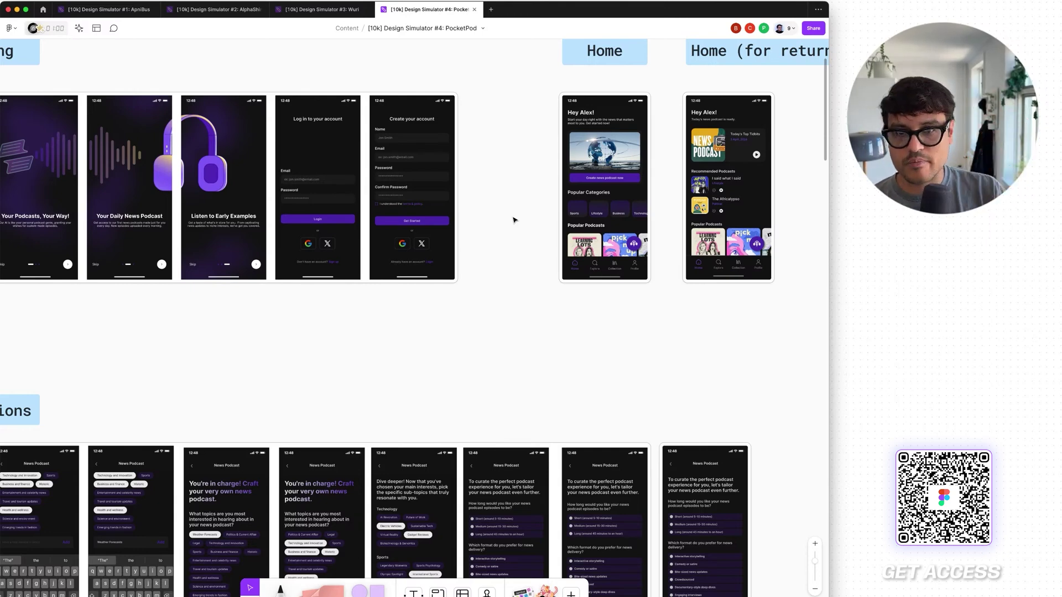
# Step: Zoom in on the Player section's two Now Playing frames
pyautogui.hscroll(5, 513, 220)
pyautogui.scroll(2, 513, 220)
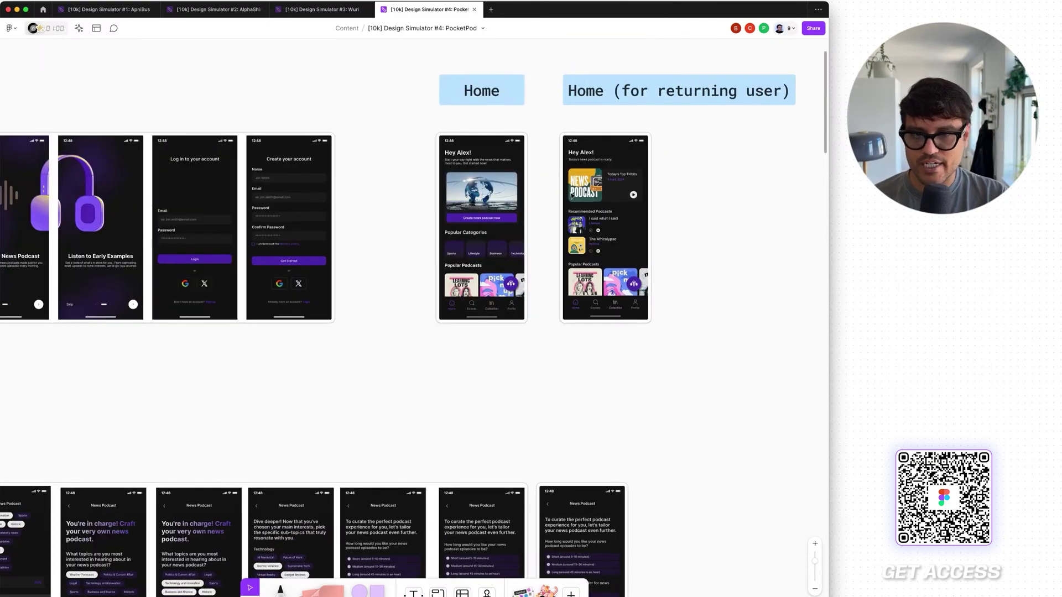
pyautogui.hscroll(-5, 572, 195)
pyautogui.scroll(-4, 571, 195)
pyautogui.scroll(-5, 571, 195)
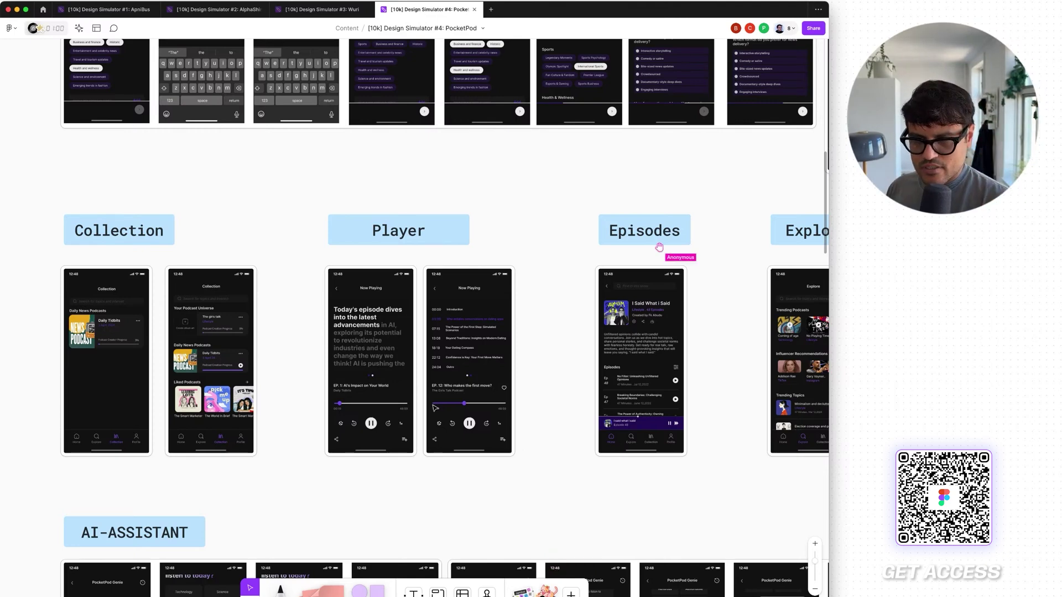
pyautogui.scroll(5, 435, 408)
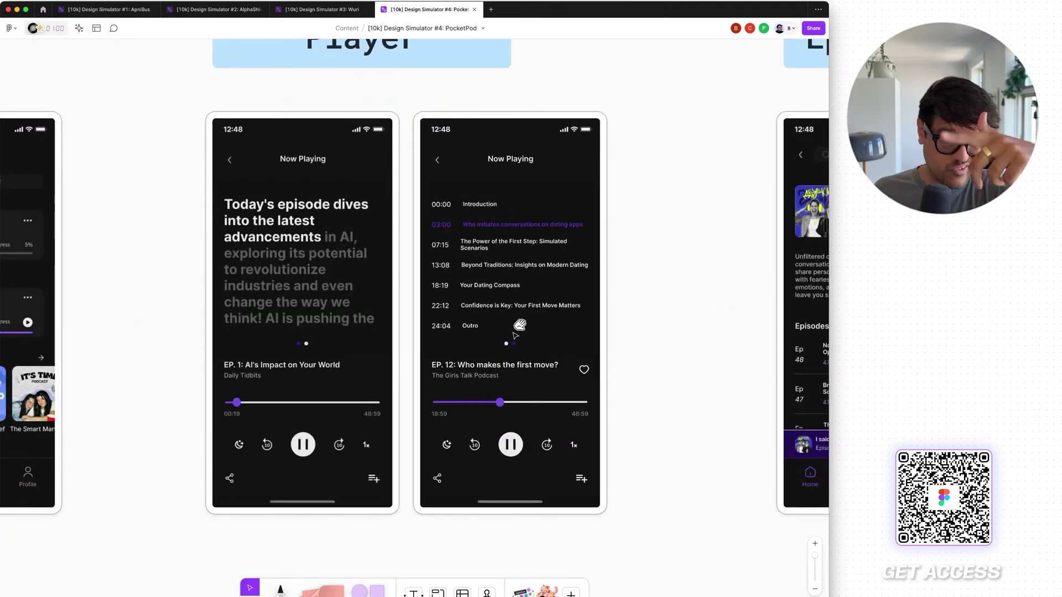
pyautogui.scroll(-5, 516, 331)
# Step: Zoom into the Episodes screen, then zoom back out
pyautogui.scroll(5, 515, 332)
pyautogui.scroll(1, 515, 332)
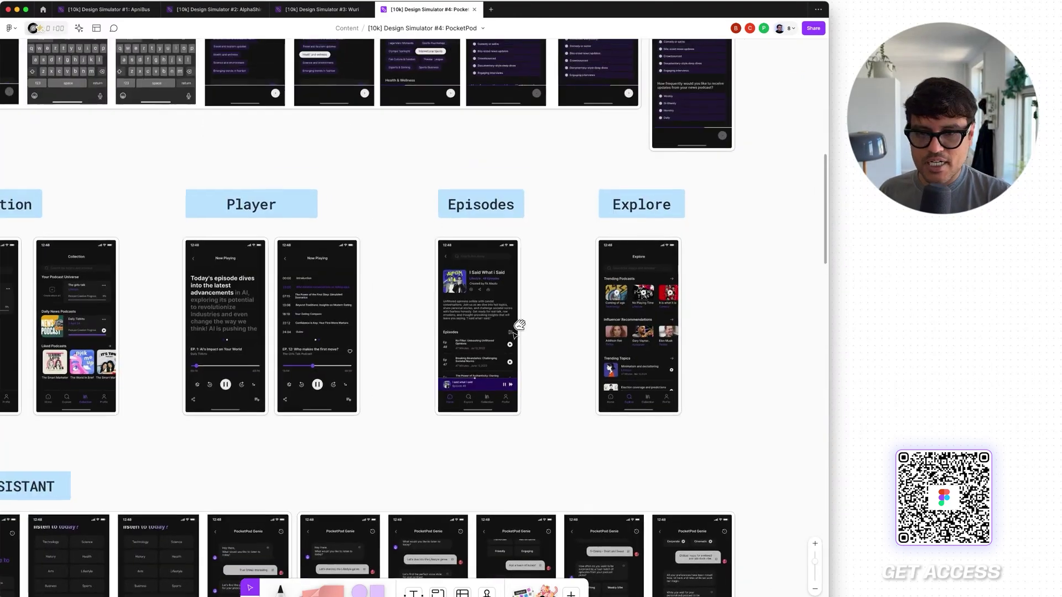
pyautogui.scroll(5, 516, 332)
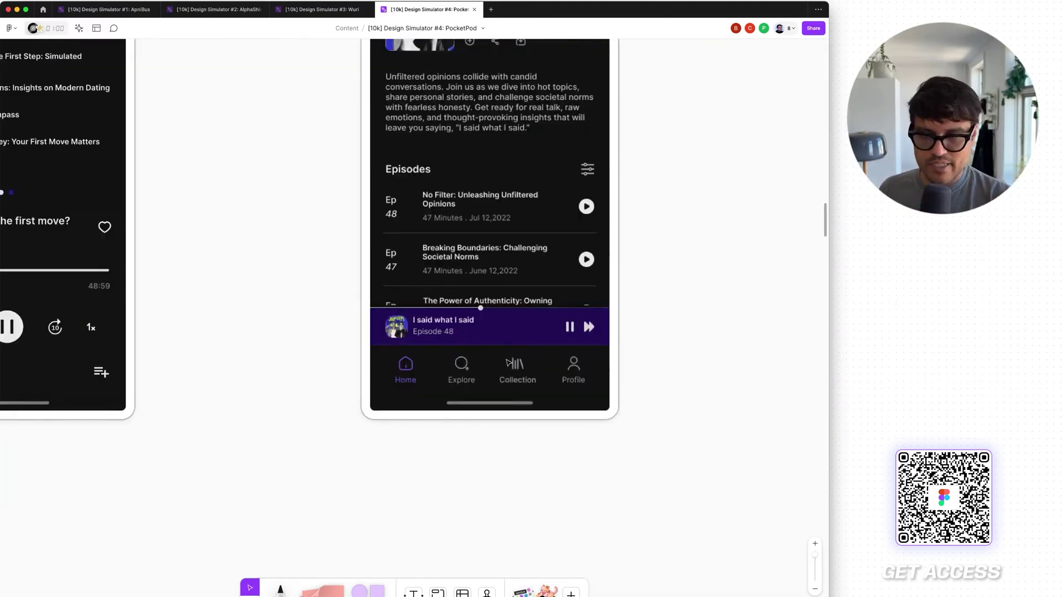
pyautogui.scroll(2, 508, 362)
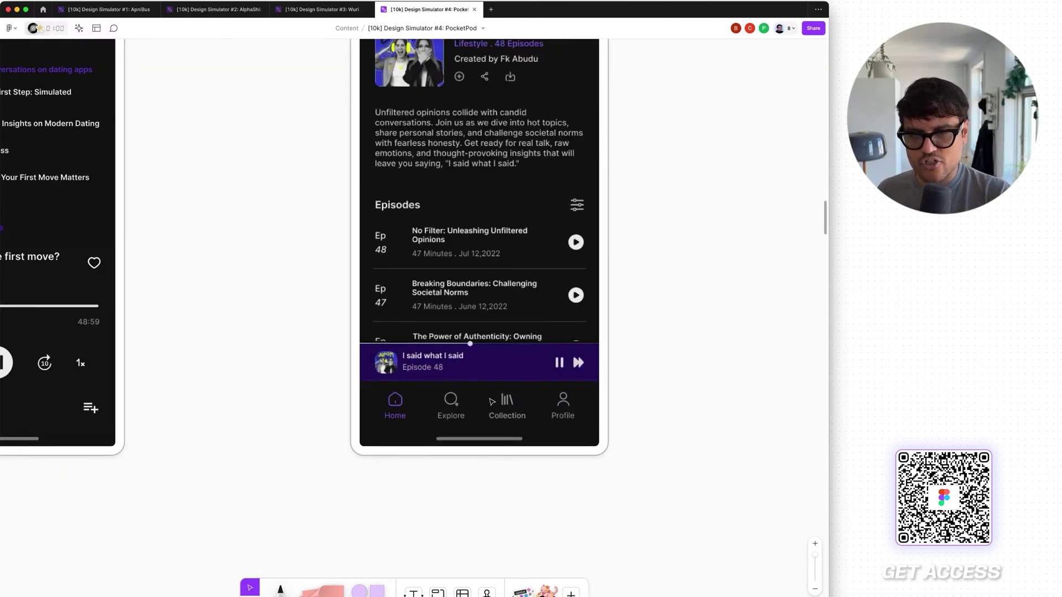
pyautogui.scroll(3, 491, 402)
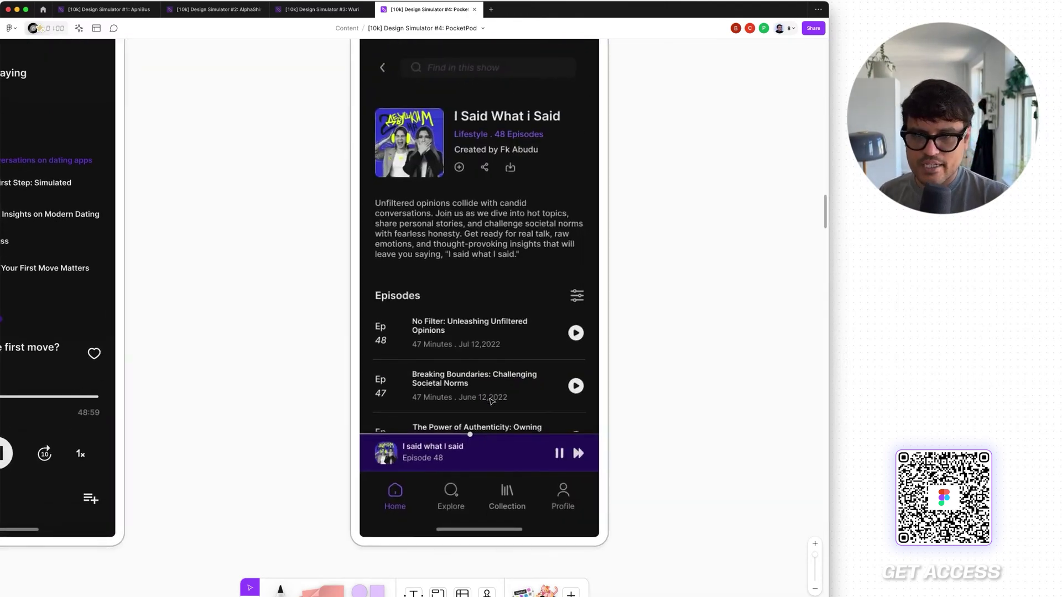
pyautogui.hscroll(-7, 491, 401)
pyautogui.hscroll(6, 491, 402)
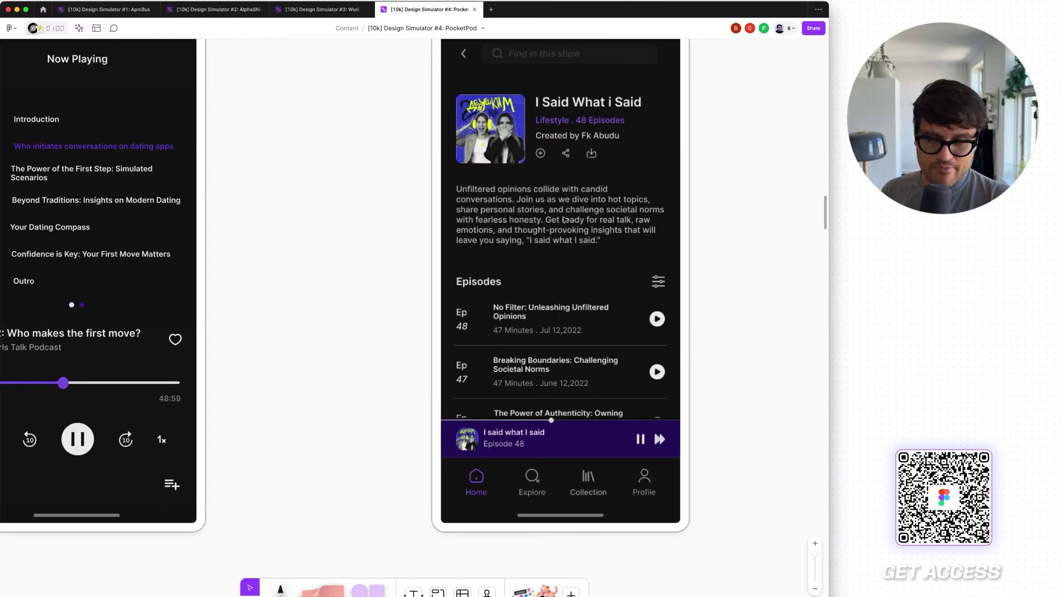
# Step: Pan down past Collection and Player and zoom in on the AI-ASSISTANT PocketPod Genie screens
pyautogui.scroll(-3, 559, 234)
pyautogui.scroll(-5, 547, 308)
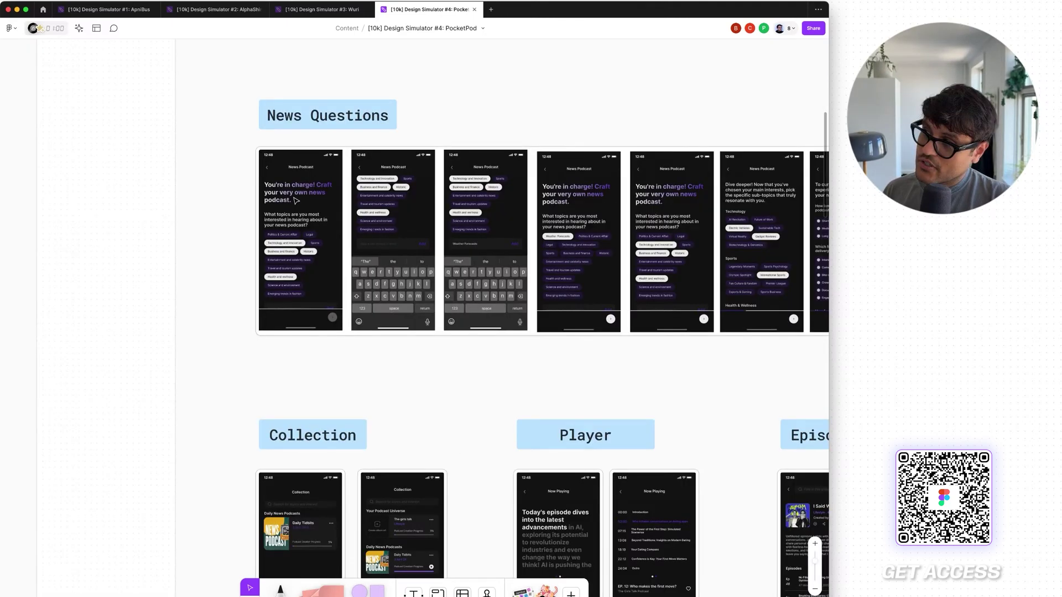
pyautogui.scroll(5, 293, 202)
pyautogui.scroll(-2, 462, 375)
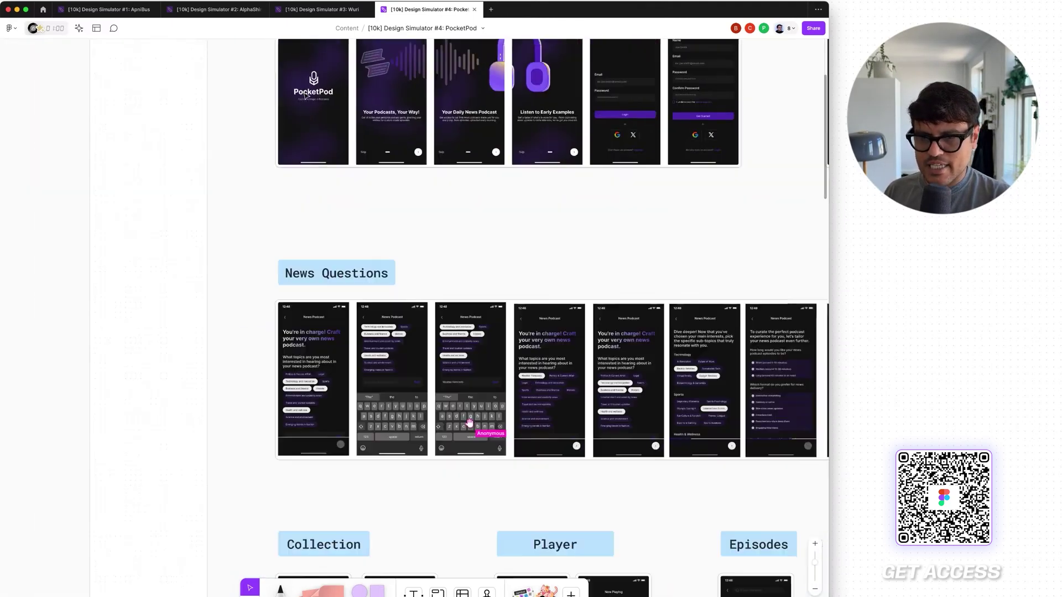
pyautogui.scroll(-5, 461, 375)
pyautogui.scroll(-2, 461, 374)
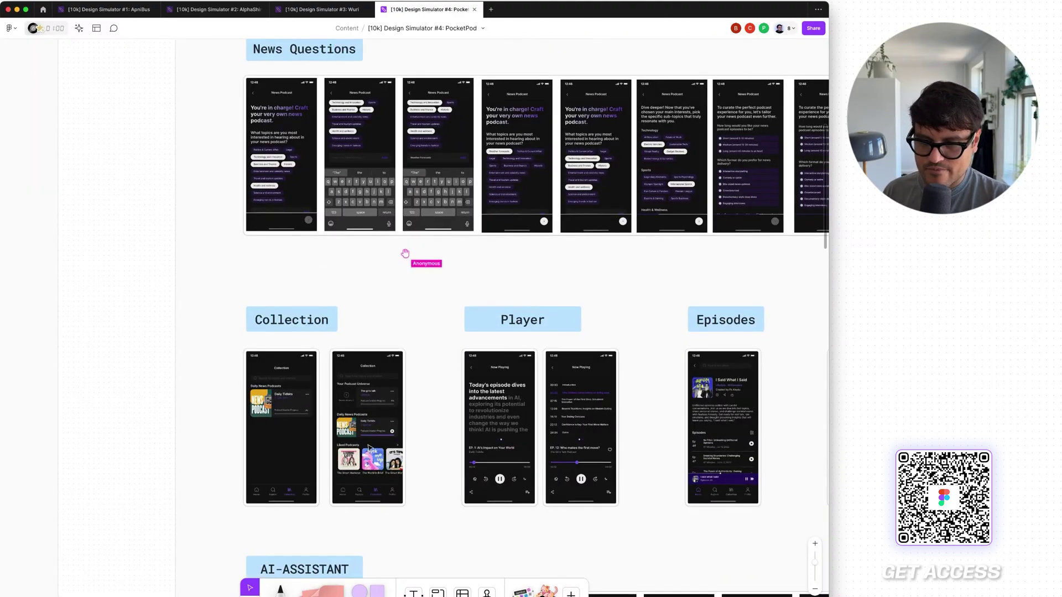
pyautogui.scroll(5, 166, 276)
pyautogui.scroll(-5, 109, 323)
pyautogui.scroll(5, 109, 322)
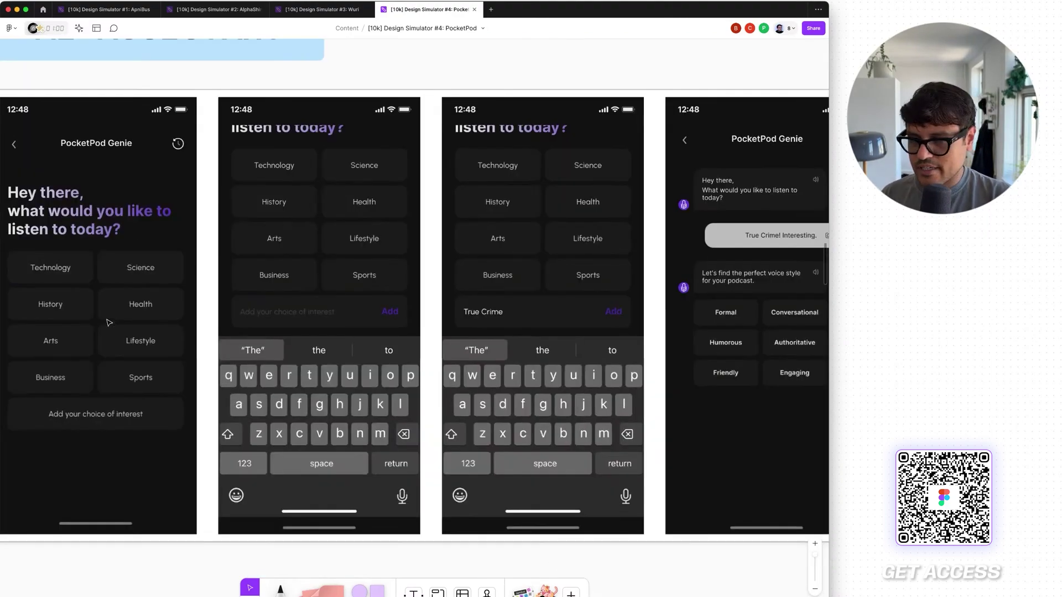
# Step: Scroll through the AI-ASSISTANT row of PocketPod Genie chat frames
pyautogui.scroll(-1, 109, 322)
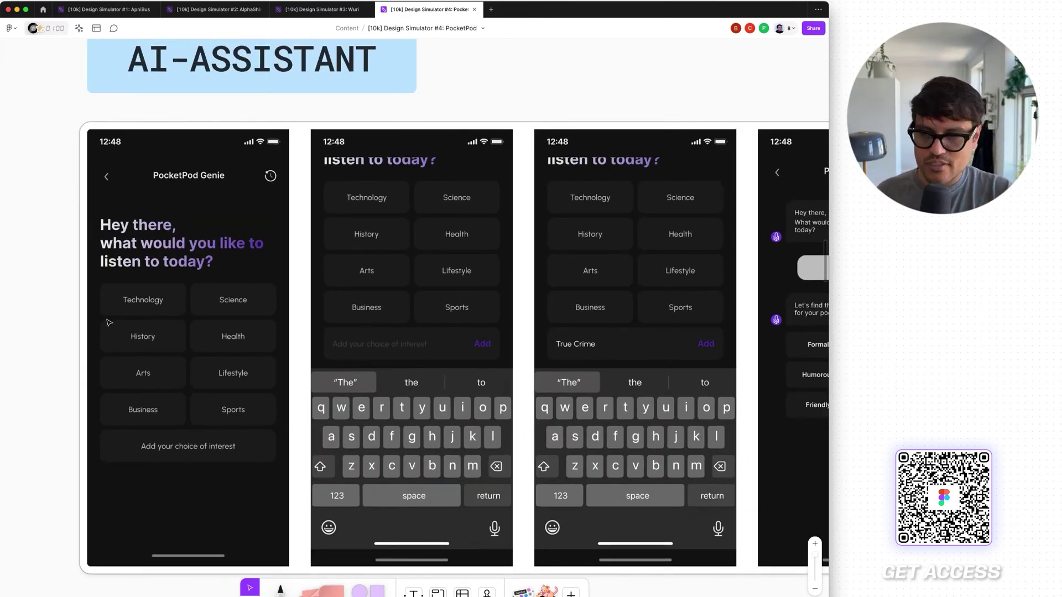
pyautogui.scroll(-3, 252, 343)
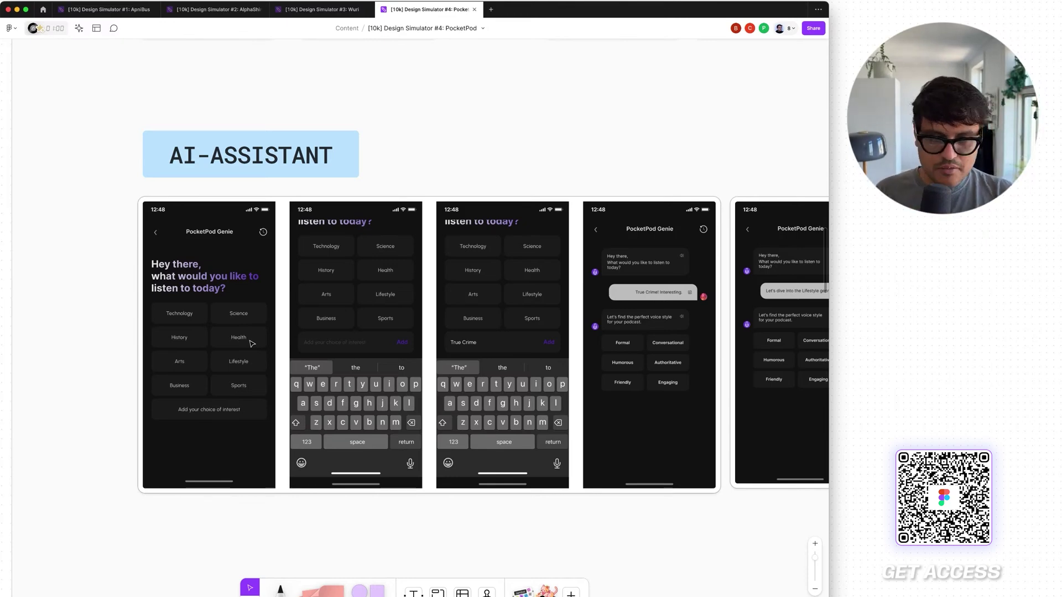
pyautogui.scroll(-5, 252, 343)
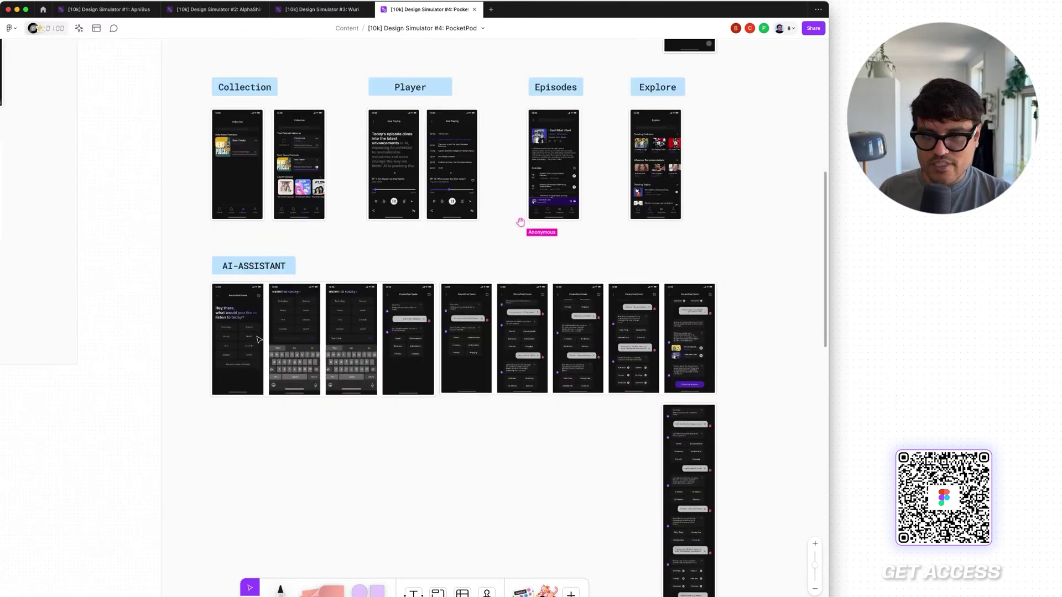
pyautogui.scroll(3, 498, 332)
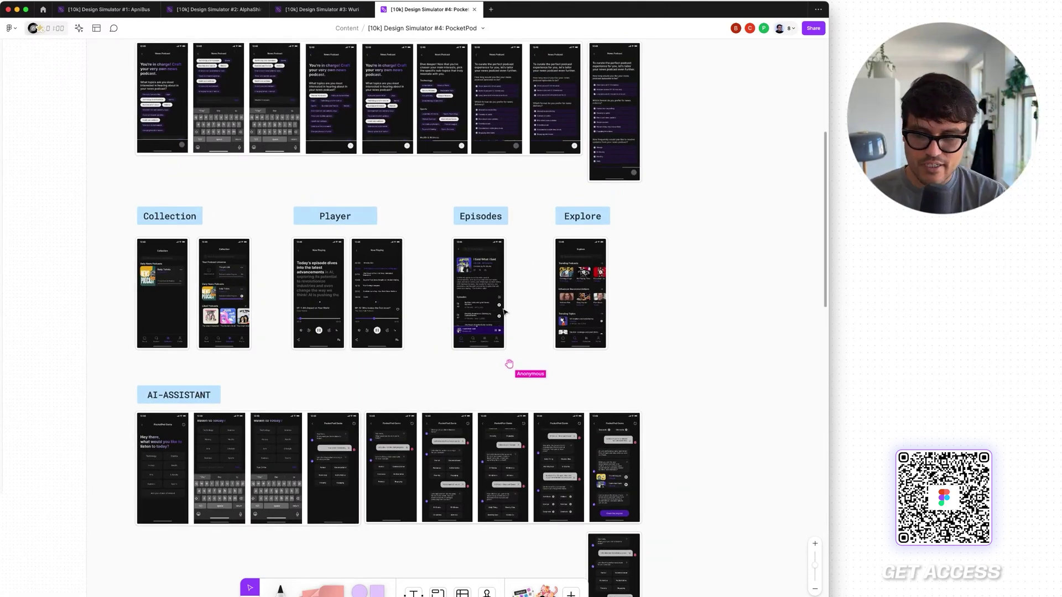
pyautogui.scroll(2, 186, 496)
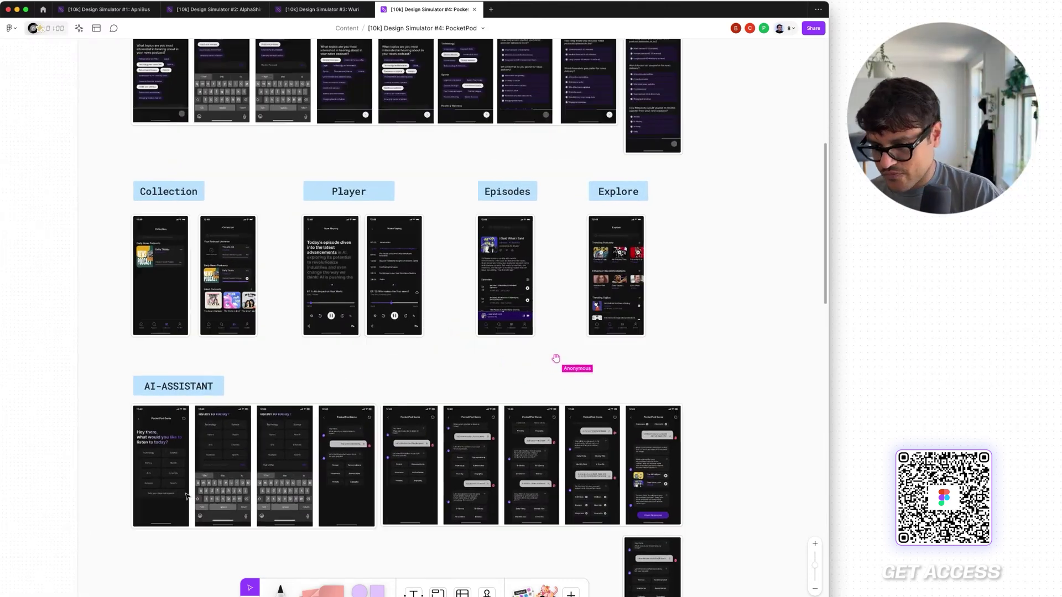
pyautogui.scroll(6, 186, 496)
pyautogui.scroll(1, 186, 496)
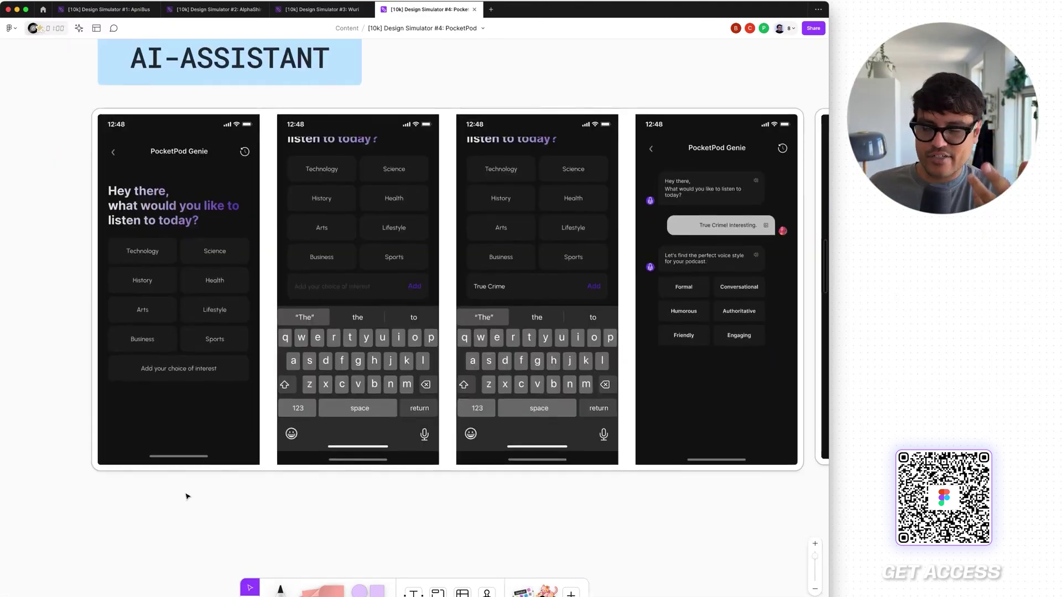
# Step: Pan right and down to the tall Genie chat covering Lifestyle genre, humor and 5–15-minute episodes
pyautogui.hscroll(5, 185, 495)
pyautogui.hscroll(11, 322, 343)
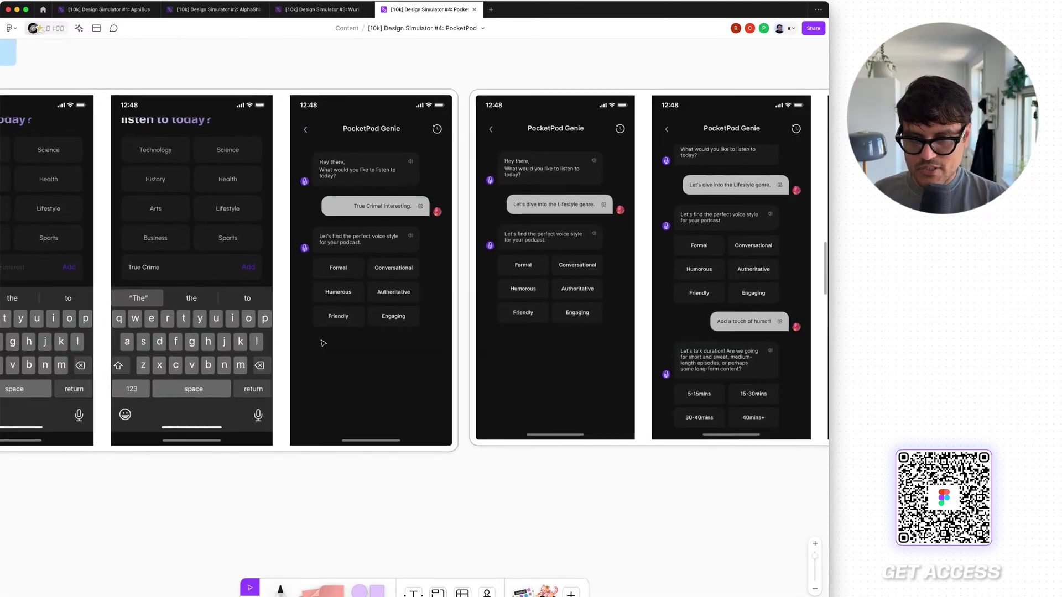
pyautogui.hscroll(1, 321, 343)
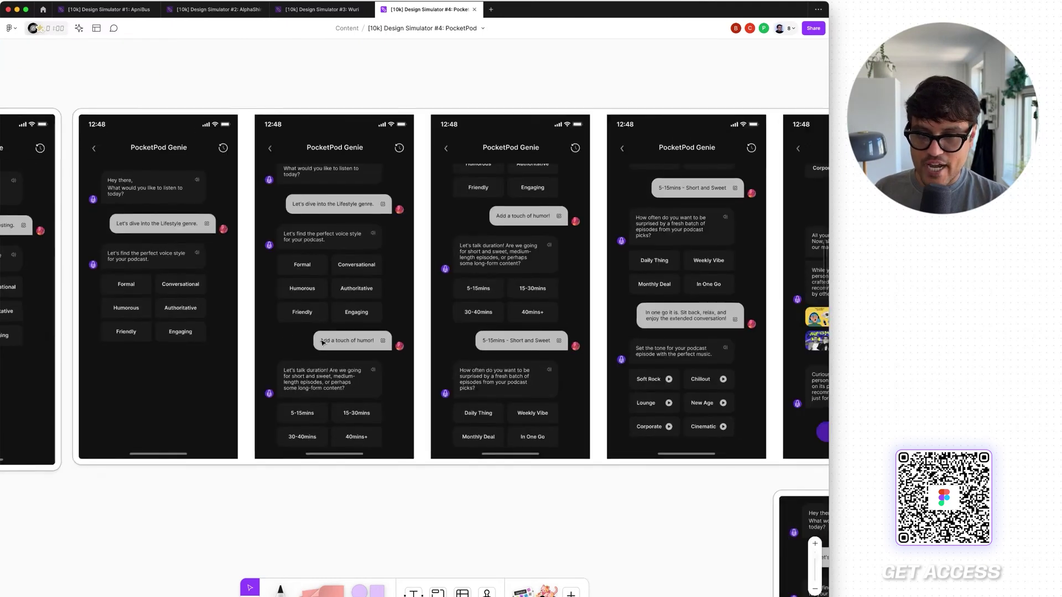
pyautogui.hscroll(10, 322, 343)
pyautogui.scroll(-6, 323, 344)
pyautogui.scroll(-4, 323, 343)
pyautogui.hscroll(1, 323, 343)
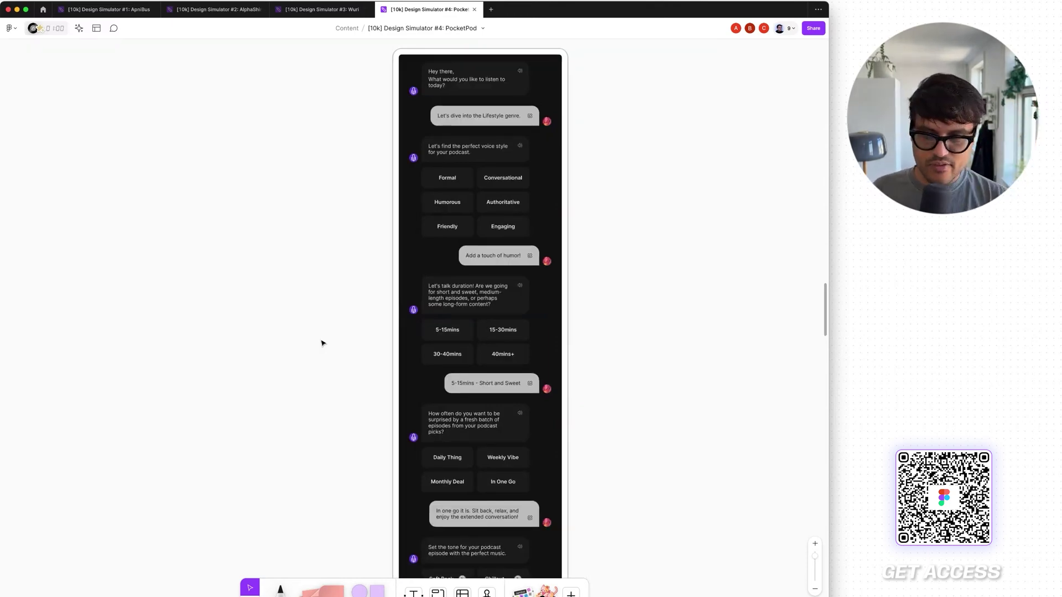
# Step: Scroll the tall chat frame, then zoom out to show Project 1 - Aeishwarya and Project 2 - Simran
pyautogui.scroll(-3, 323, 343)
pyautogui.hscroll(1, 323, 343)
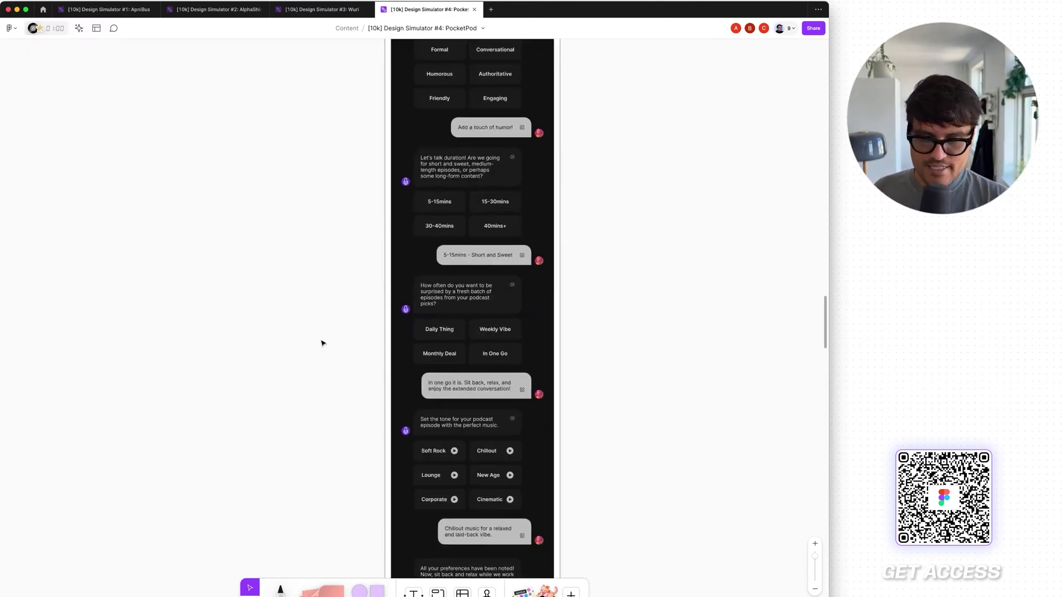
pyautogui.scroll(-3, 323, 343)
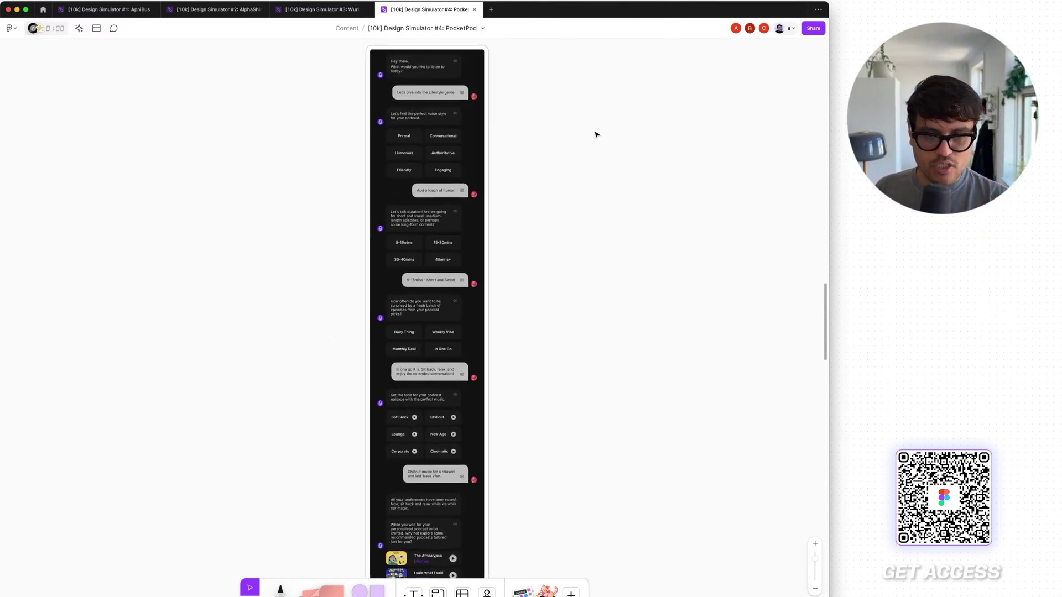
pyautogui.scroll(5, 596, 134)
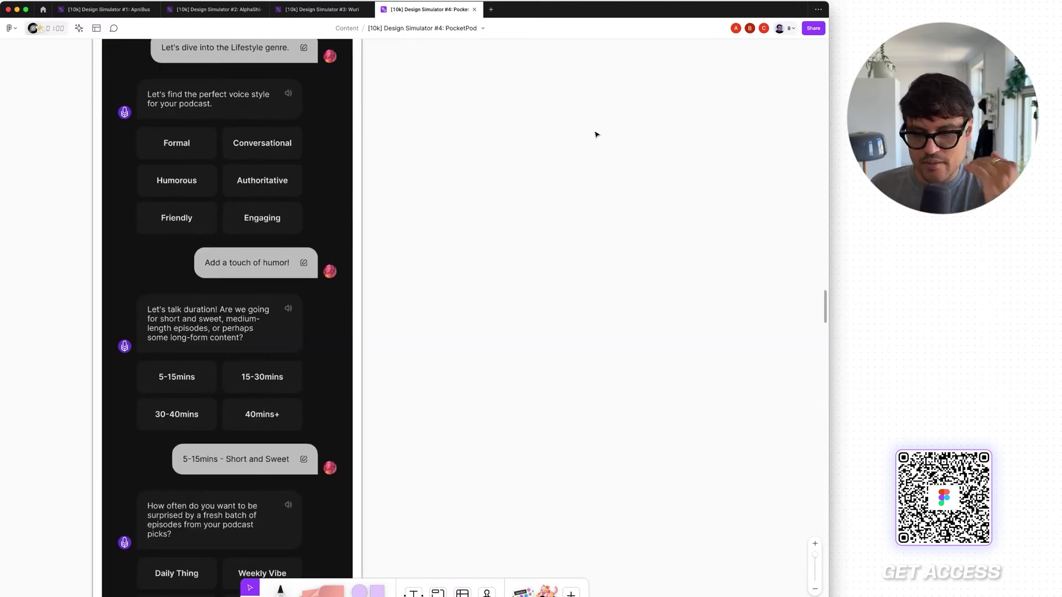
pyautogui.scroll(-5, 595, 134)
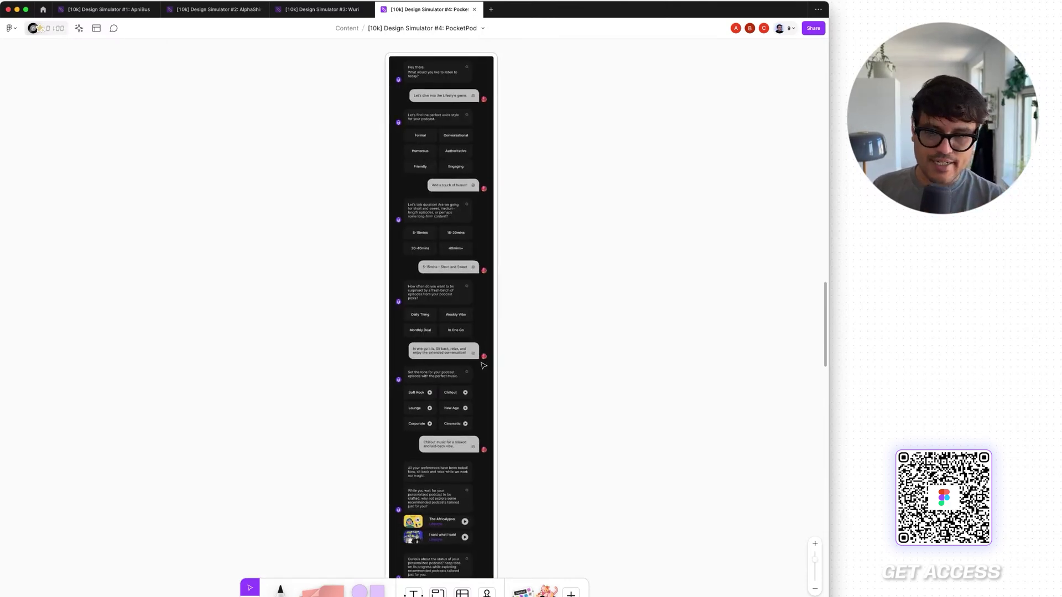
pyautogui.scroll(-5, 484, 365)
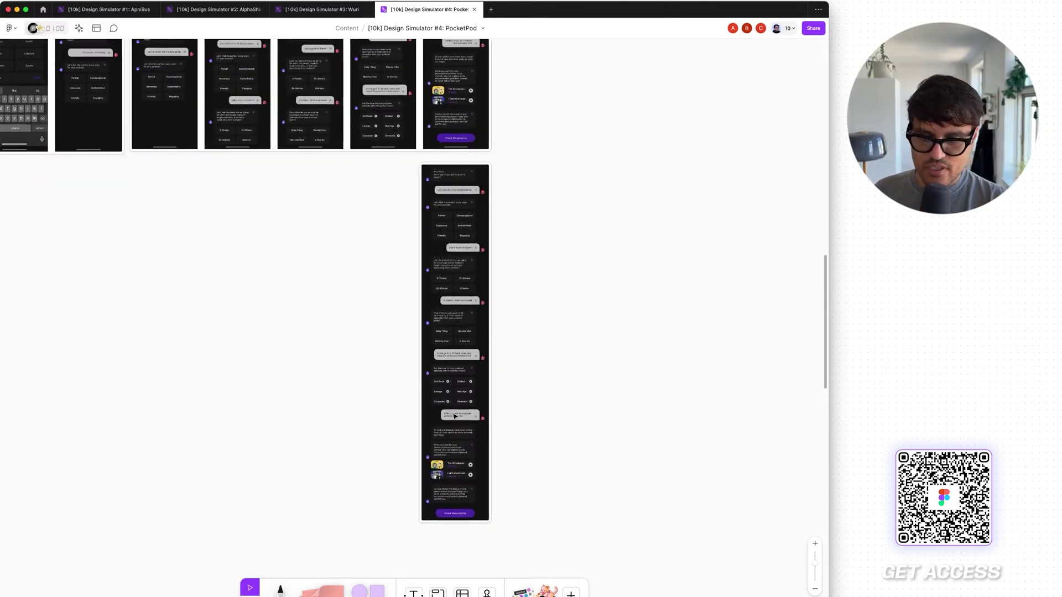
pyautogui.scroll(10, 455, 491)
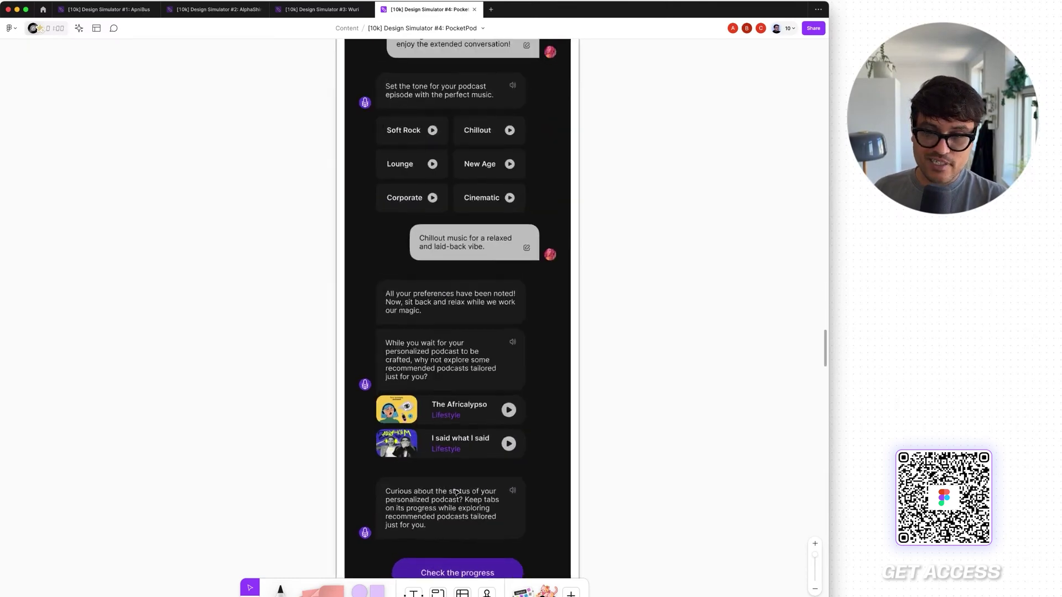
pyautogui.scroll(1, 454, 491)
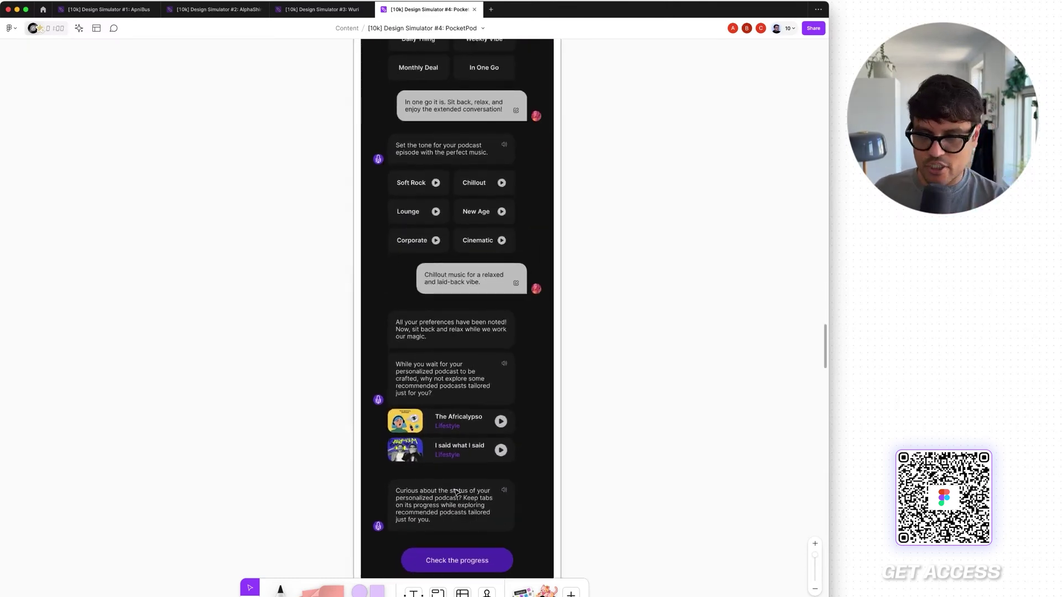
pyautogui.scroll(-10, 454, 491)
pyautogui.scroll(-10, 454, 491)
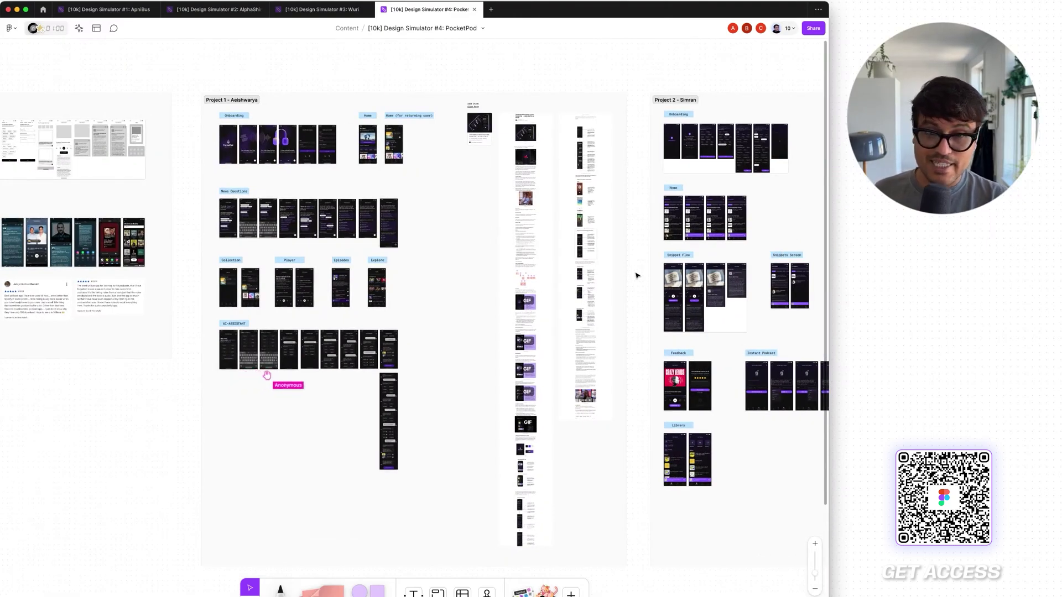
# Step: Zoom into Simran's Onboarding screens: splash, tailored-podcasts sign-in and category picker, then the Home frames
pyautogui.hscroll(5, 636, 275)
pyautogui.scroll(5, 673, 164)
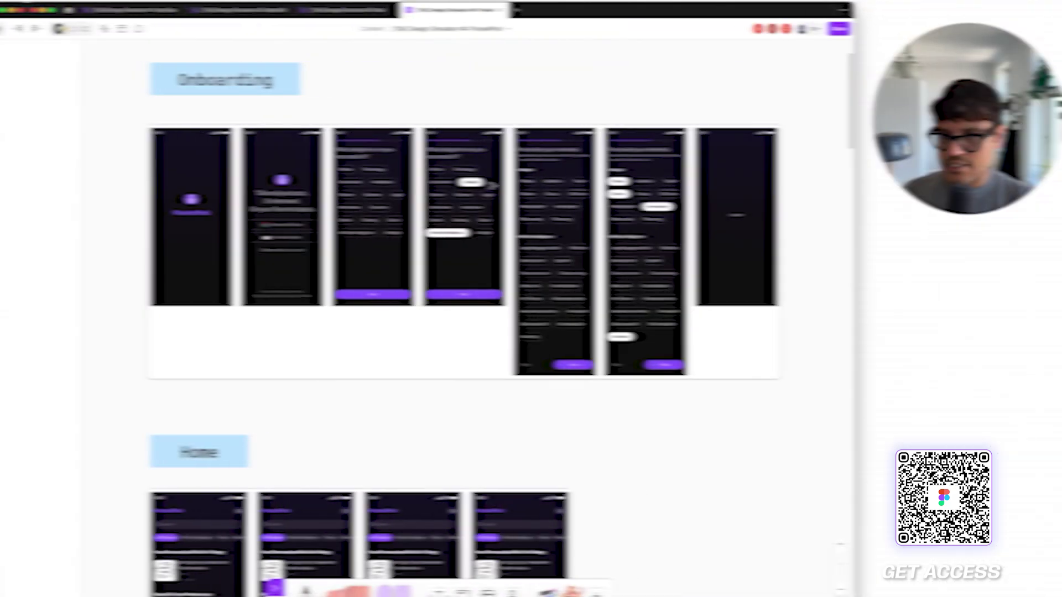
pyautogui.scroll(-2, 466, 185)
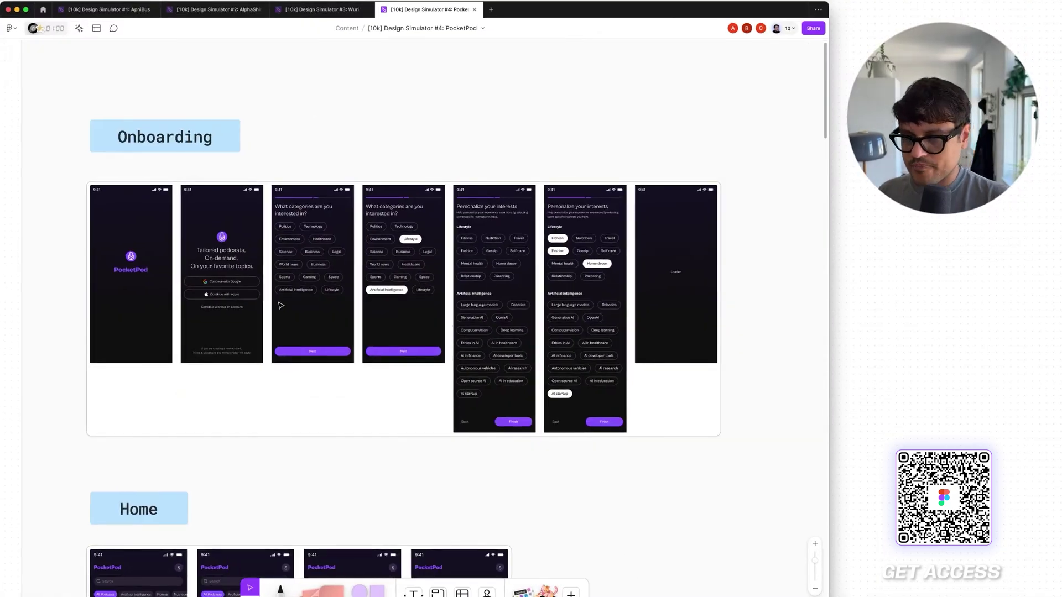
pyautogui.scroll(3, 281, 306)
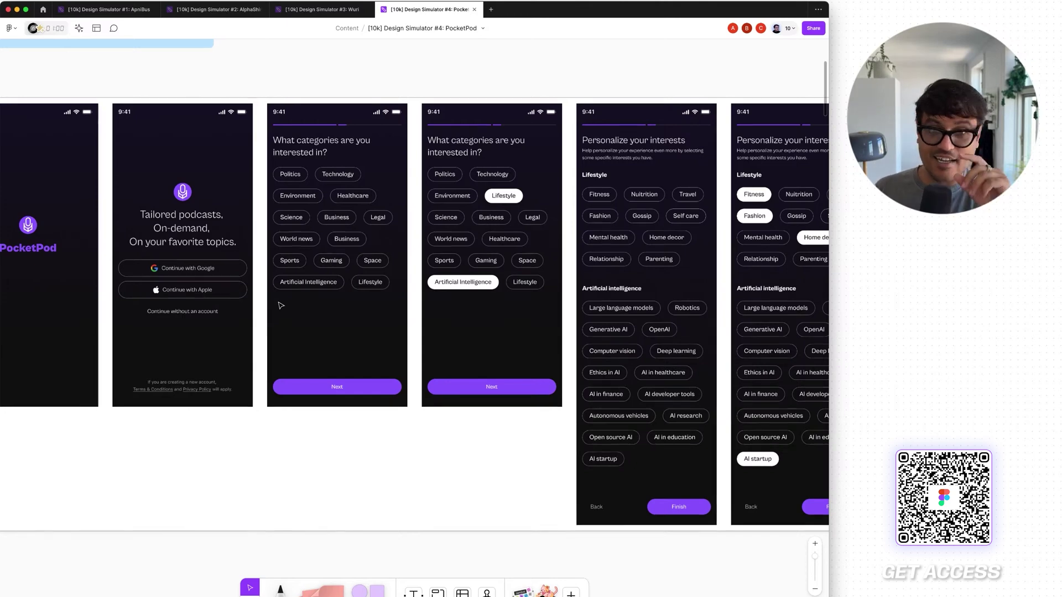
pyautogui.hscroll(-4, 281, 306)
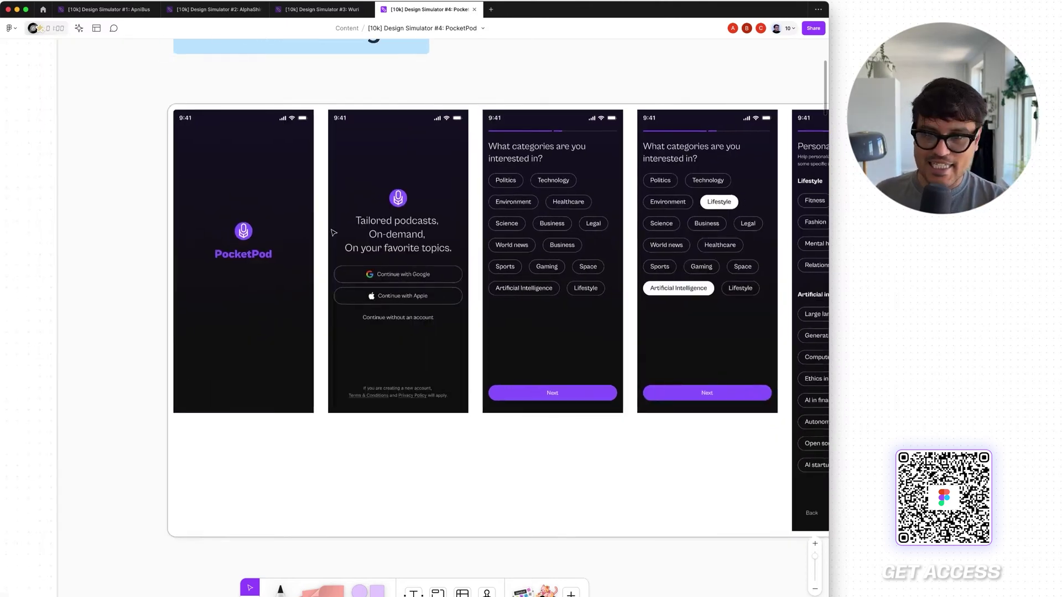
pyautogui.scroll(5, 420, 247)
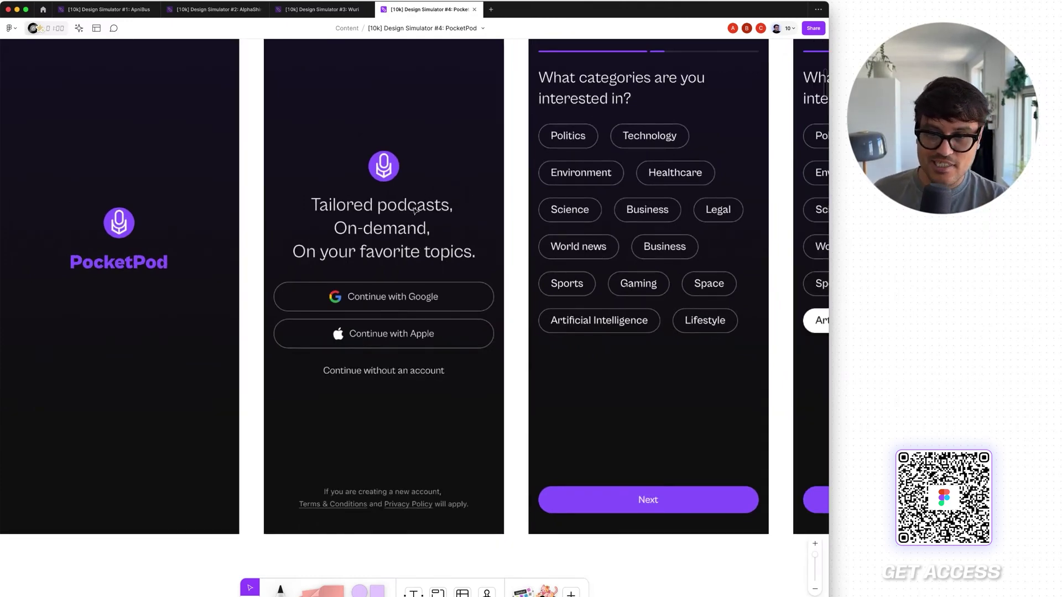
pyautogui.scroll(-3, 414, 210)
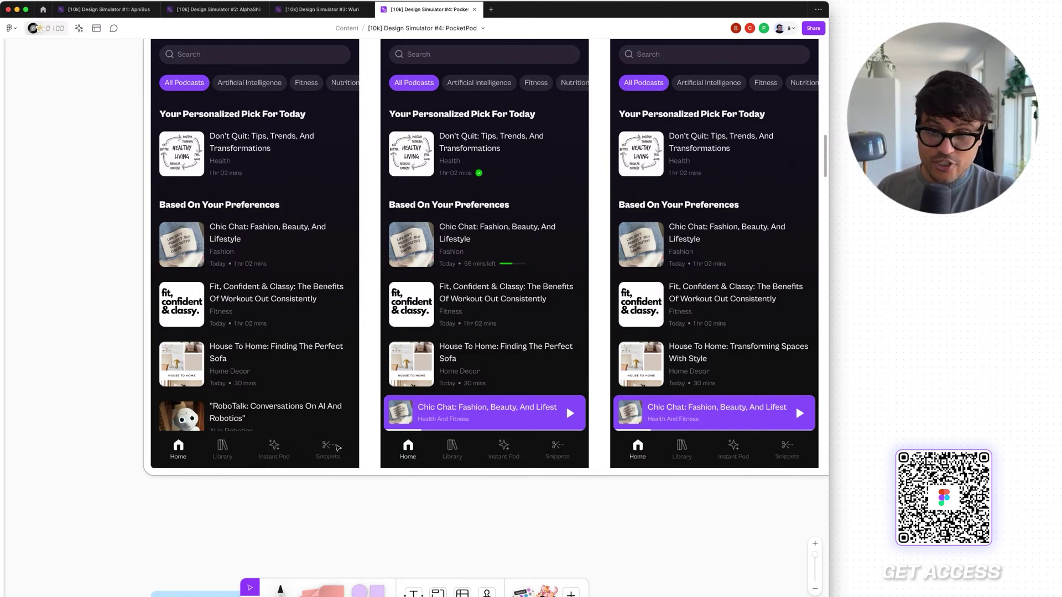
# Step: Zoom in on the Snippets Screen phones showing Now Playing with Create Snippet, then the Feedback frames
pyautogui.scroll(-5, 285, 462)
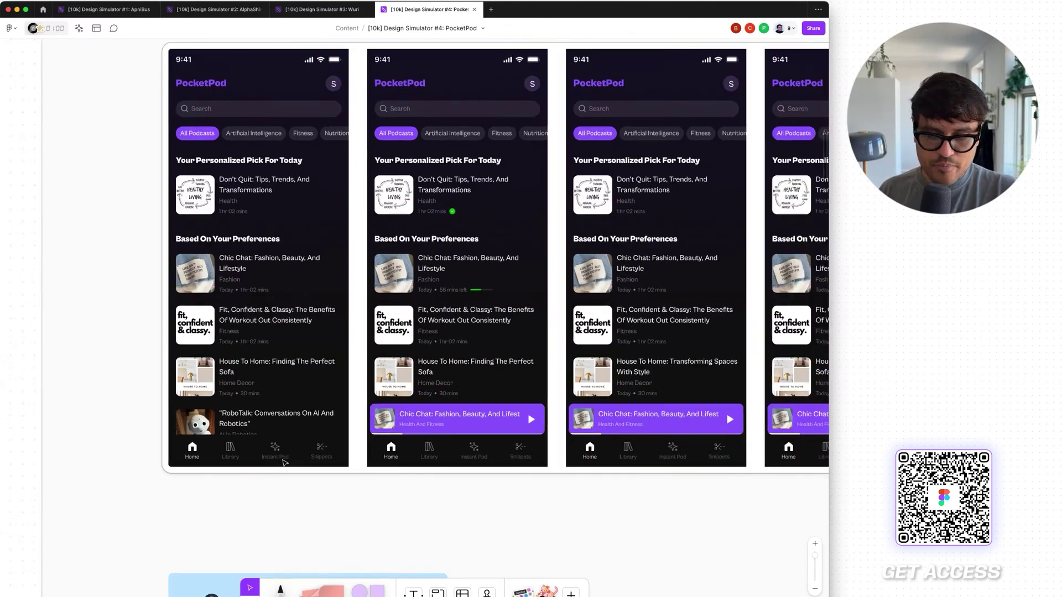
pyautogui.scroll(-2, 284, 463)
pyautogui.scroll(5, 284, 462)
pyautogui.scroll(-5, 512, 395)
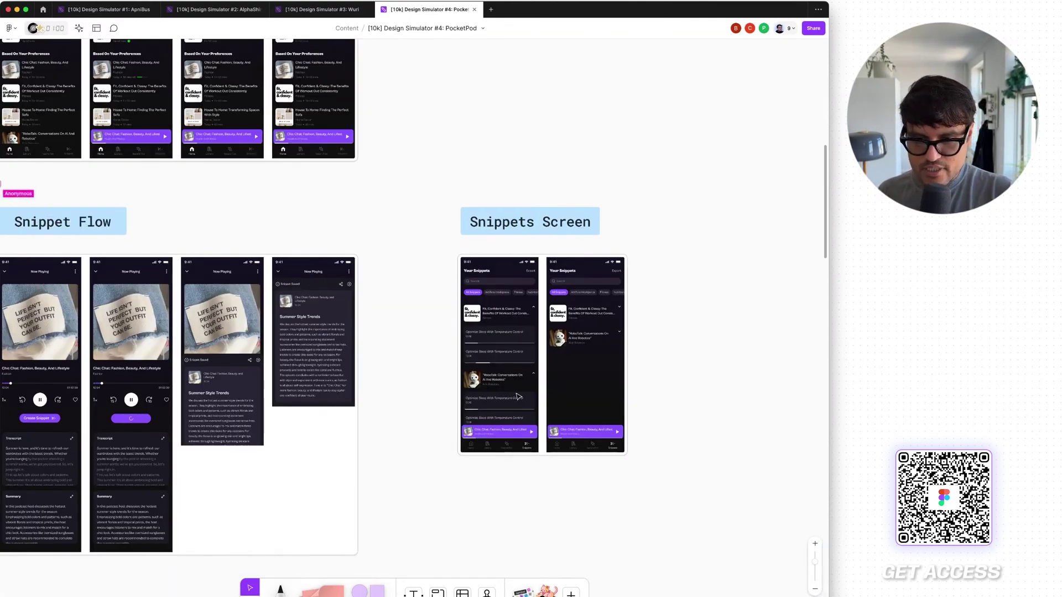
pyautogui.scroll(5, 512, 395)
pyautogui.scroll(-2, 518, 396)
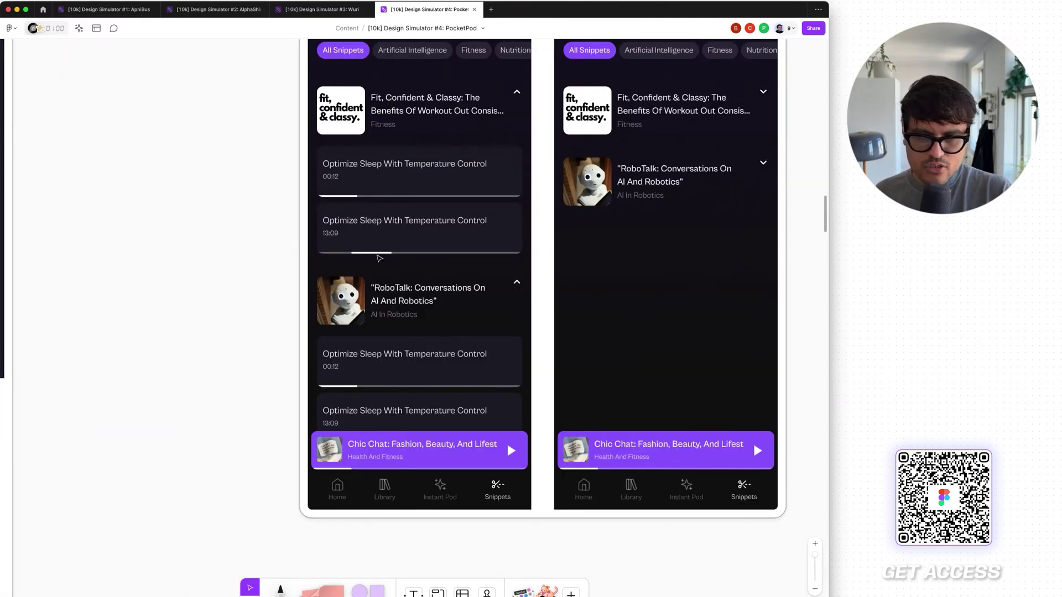
pyautogui.scroll(5, 330, 229)
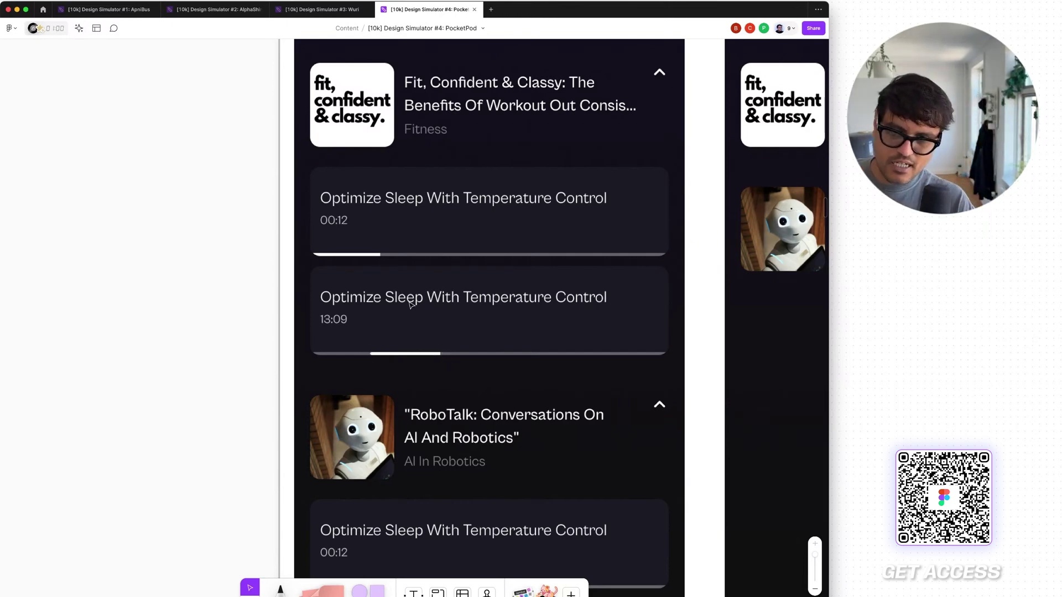
pyautogui.scroll(-3, 410, 304)
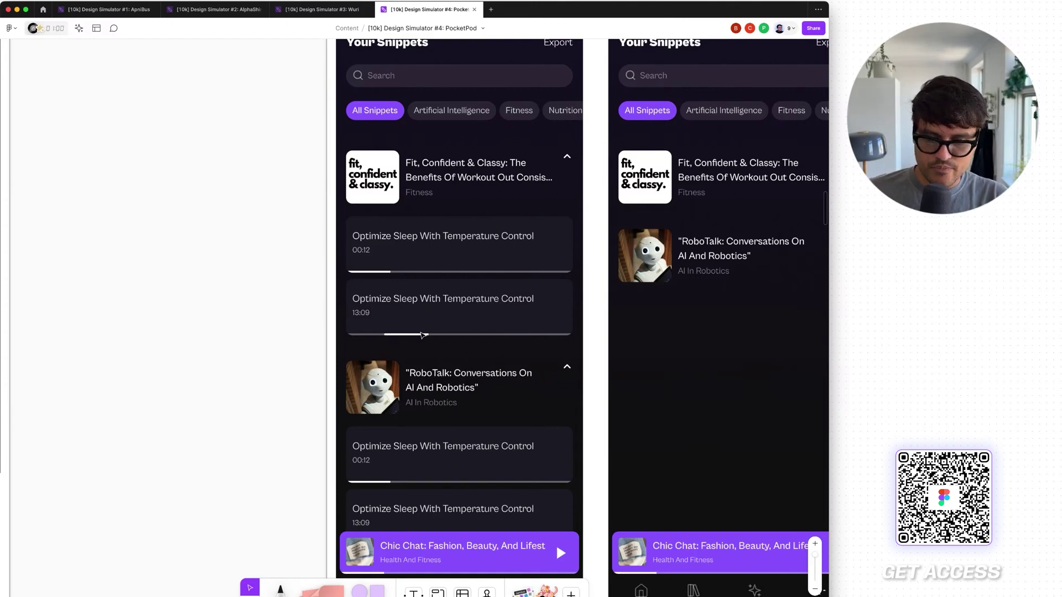
pyautogui.scroll(-3, 420, 335)
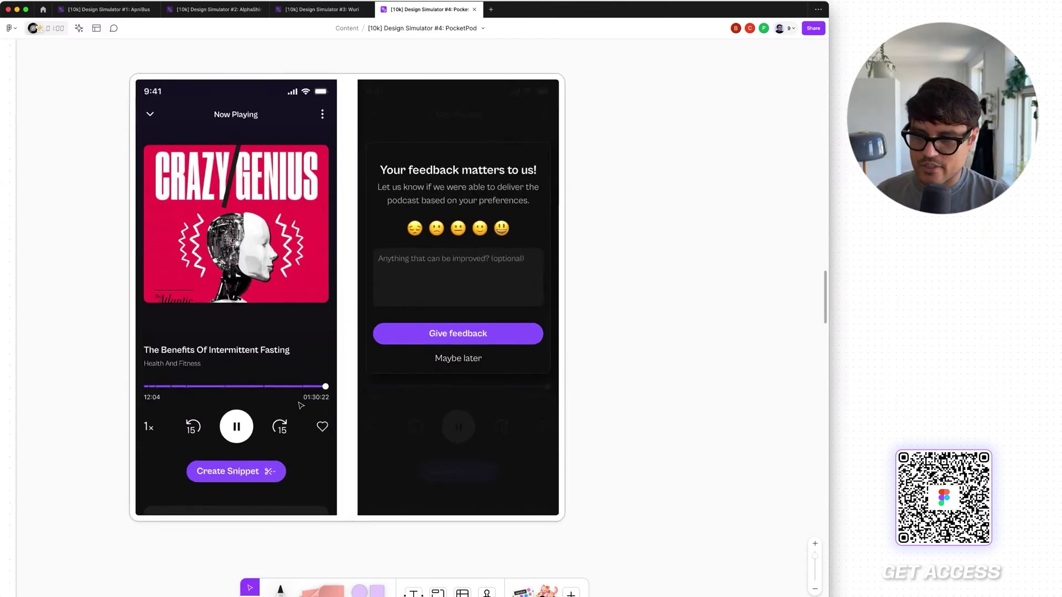
pyautogui.scroll(-5, 300, 405)
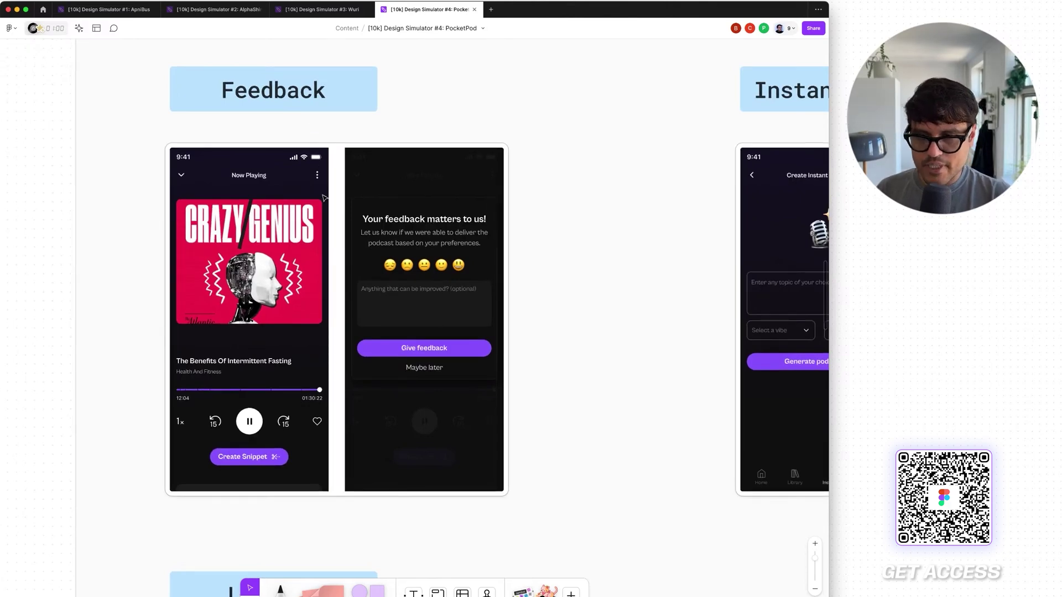
pyautogui.scroll(3, 318, 168)
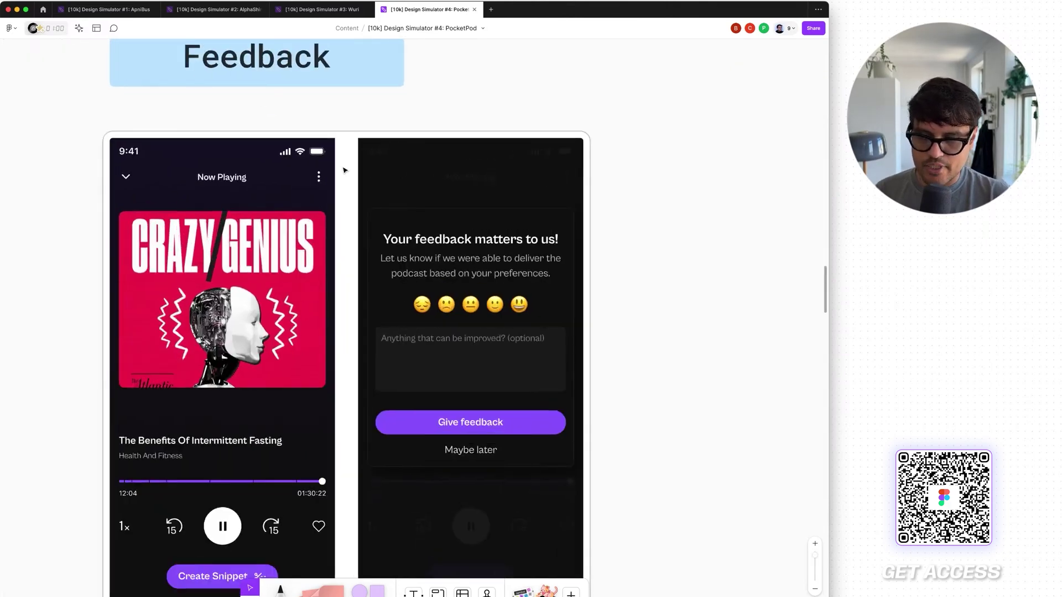
pyautogui.scroll(-1, 327, 188)
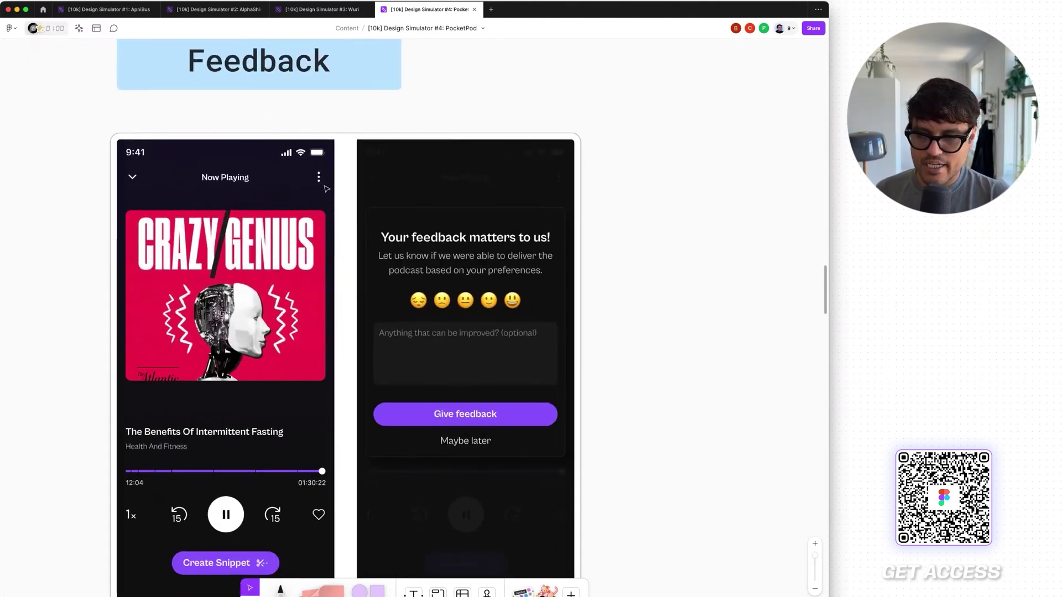
pyautogui.scroll(-2, 327, 188)
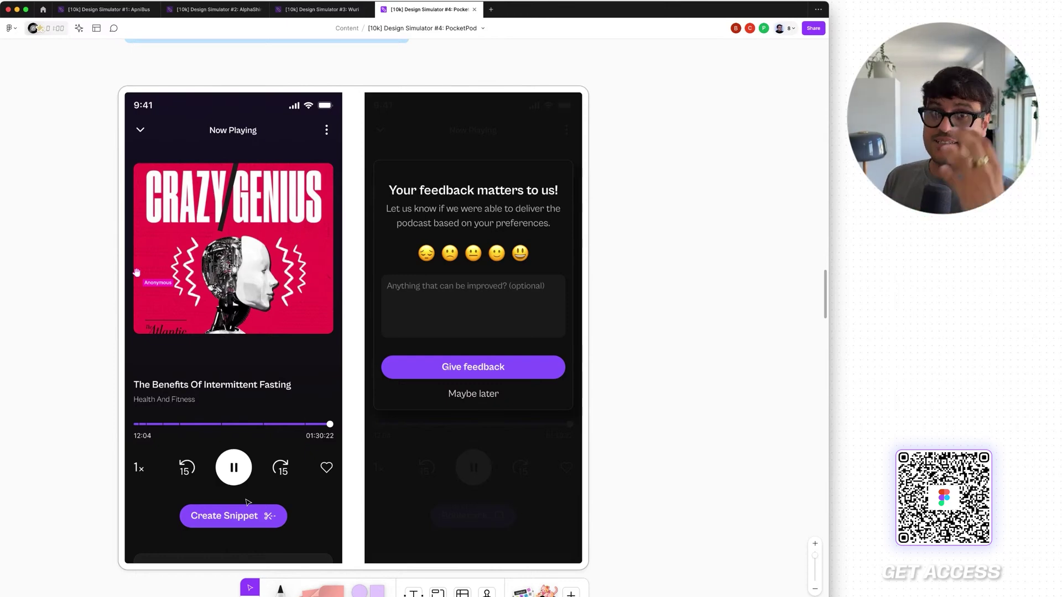
# Step: Zoom out from Instant Podcast to see the Collection, Player, Episodes, Explore and AI-ASSISTANT rows
pyautogui.scroll(-5, 247, 502)
pyautogui.hscroll(5, 535, 502)
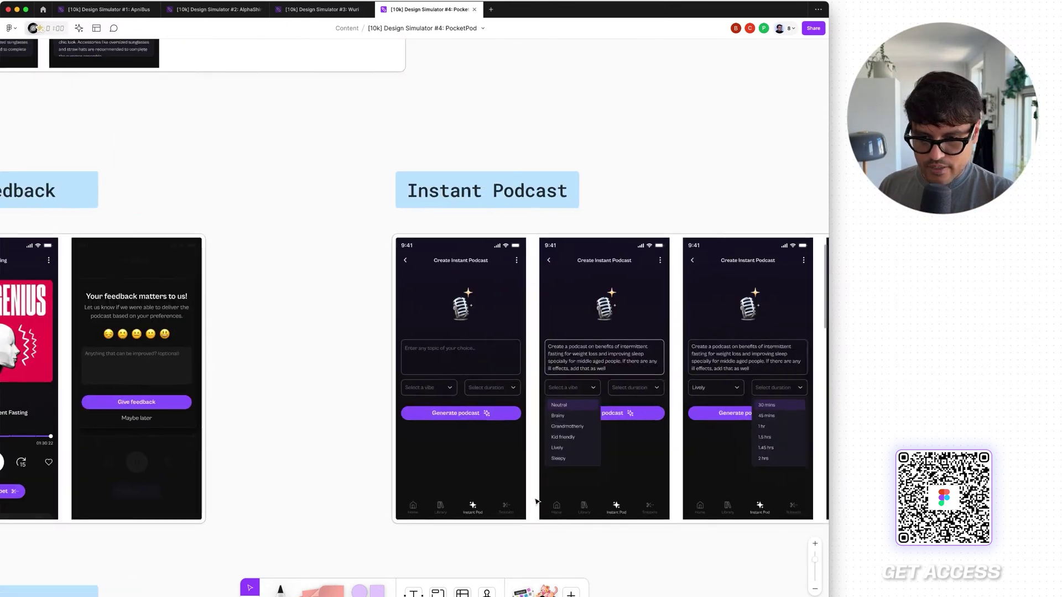
pyautogui.scroll(10, 535, 502)
pyautogui.scroll(-5, 535, 502)
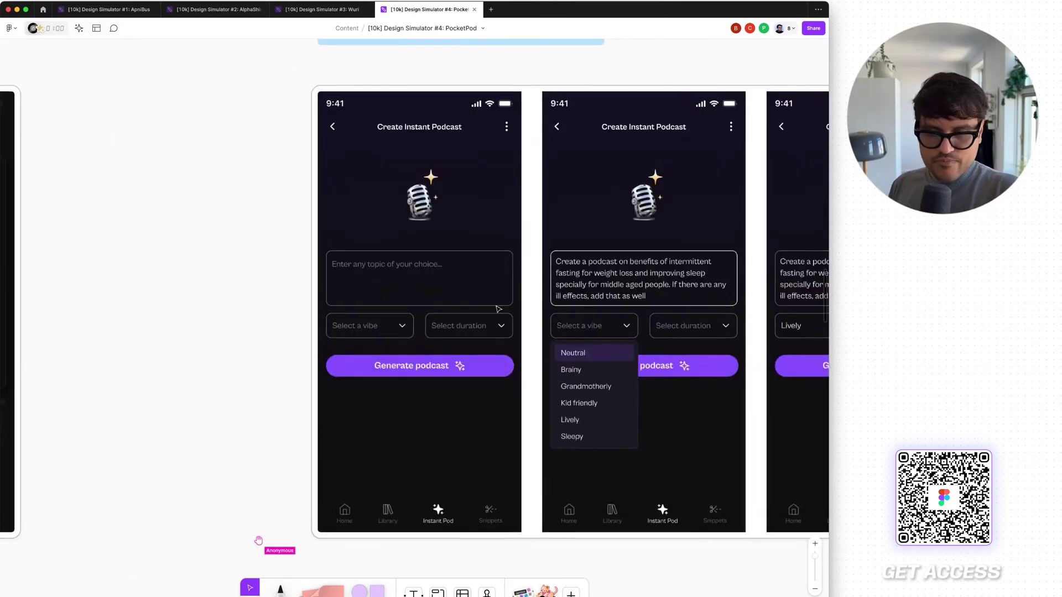
pyautogui.hscroll(5, 498, 308)
pyautogui.scroll(3, 498, 308)
pyautogui.scroll(-1, 498, 308)
pyautogui.hscroll(2, 498, 308)
pyautogui.scroll(1, 498, 308)
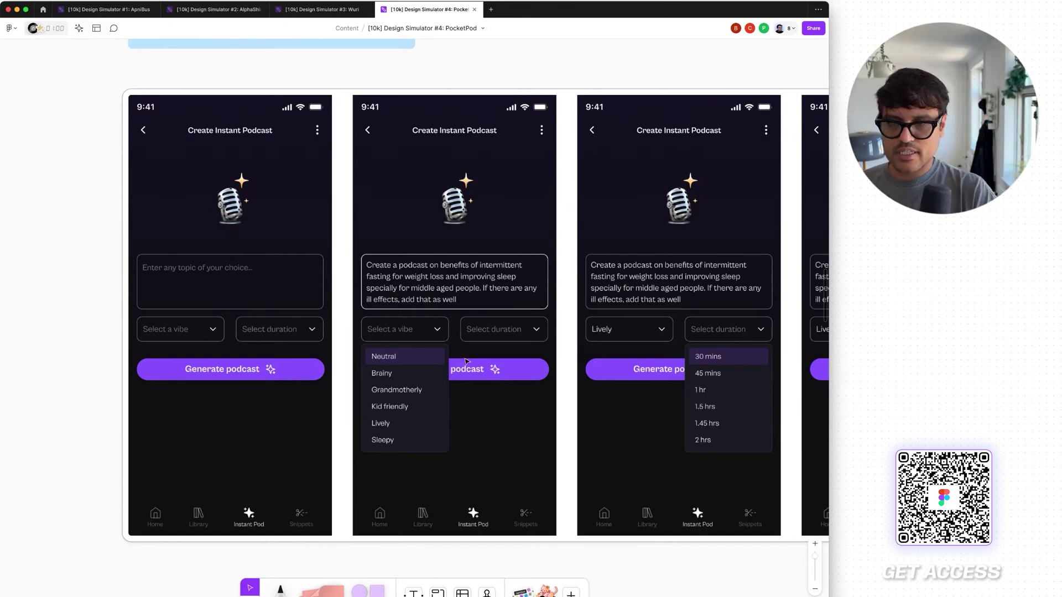
pyautogui.scroll(-5, 466, 361)
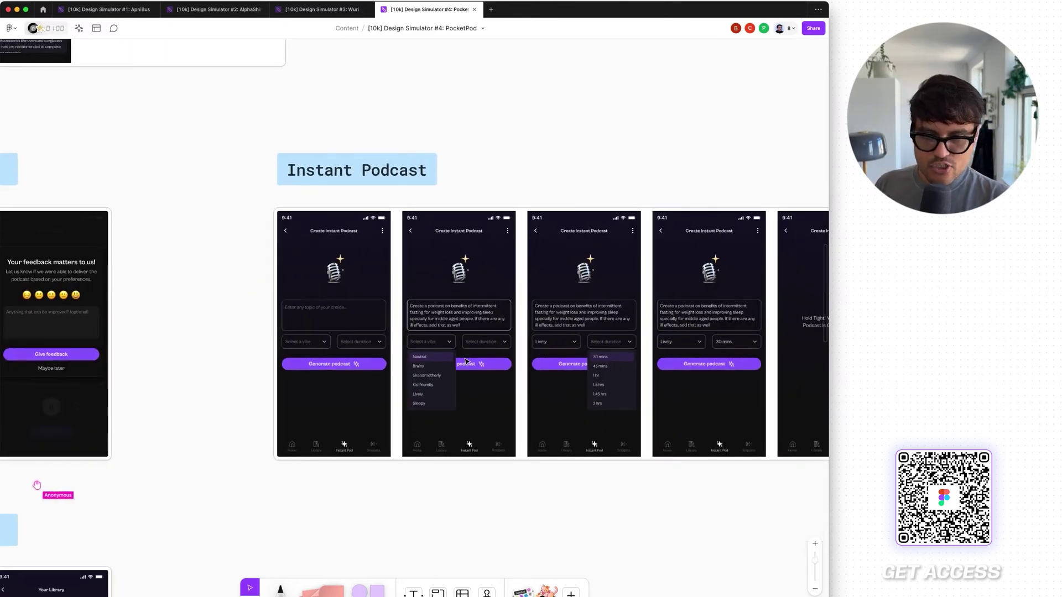
pyautogui.scroll(-5, 466, 362)
pyautogui.hscroll(-5, 466, 361)
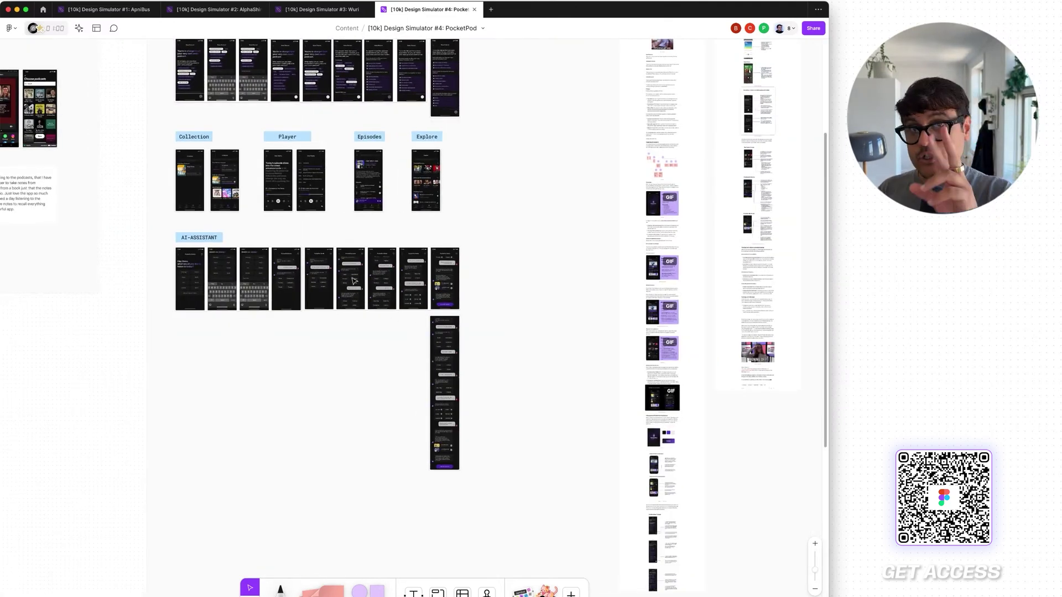
# Step: Zoom to the PocketPod Genie chat frames with Shift+2, scan across them, and pull back to the row
pyautogui.hotkey('shift', '2')
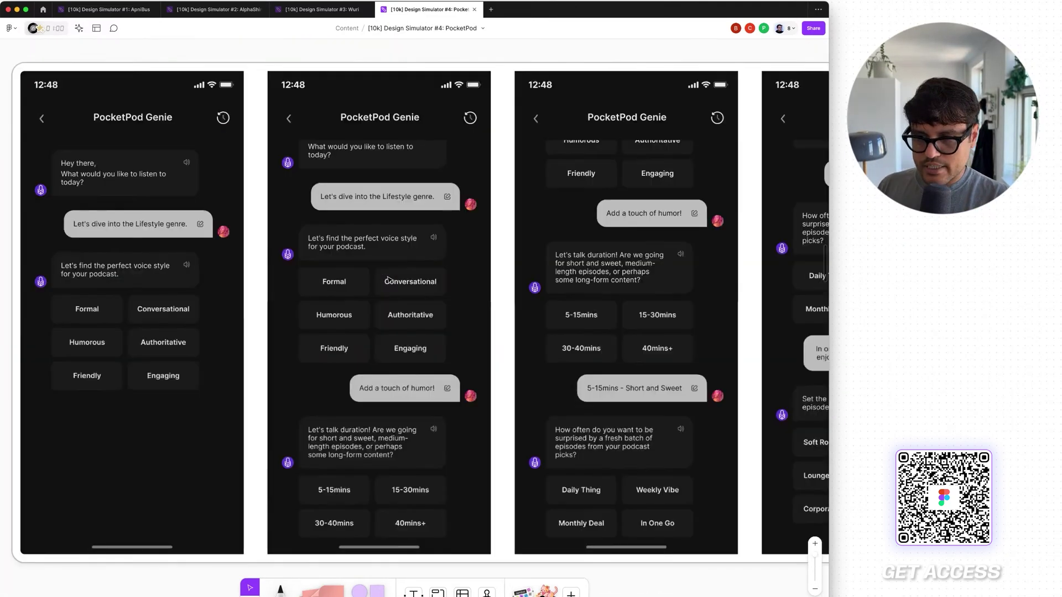
pyautogui.hscroll(-3, 388, 279)
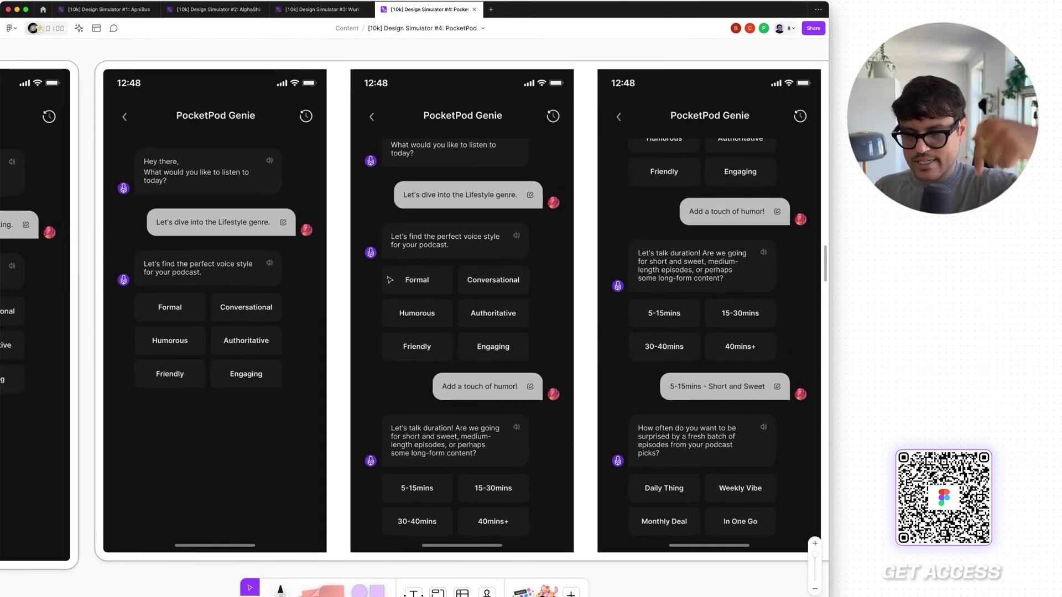
pyautogui.hscroll(-5, 390, 280)
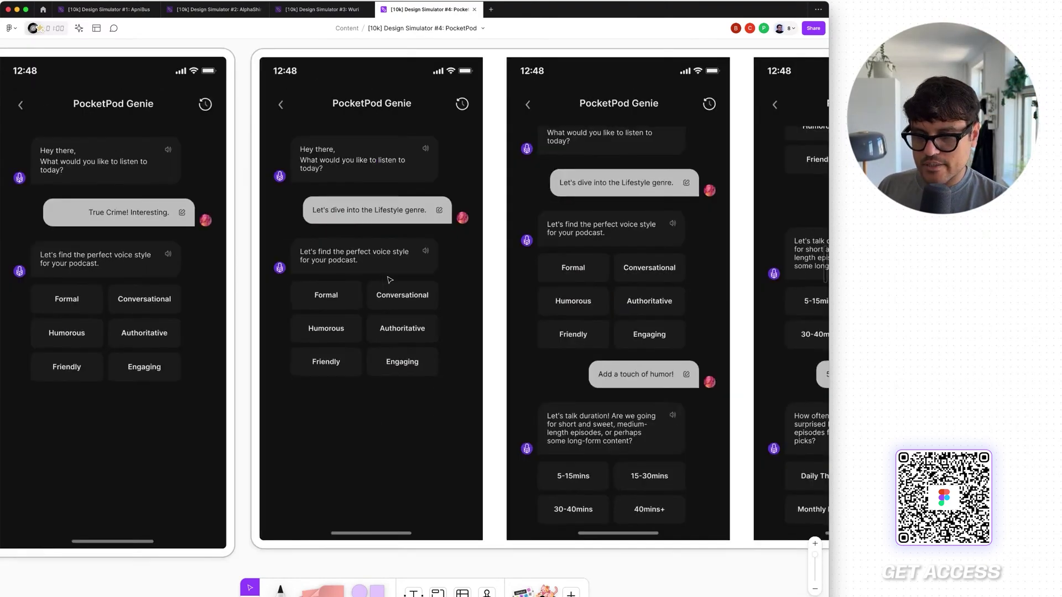
pyautogui.hscroll(-1, 389, 280)
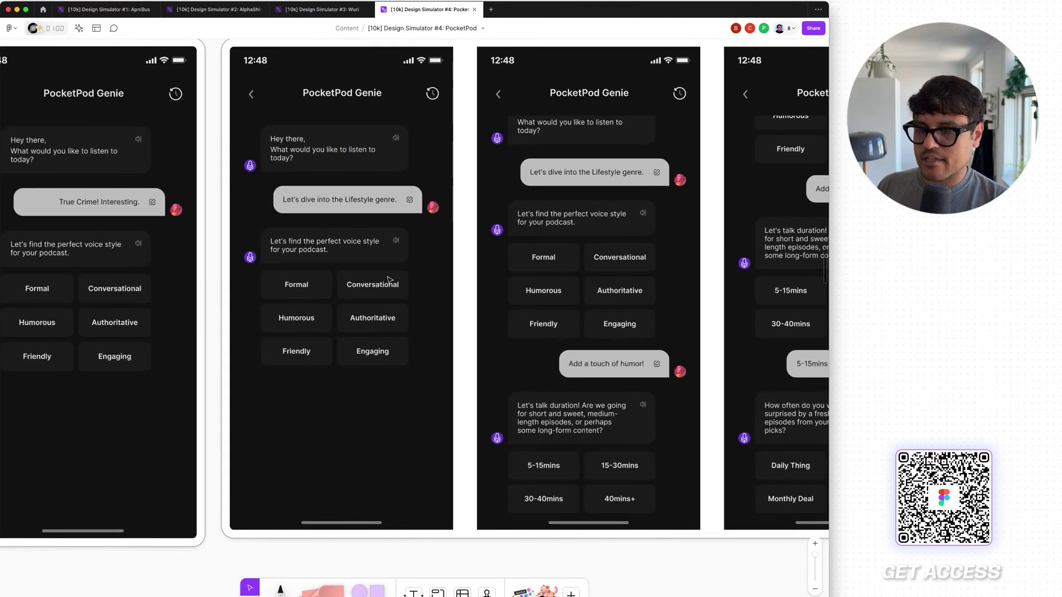
pyautogui.hscroll(3, 389, 280)
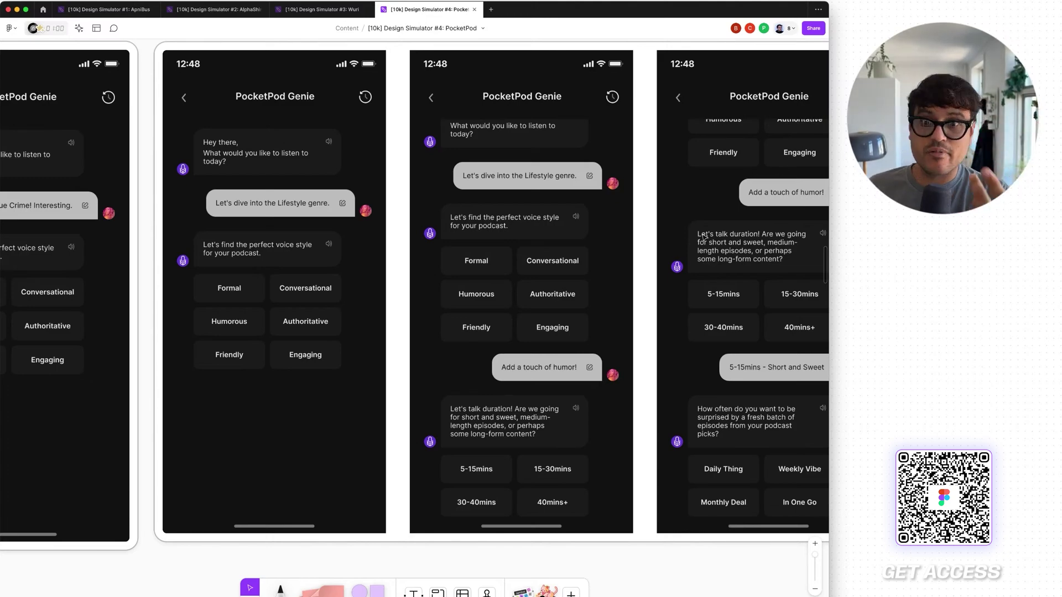
pyautogui.scroll(-5, 703, 236)
pyautogui.hscroll(-5, 601, 258)
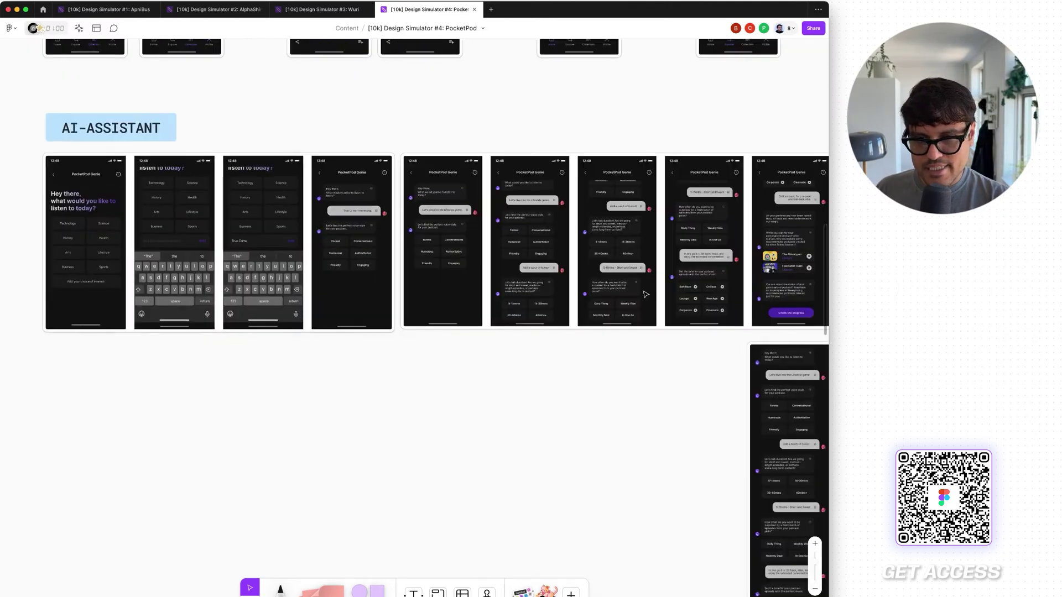
# Step: View the Instant Podcast row, then open the Apple Intelligence - Review board from the file browser
pyautogui.scroll(-10, 601, 258)
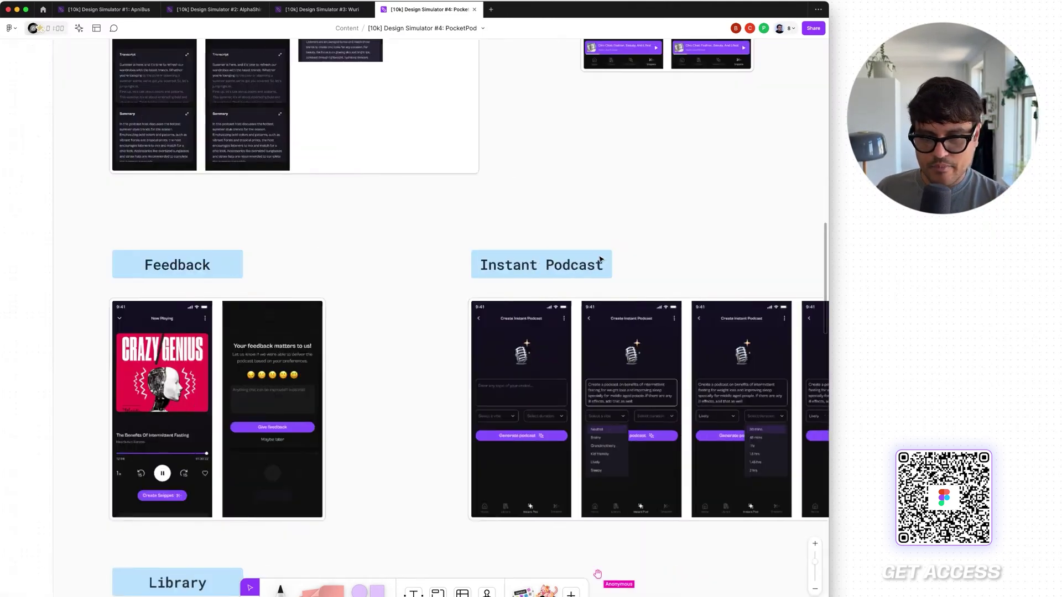
pyautogui.scroll(3, 599, 260)
pyautogui.hscroll(3, 600, 260)
pyautogui.scroll(3, 532, 455)
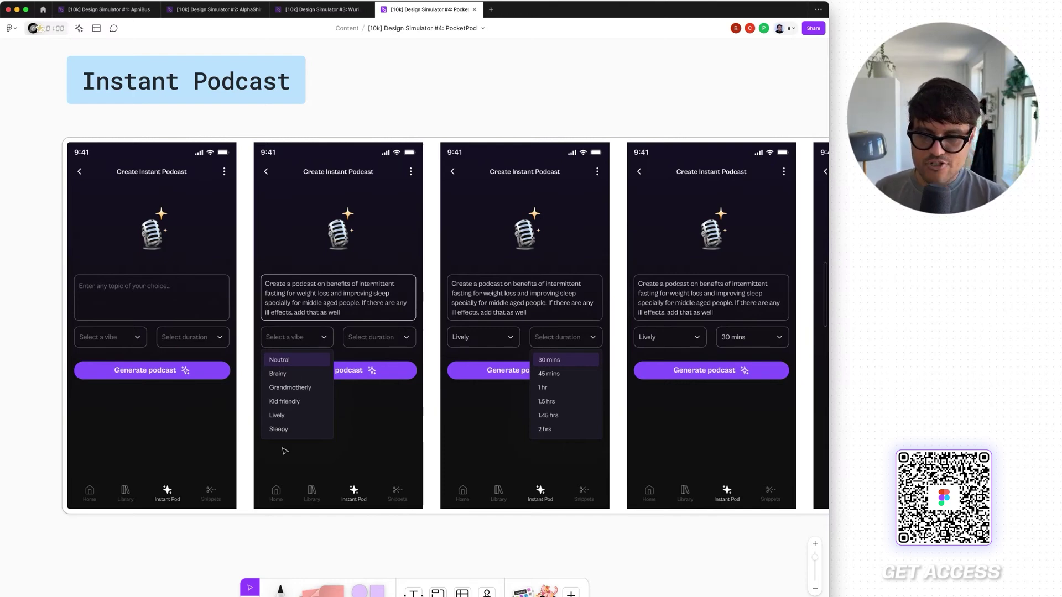
pyautogui.click(46, 12)
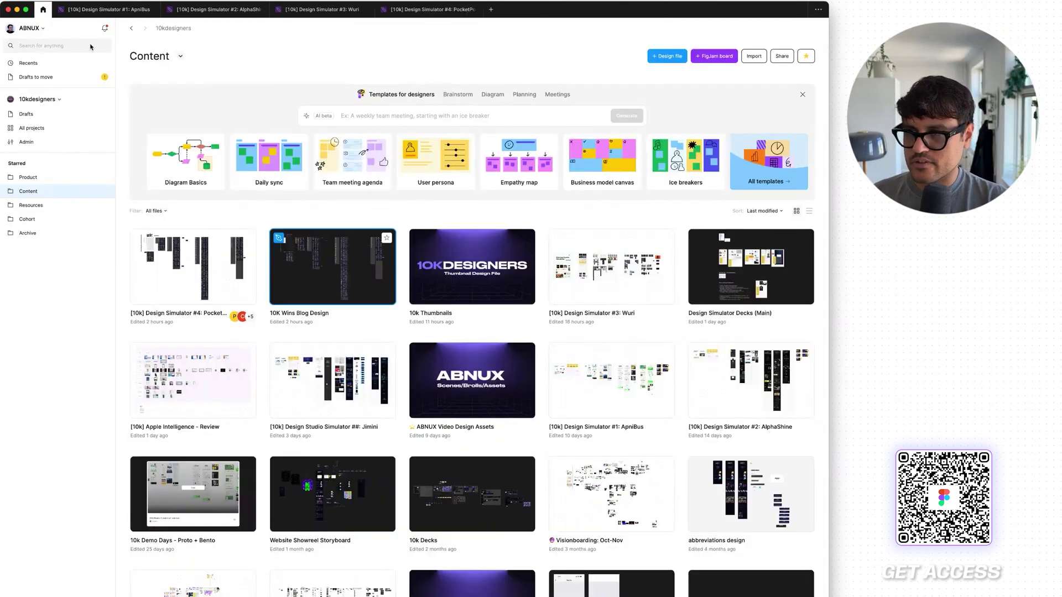
pyautogui.click(419, 333)
# Step: Pan and zoom across the Apple Intelligence screenshots, from emoji prompts to the Animation/Illustration/Sketch picker
pyautogui.scroll(3, 419, 333)
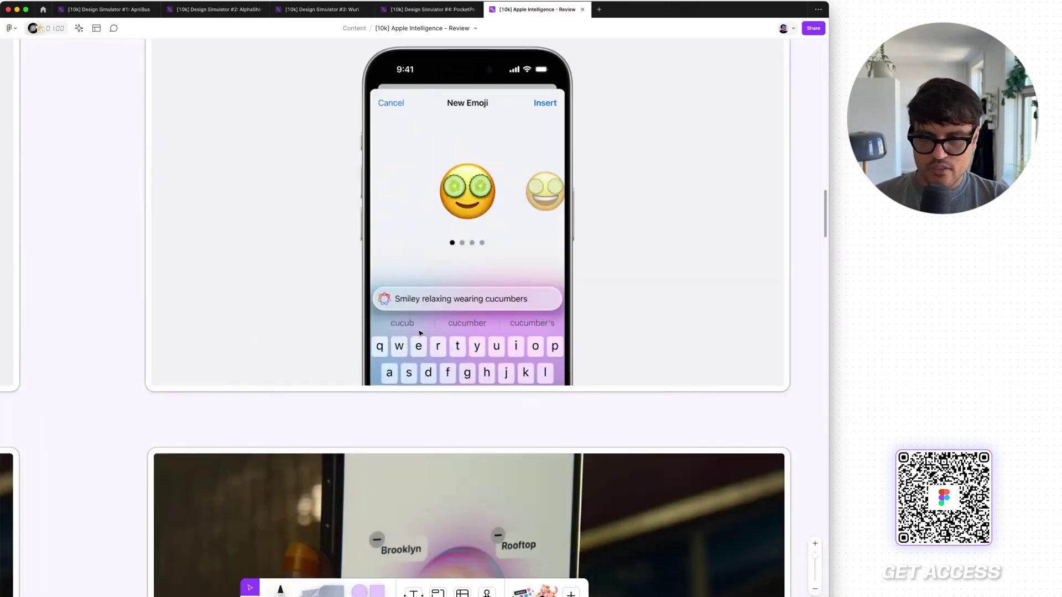
pyautogui.scroll(2, 419, 332)
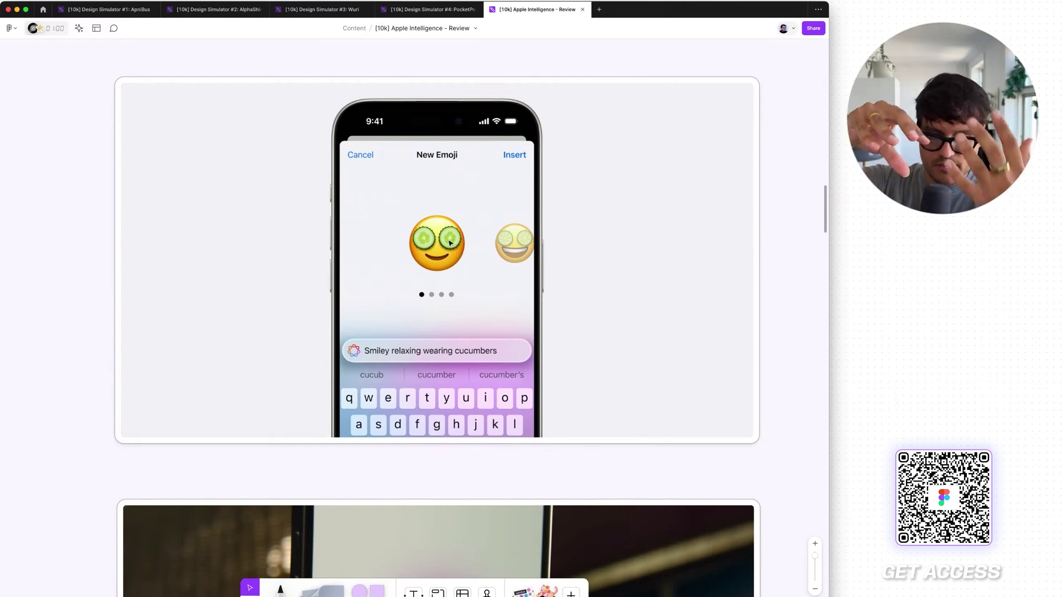
pyautogui.scroll(-3, 450, 243)
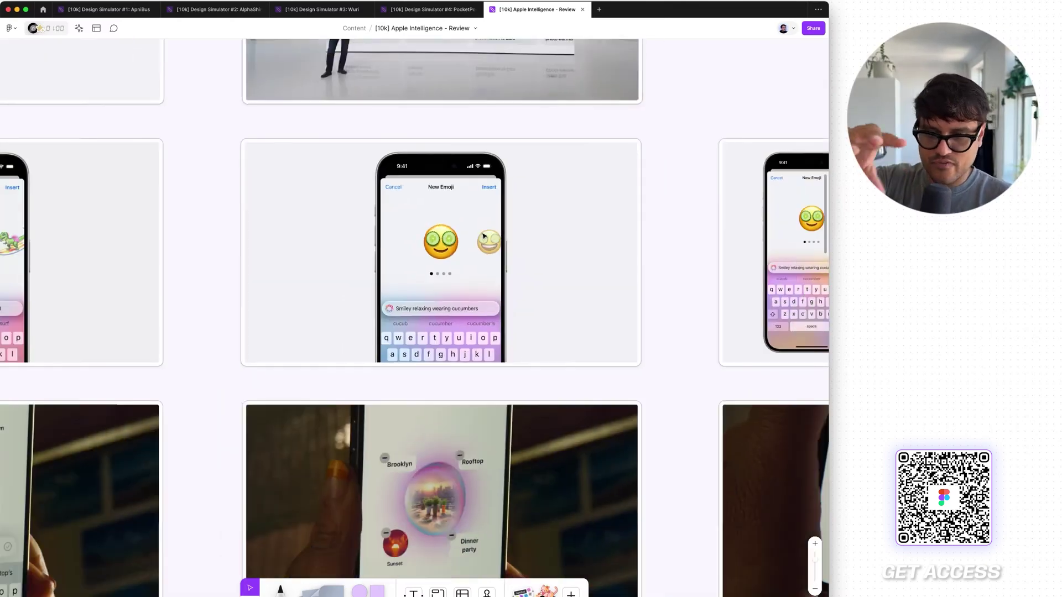
pyautogui.scroll(-5, 484, 236)
pyautogui.hscroll(-5, 164, 307)
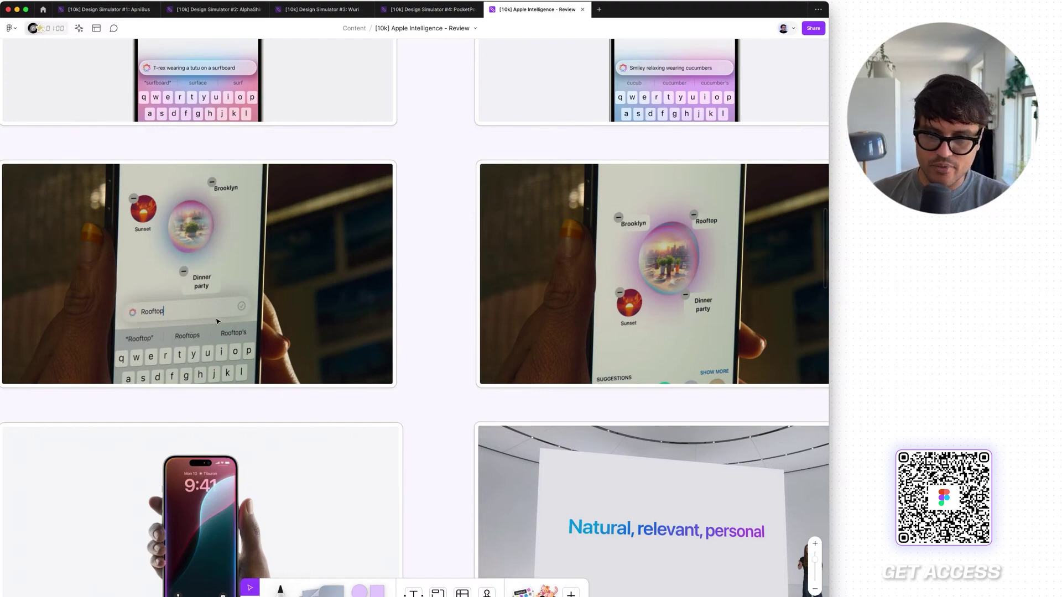
pyautogui.hscroll(12, 181, 307)
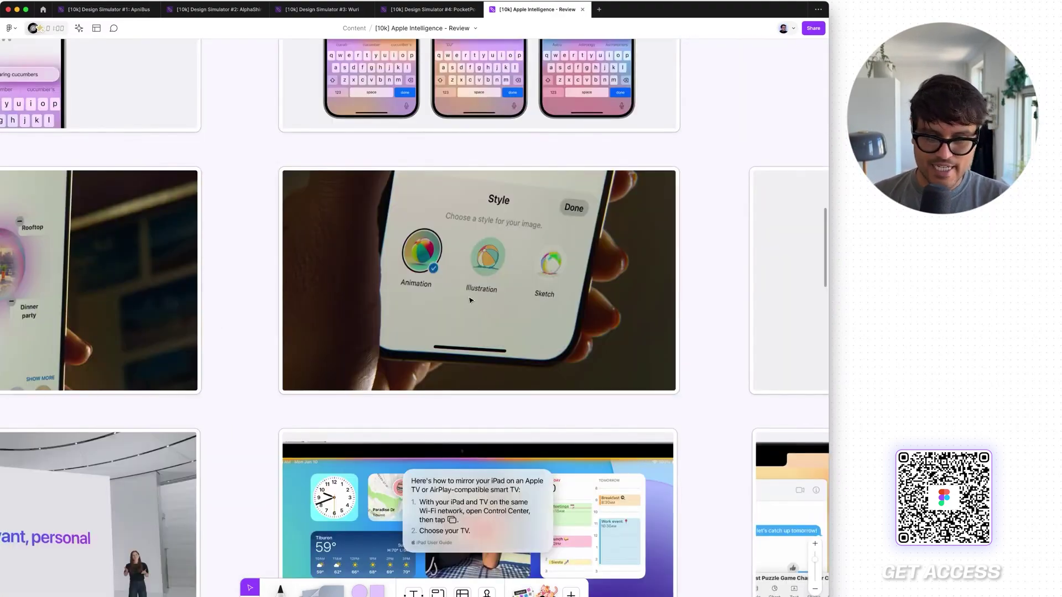
pyautogui.hscroll(8, 470, 299)
pyautogui.scroll(-6, 470, 298)
pyautogui.hscroll(-8, 470, 300)
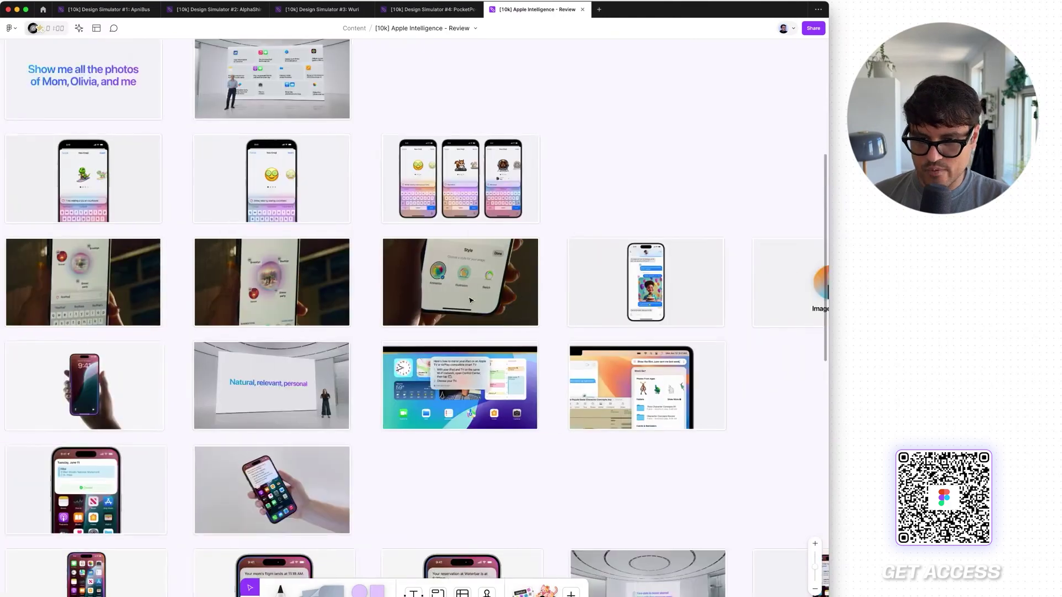
# Step: Zoom into the Image Playground iPad mockup, then return to the 'Design Simulator #4: PocketPod' board
pyautogui.scroll(-3, 469, 301)
pyautogui.hscroll(6, 469, 300)
pyautogui.scroll(8, 287, 276)
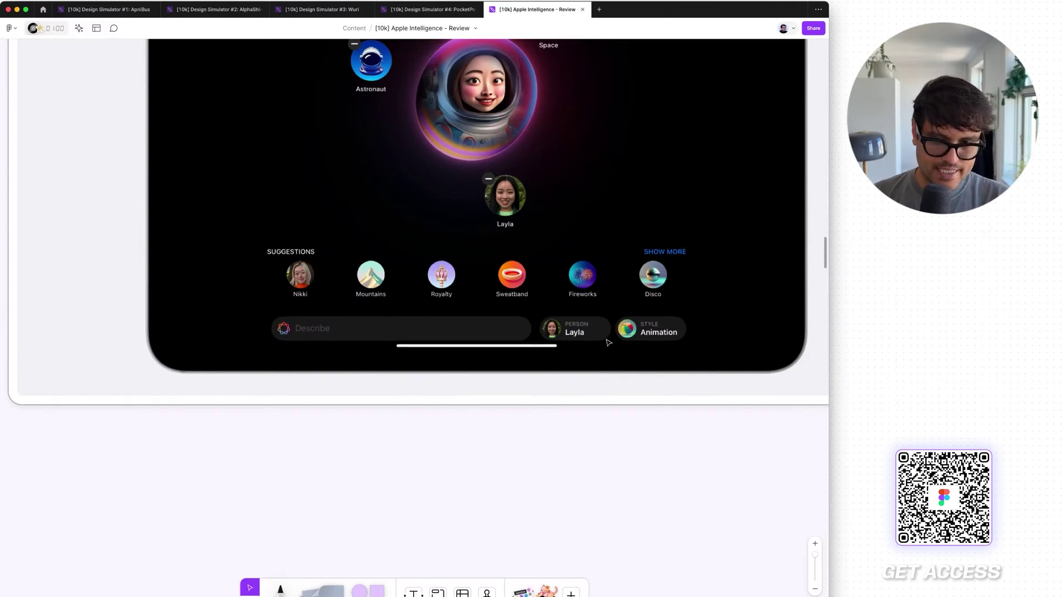
pyautogui.scroll(5, 390, 343)
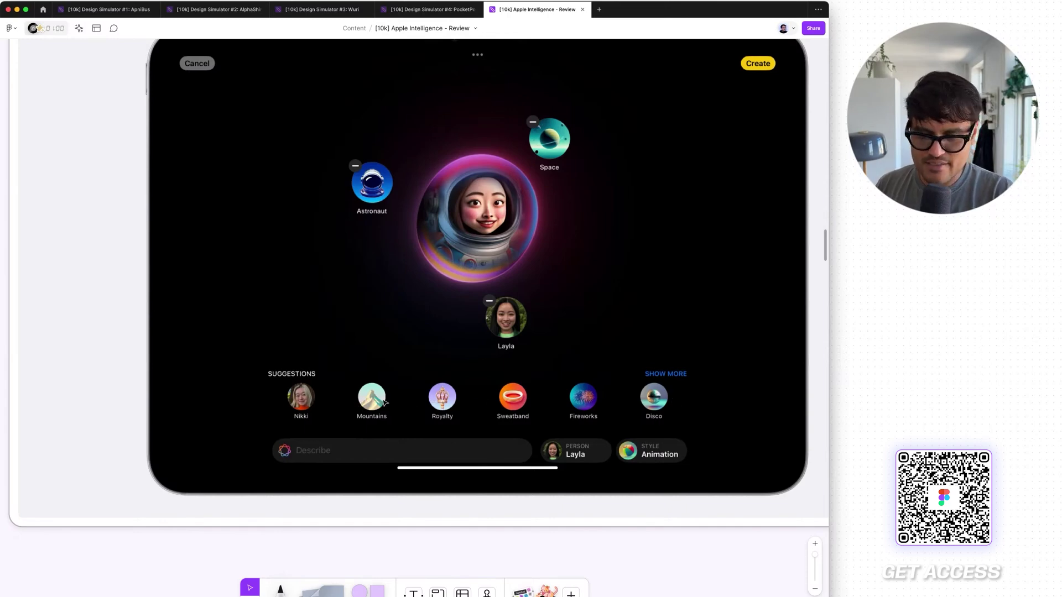
pyautogui.scroll(-5, 422, 414)
pyautogui.click(404, 9)
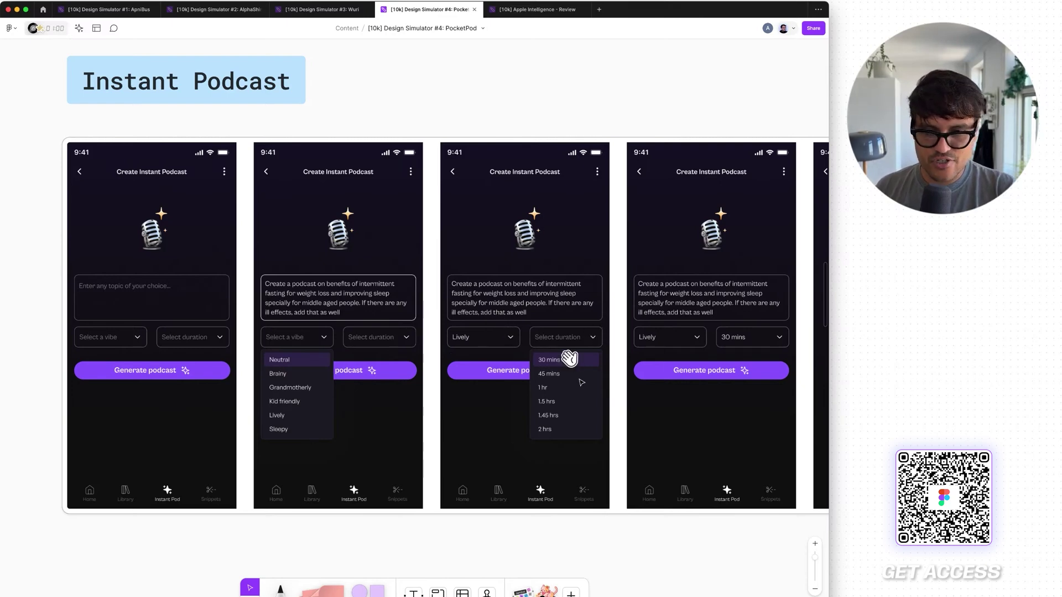
# Step: Select the Instant Podcast screens image and pan right to its Now Playing screen
pyautogui.scroll(5, 588, 413)
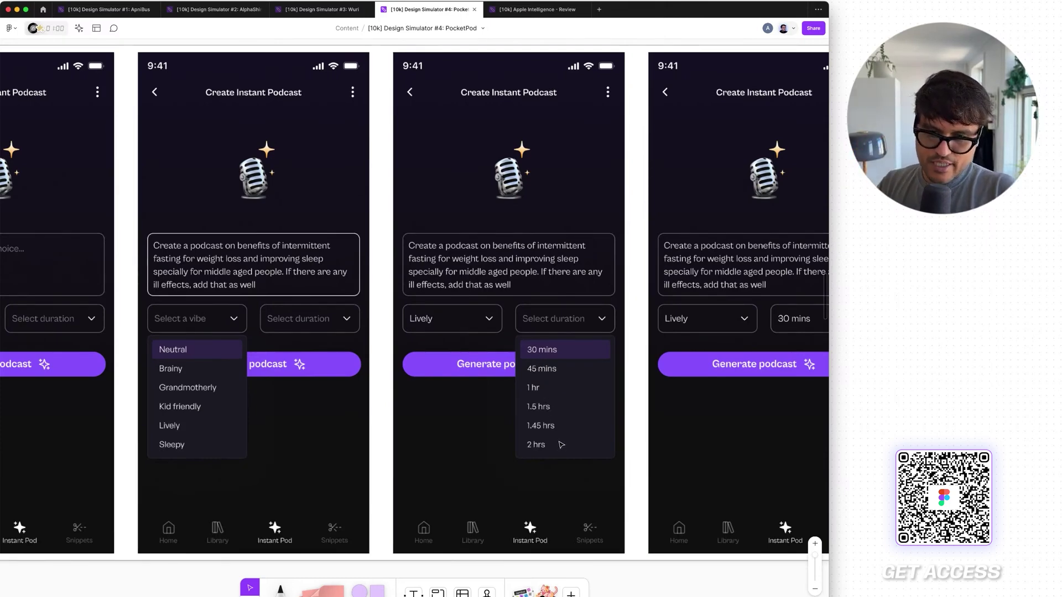
pyautogui.click(553, 352)
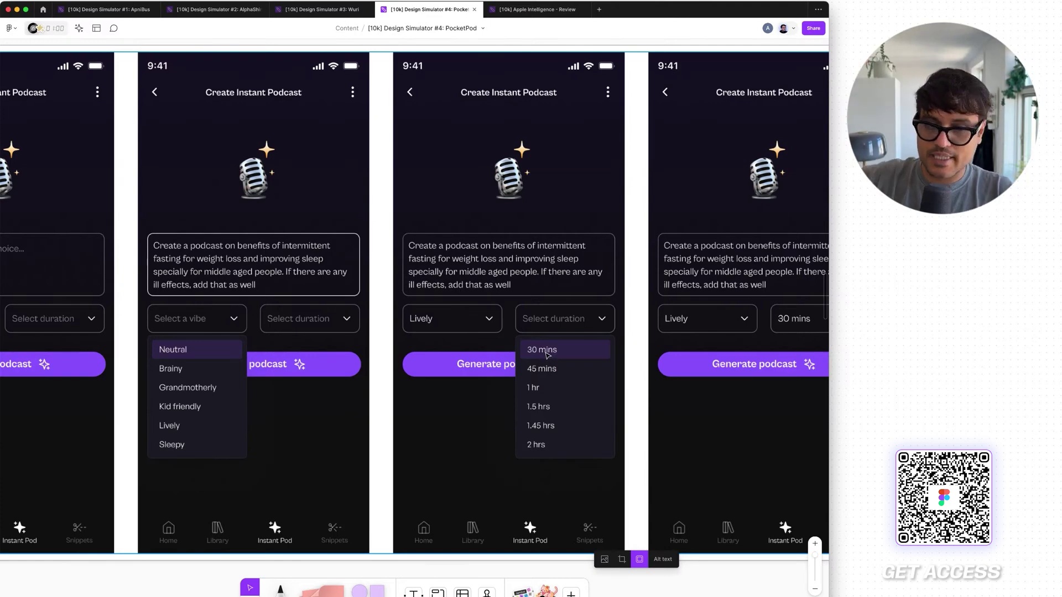
pyautogui.hscroll(3, 548, 354)
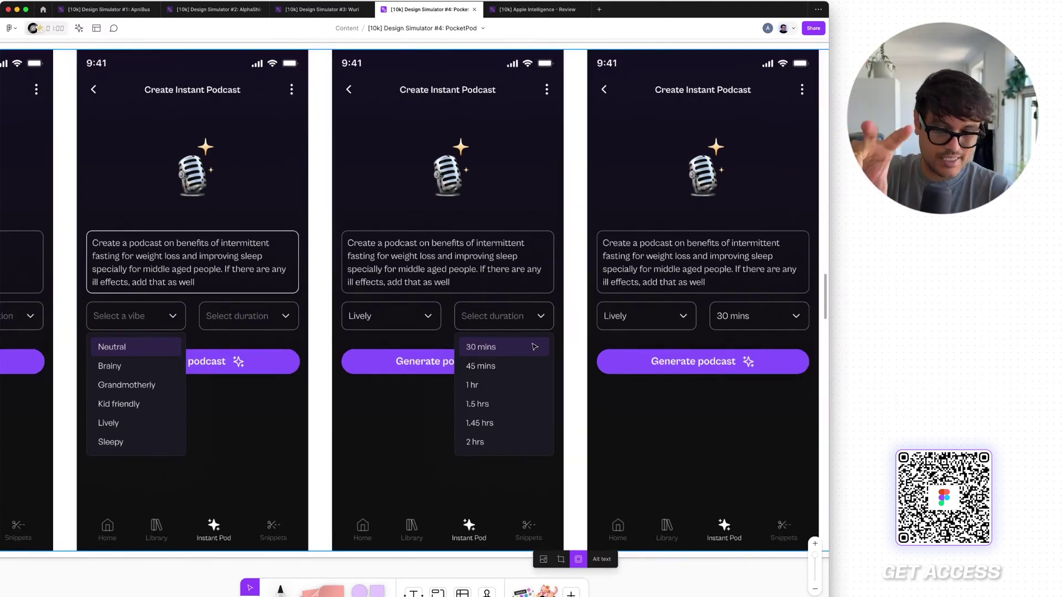
pyautogui.hscroll(10, 349, 279)
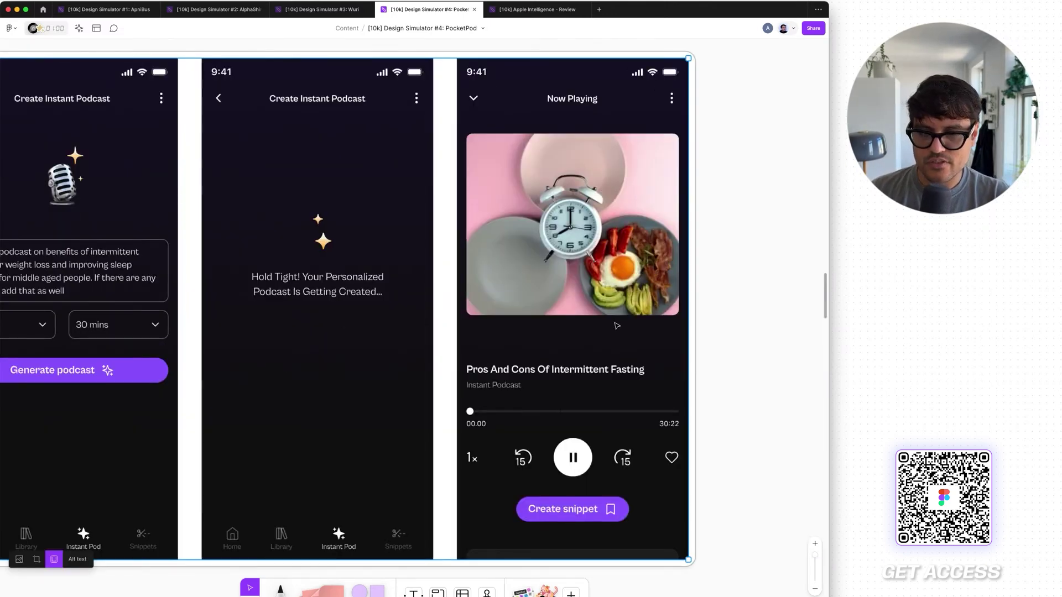
# Step: Zoom out and navigate back to the Overview & Brief section with the Startup Studio Simulator brief
pyautogui.scroll(-5, 617, 325)
pyautogui.scroll(2, 618, 325)
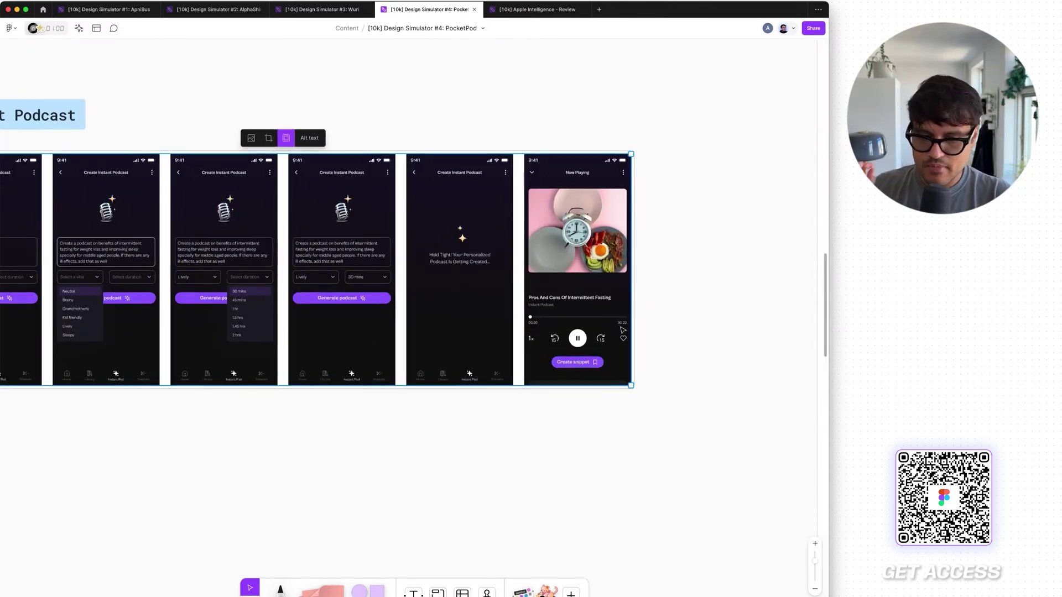
pyautogui.hscroll(-10, 591, 247)
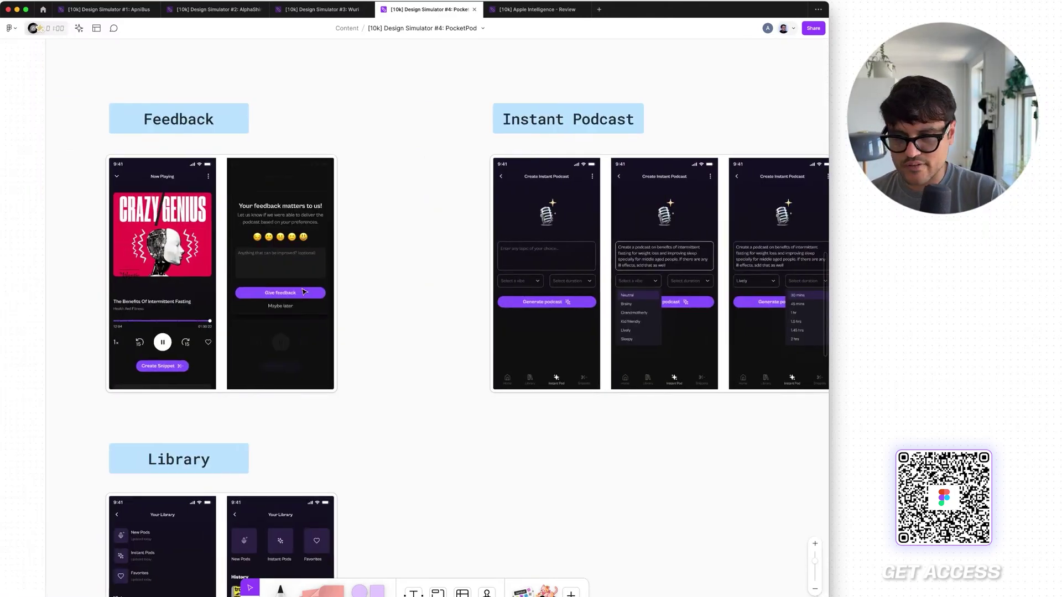
pyautogui.hscroll(7, 590, 247)
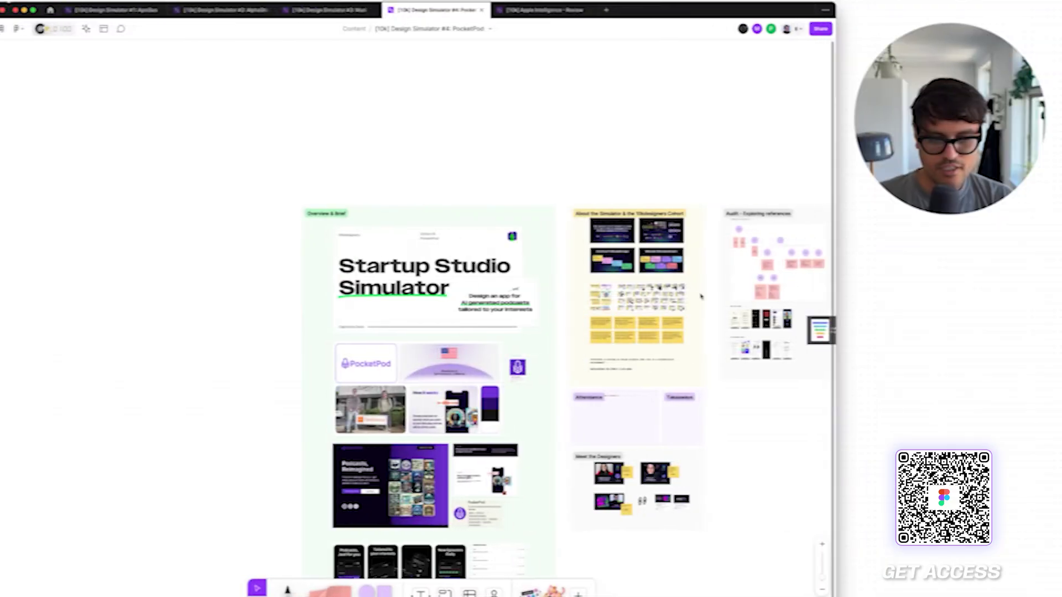
pyautogui.scroll(-1, 523, 299)
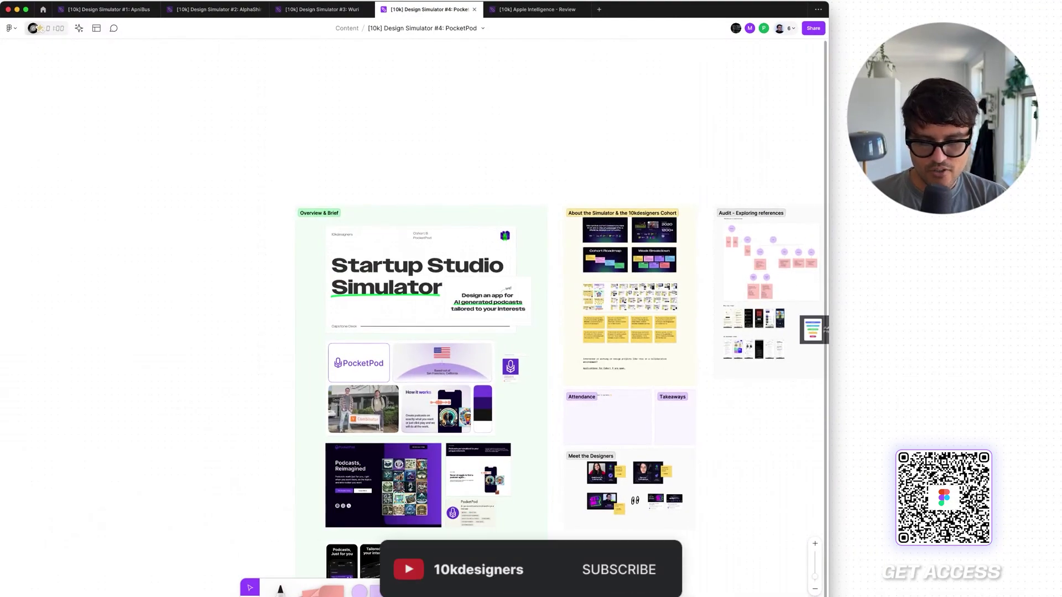